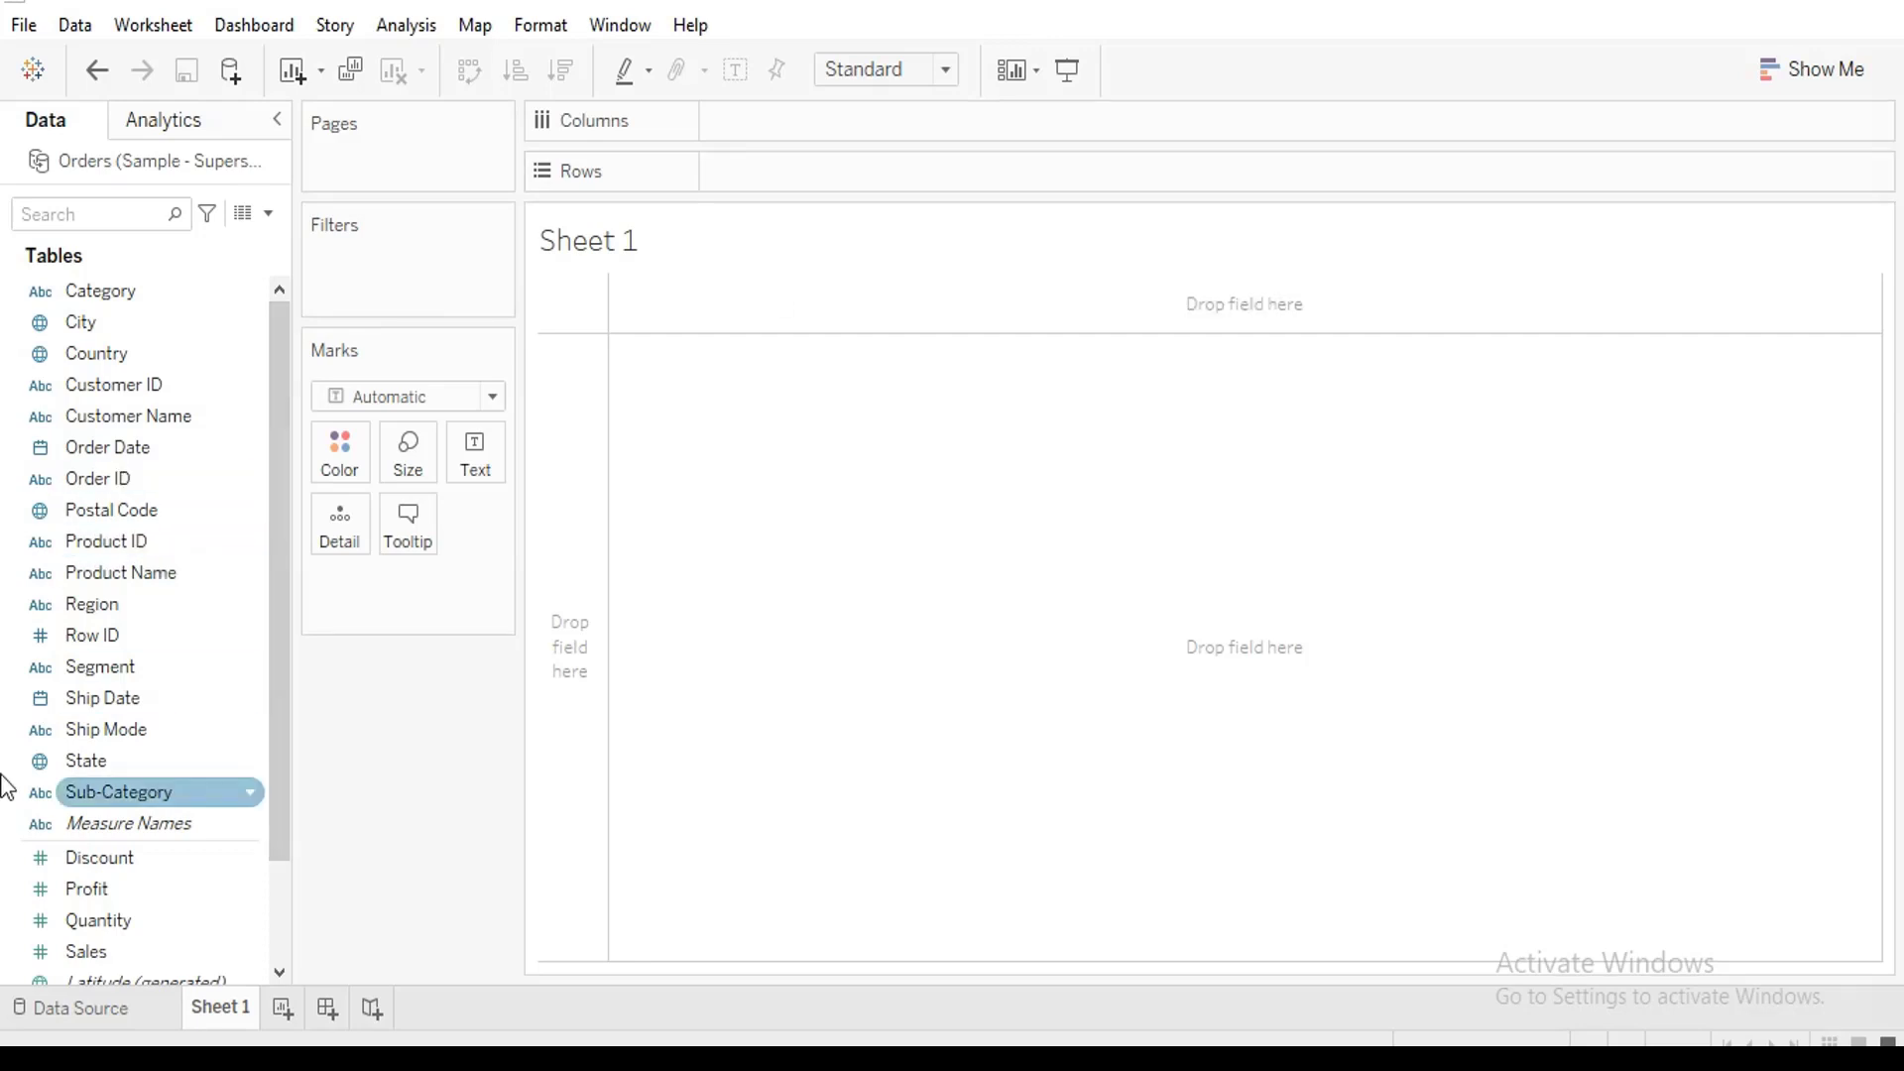
Add Order Date to Rows twice, first by year and then by discrete quarter
{"action": "left_click_drag", "start_coordinate": [139, 441], "coordinate": [798, 182]}
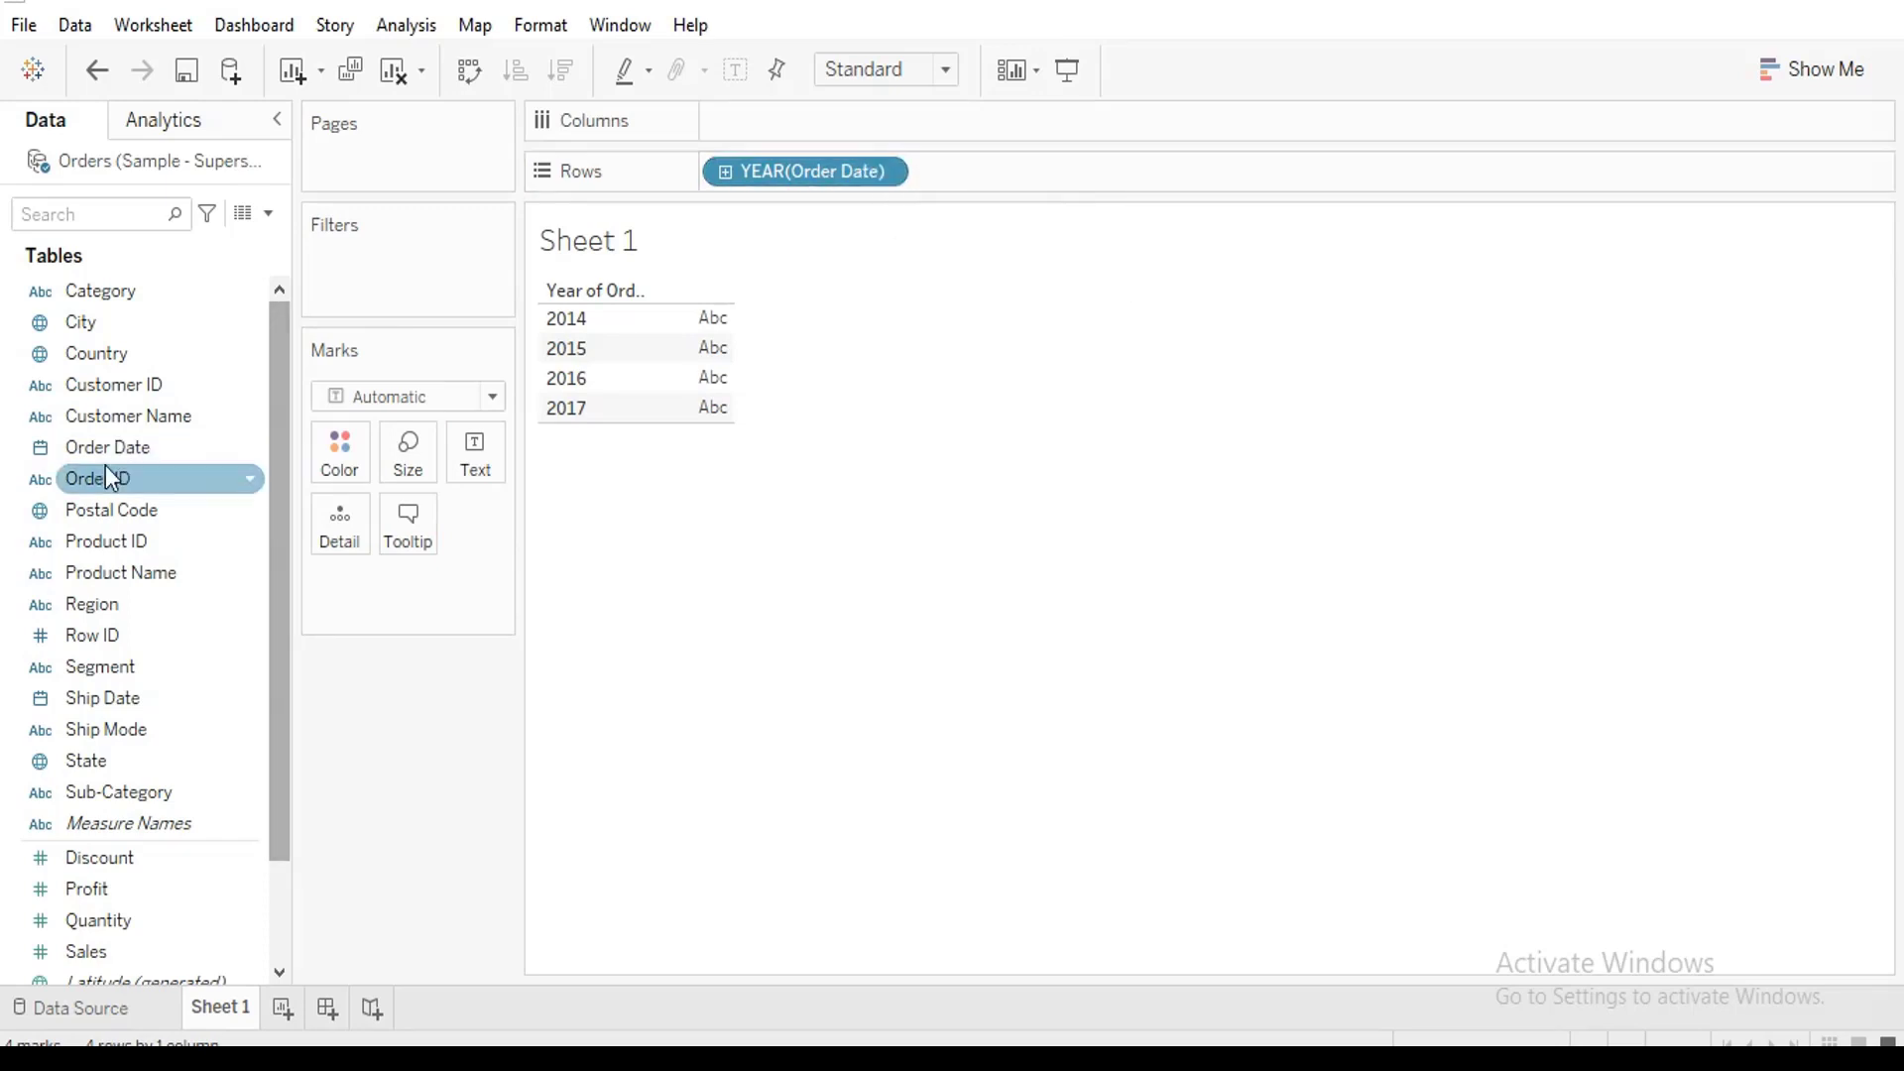
{"action": "left_click_drag", "start_coordinate": [109, 446], "coordinate": [952, 167]}
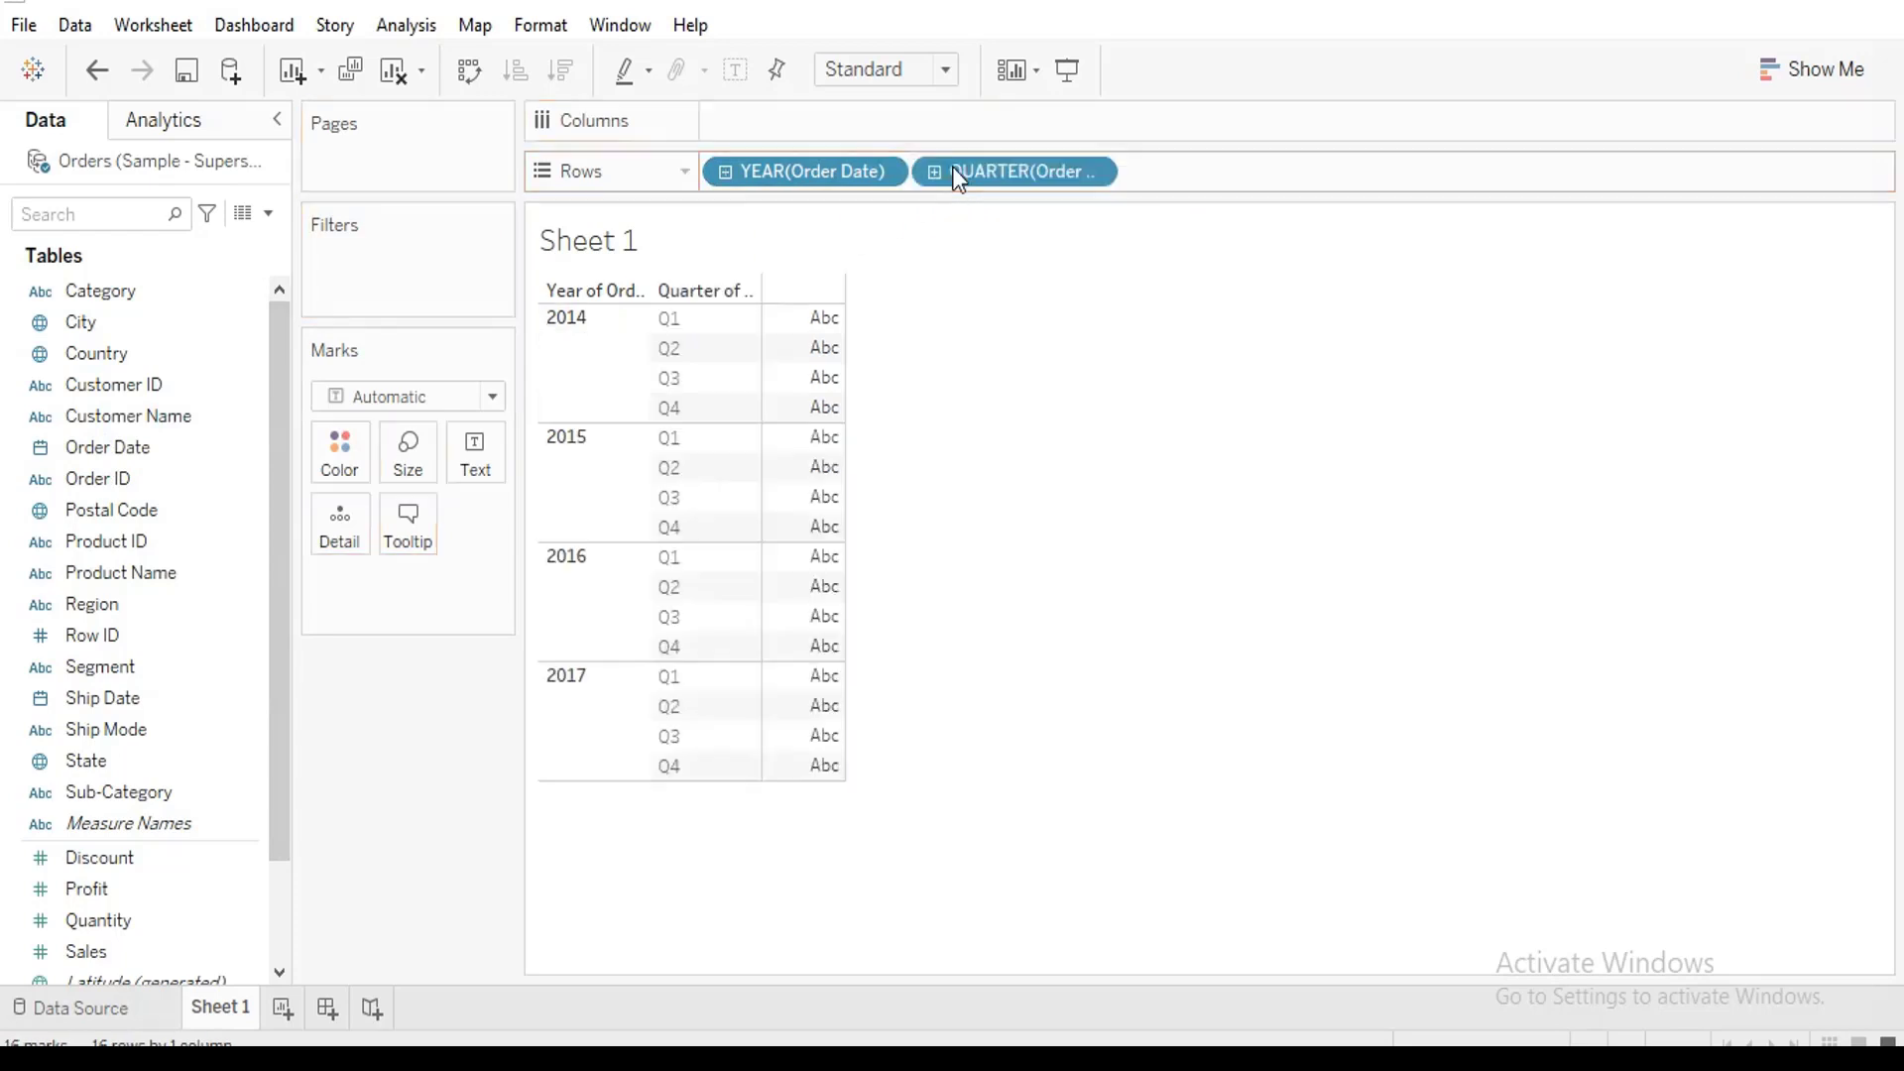
{"action": "left_click", "coordinate": [1103, 169]}
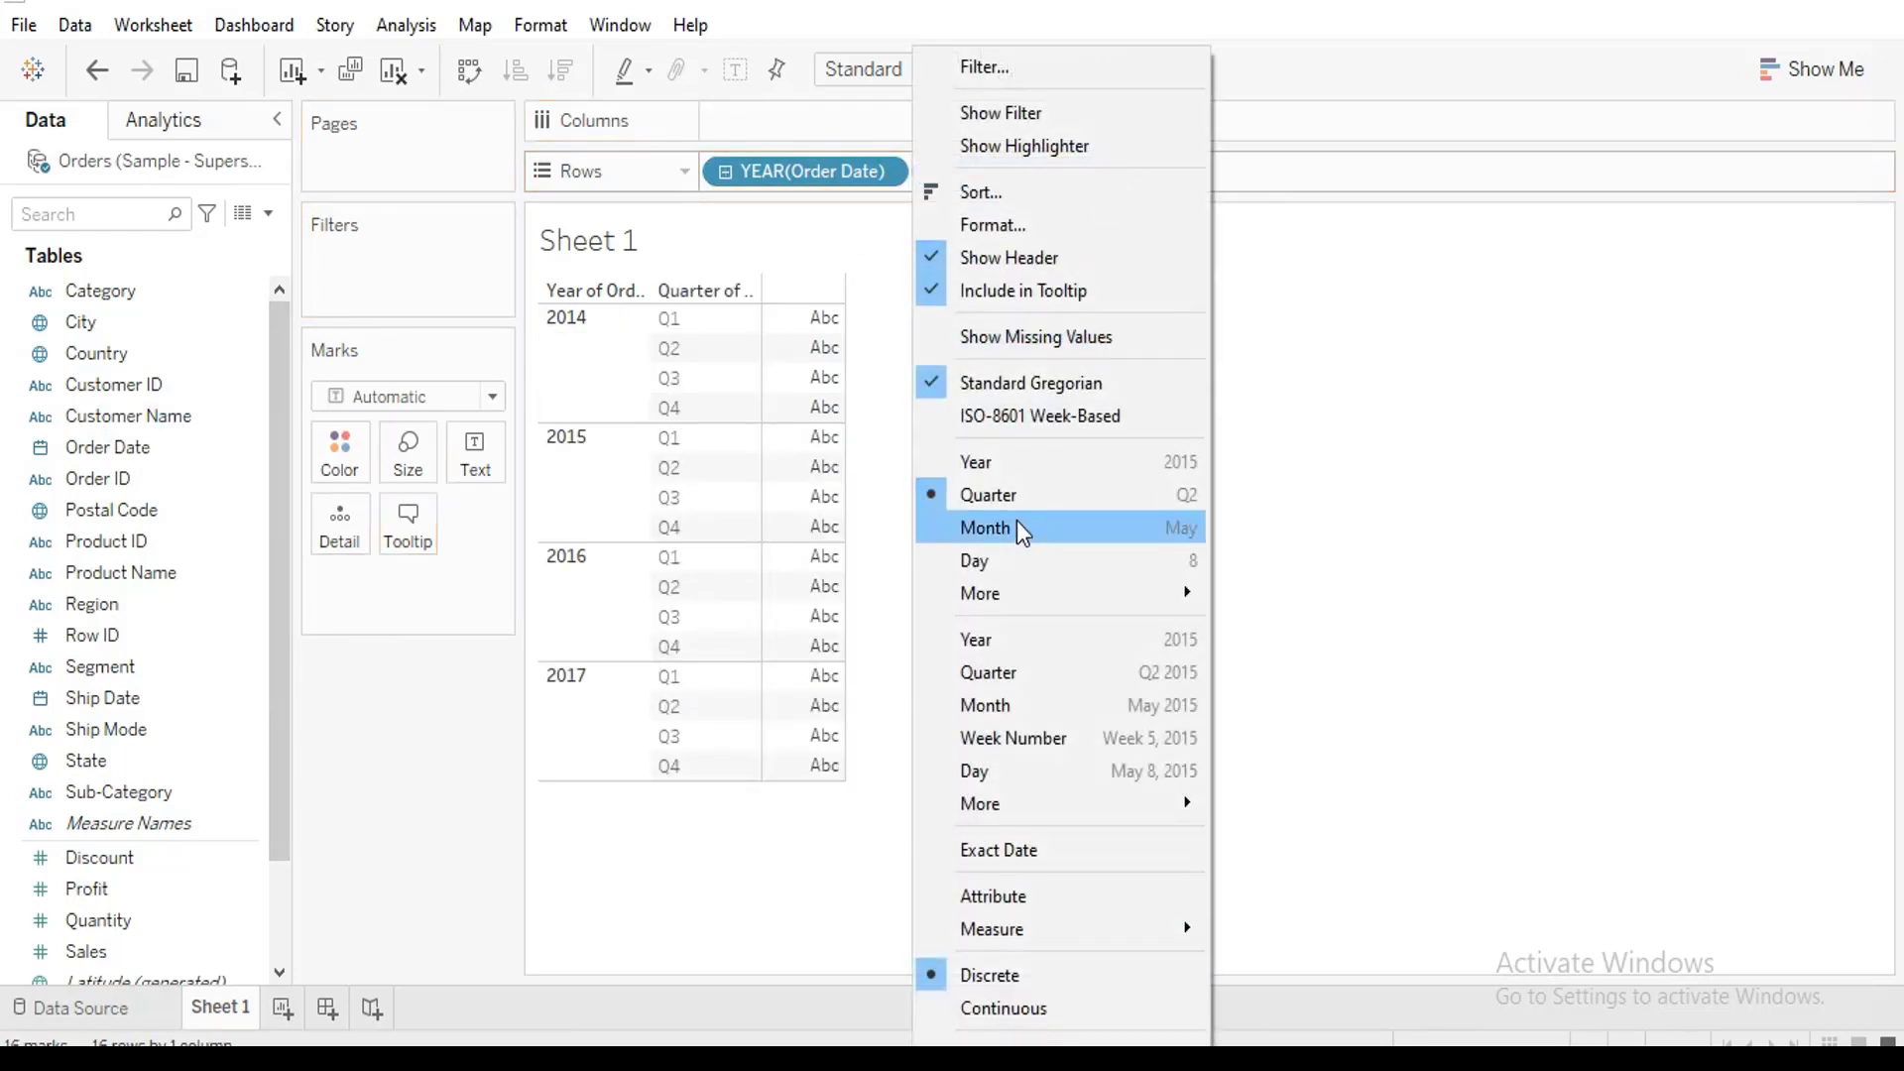
{"action": "left_click", "coordinate": [1024, 495]}
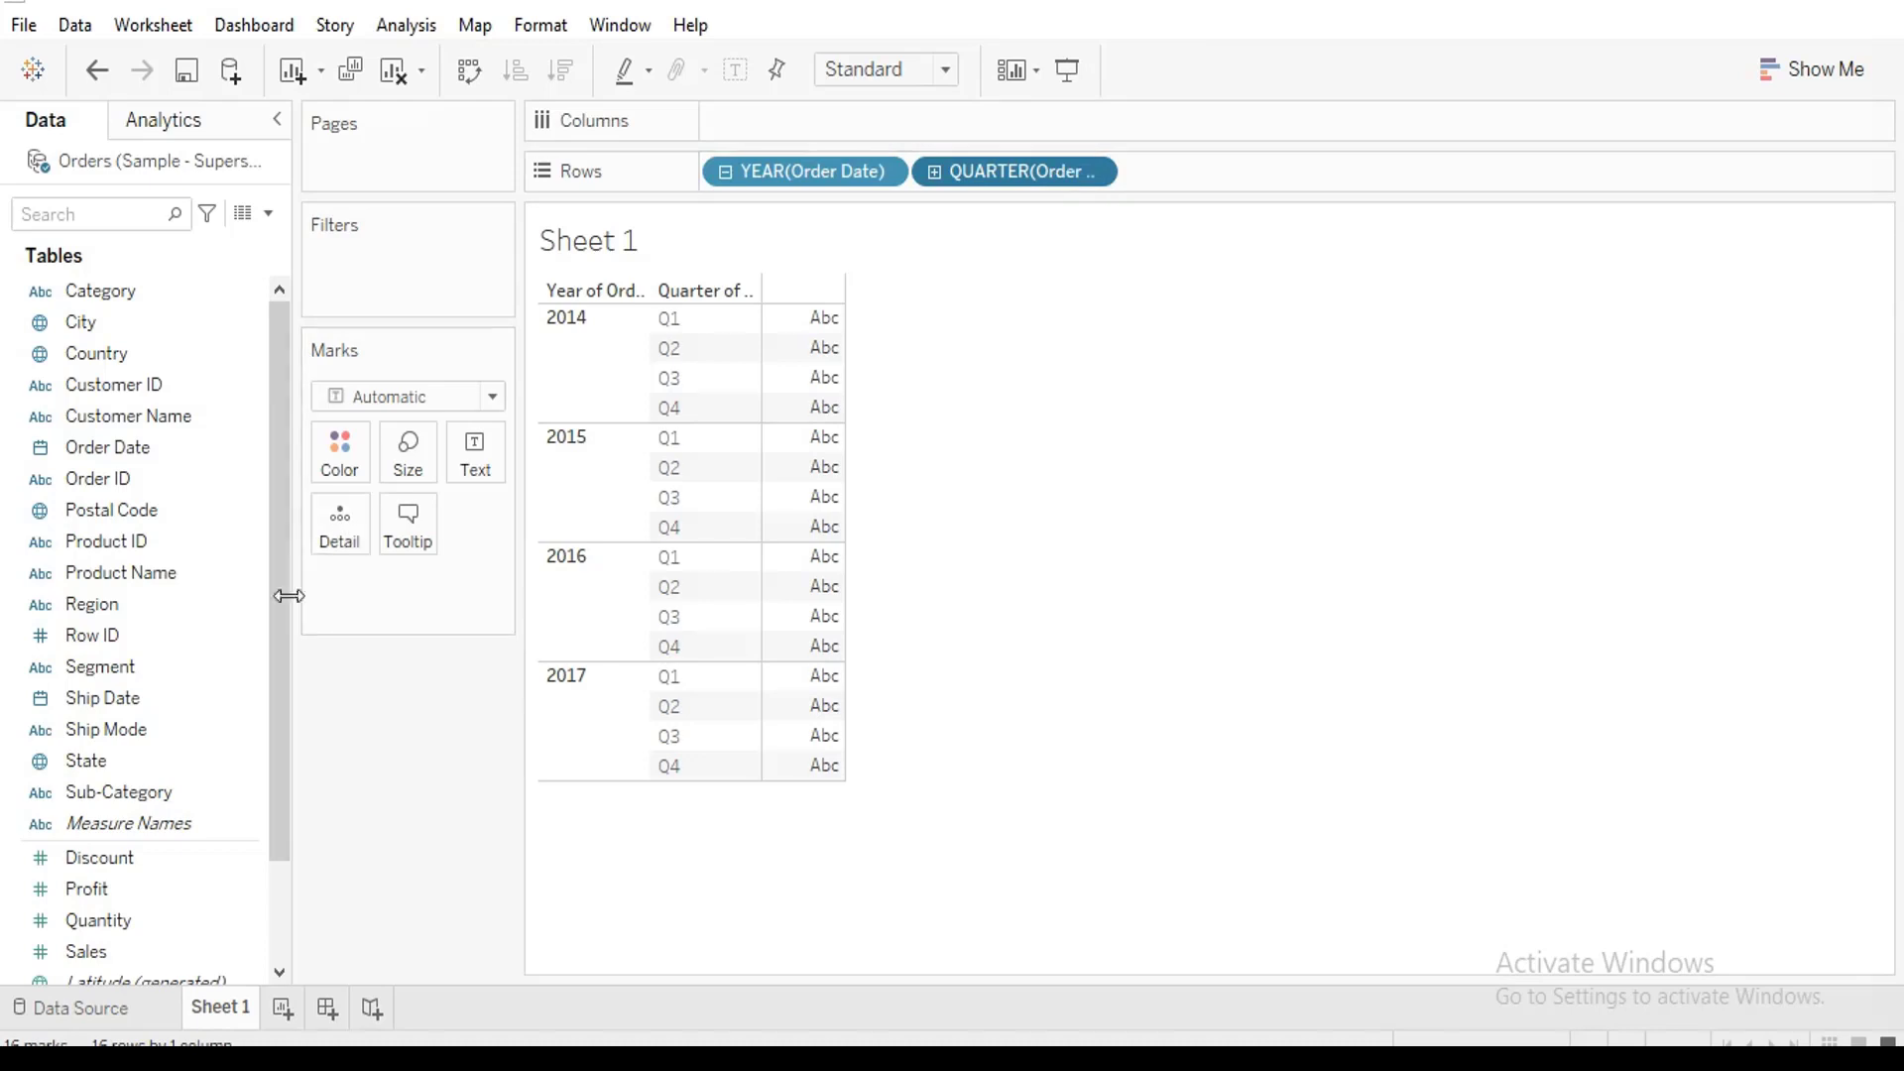
Add Order Date to Rows a third time after the quarter and set it to discrete week number
{"action": "left_click_drag", "start_coordinate": [171, 454], "coordinate": [1224, 180]}
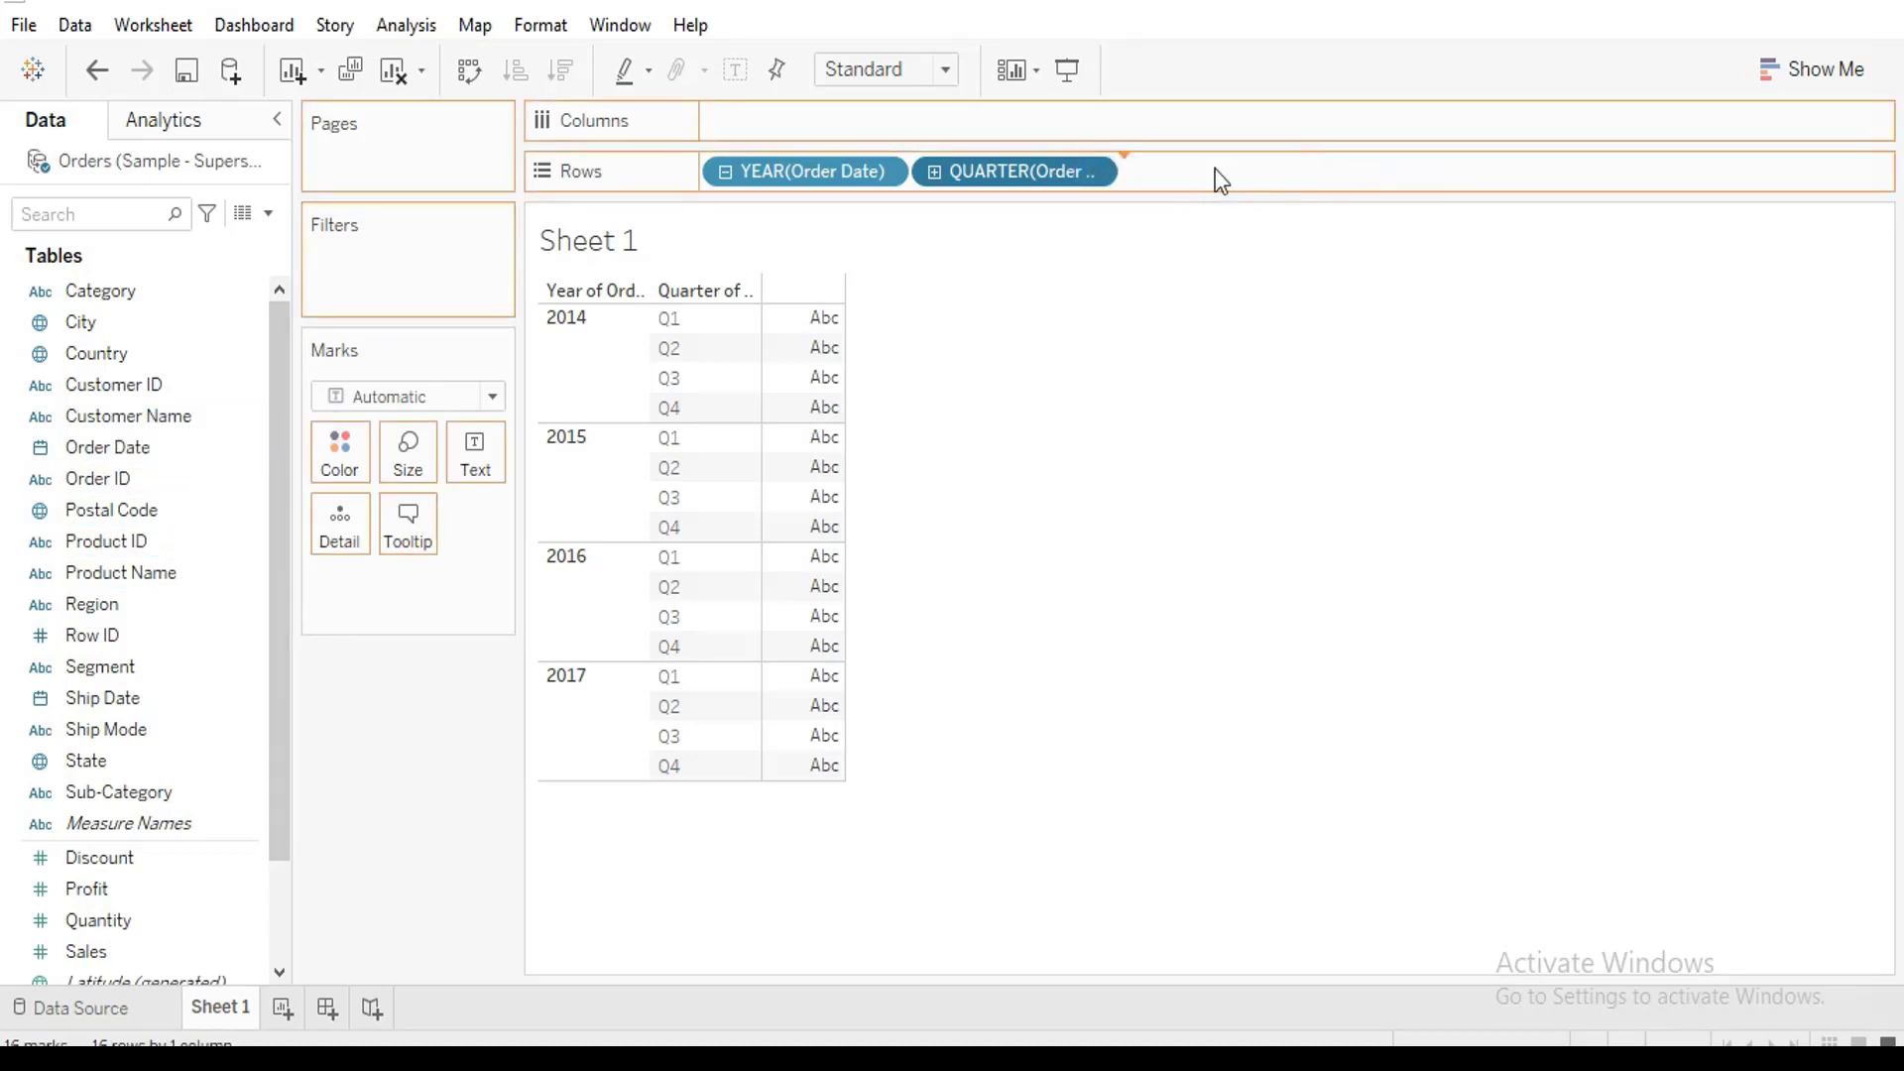
{"action": "left_click", "coordinate": [1297, 178]}
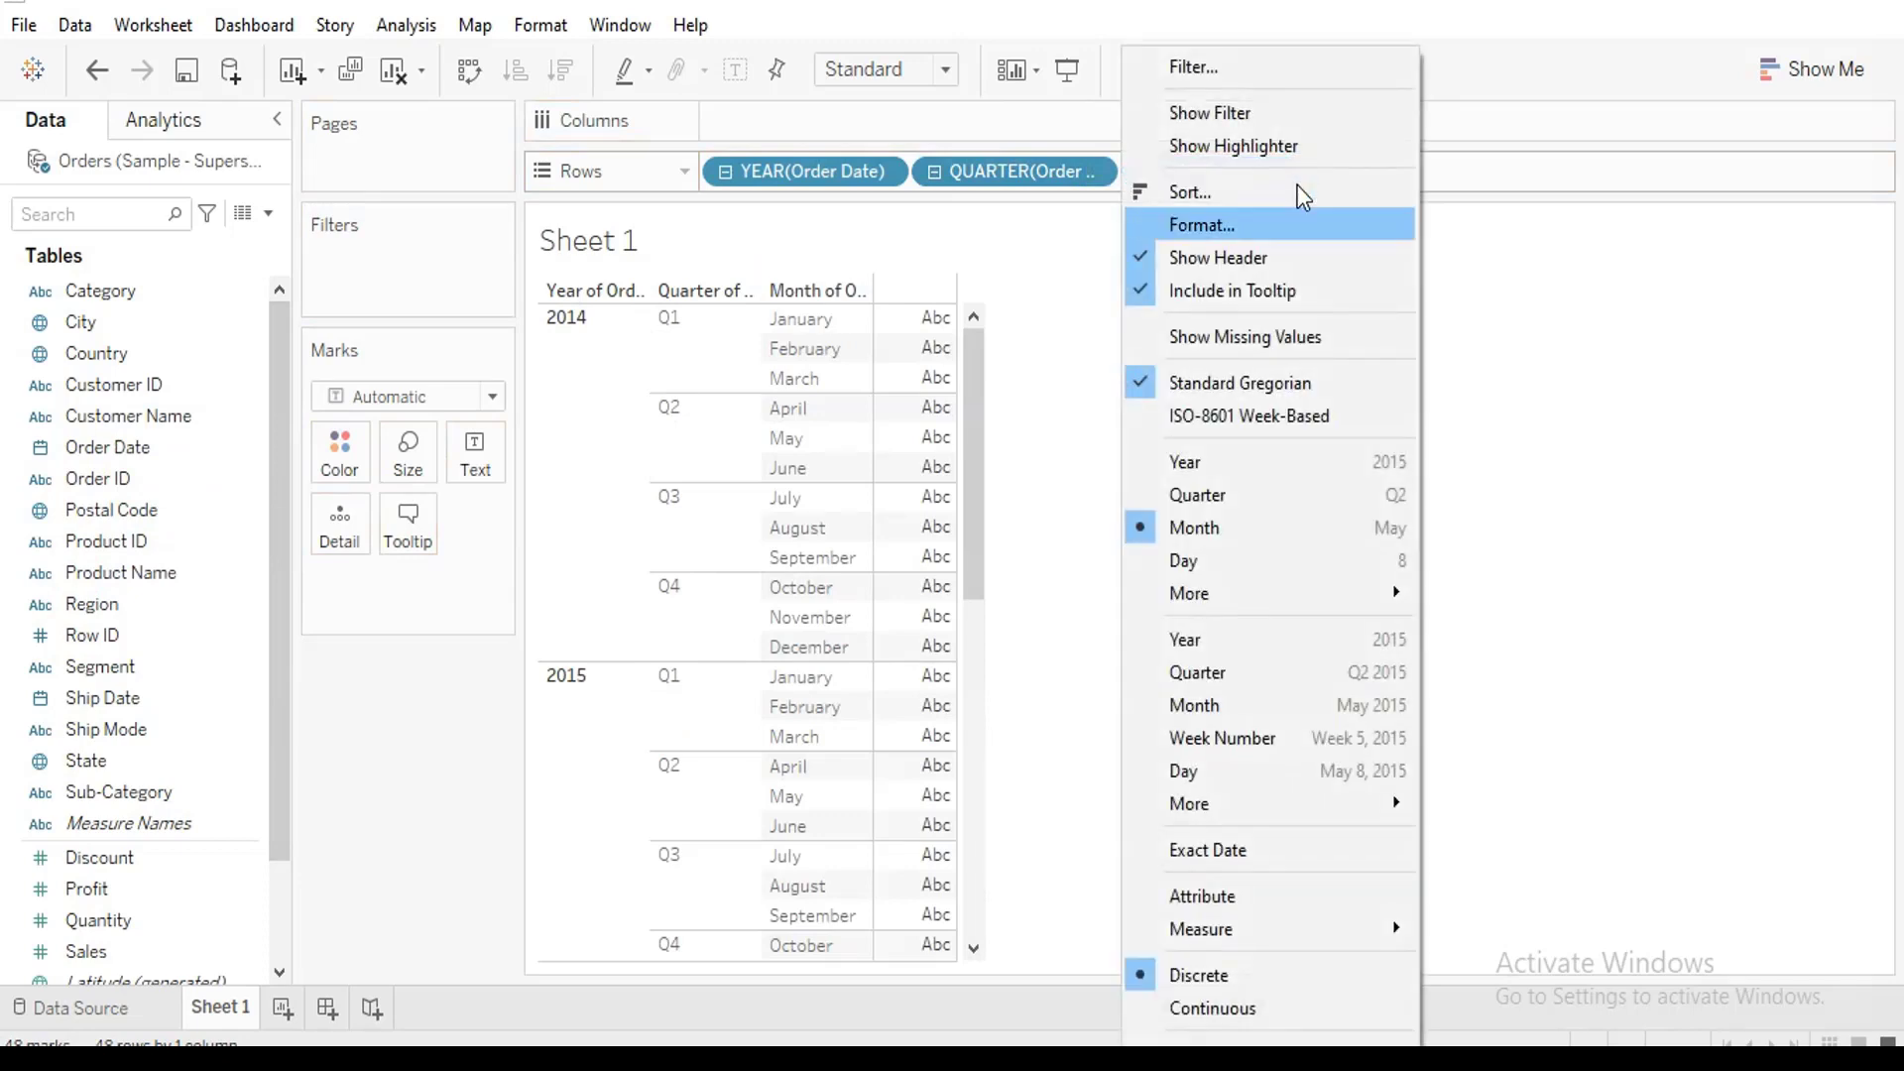
{"action": "mouse_move", "coordinate": [1318, 593]}
{"action": "left_click", "coordinate": [1463, 610]}
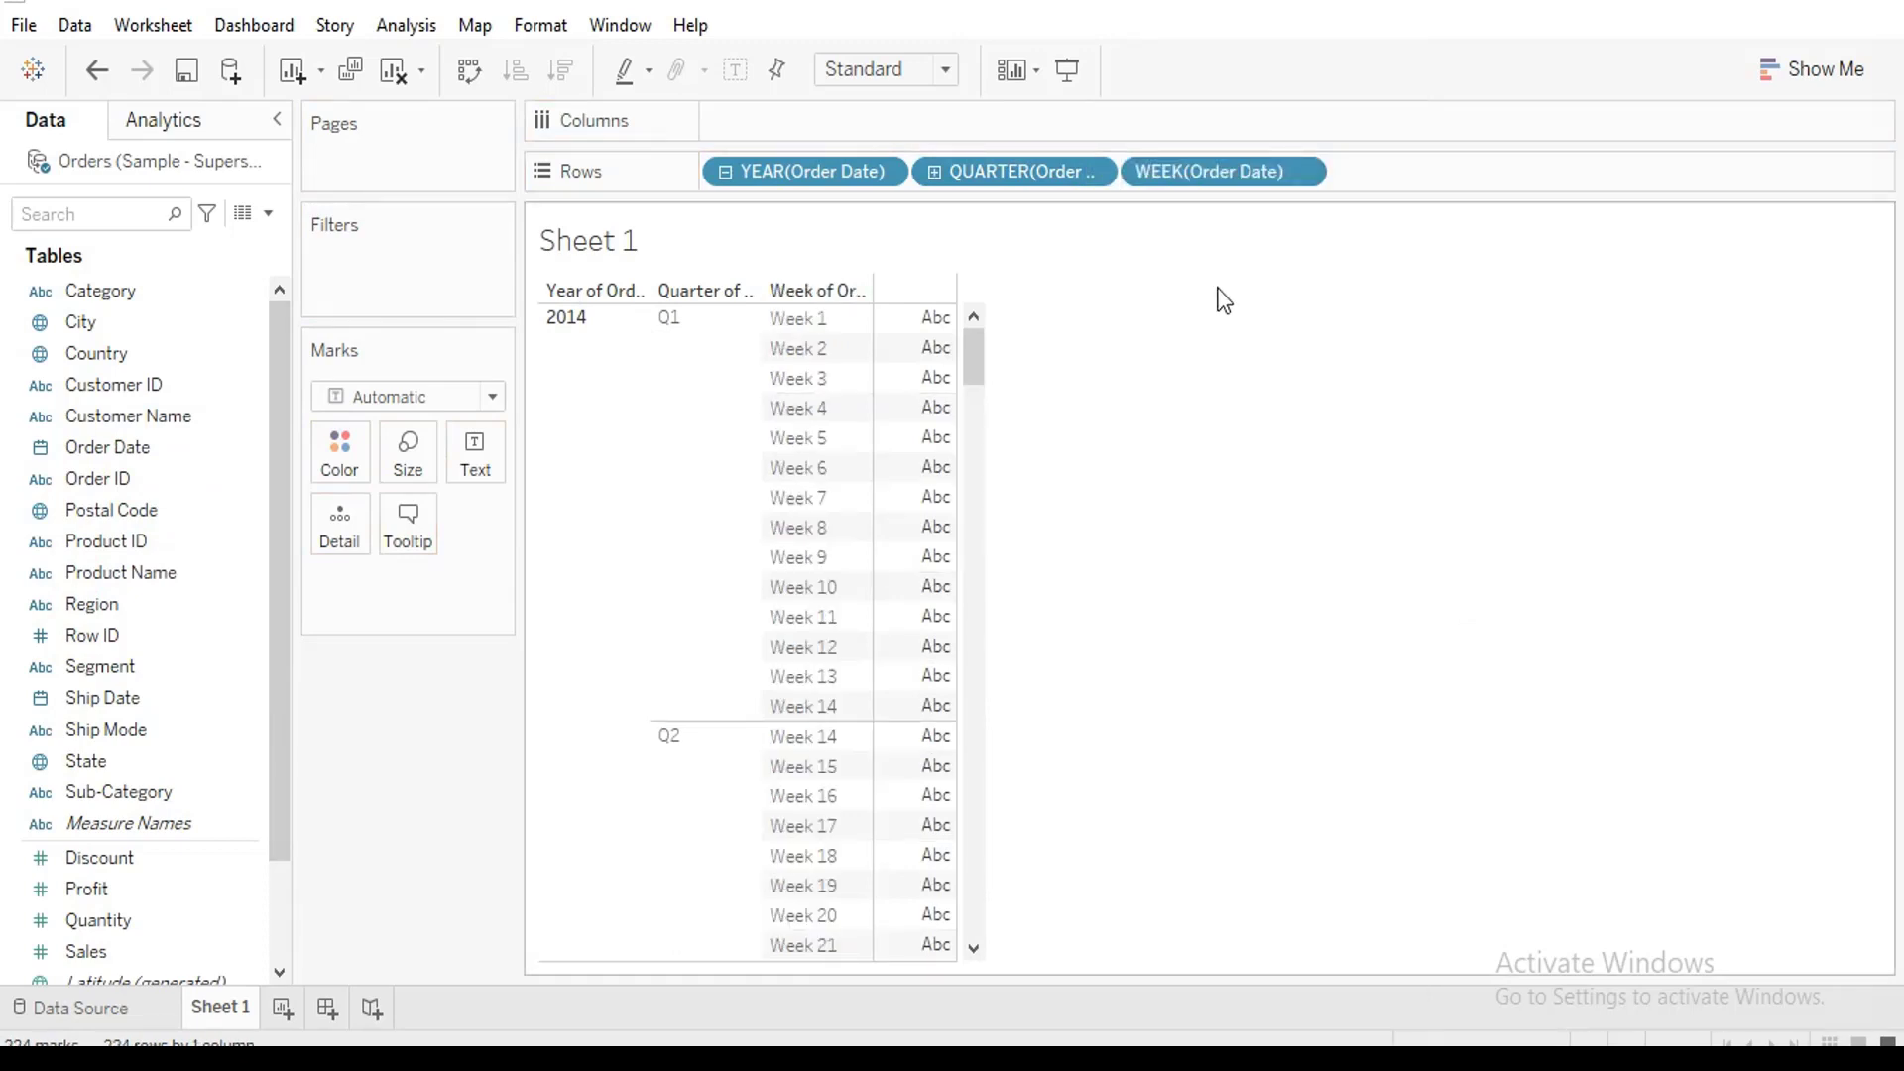
Create a calculated field named "week number"
{"action": "left_click_drag", "start_coordinate": [274, 643], "coordinate": [264, 777]}
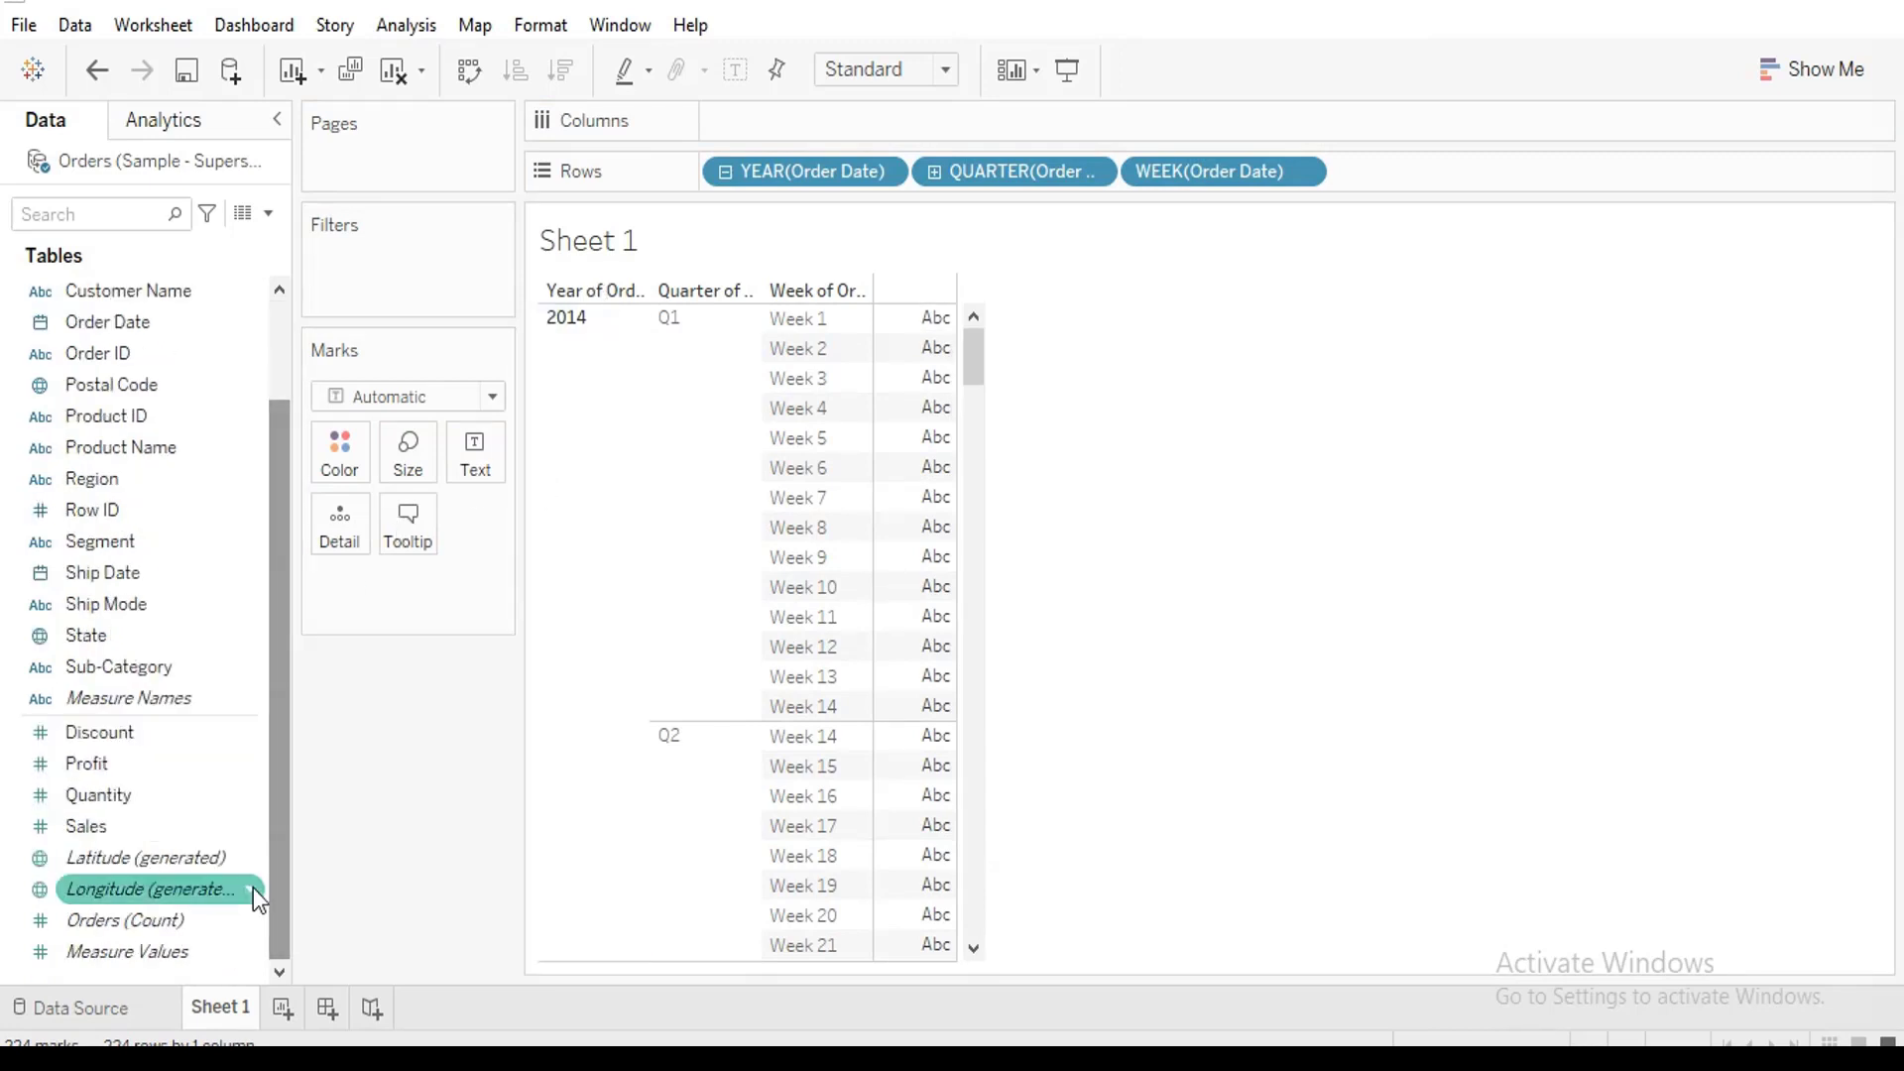
{"action": "left_click", "coordinate": [268, 214]}
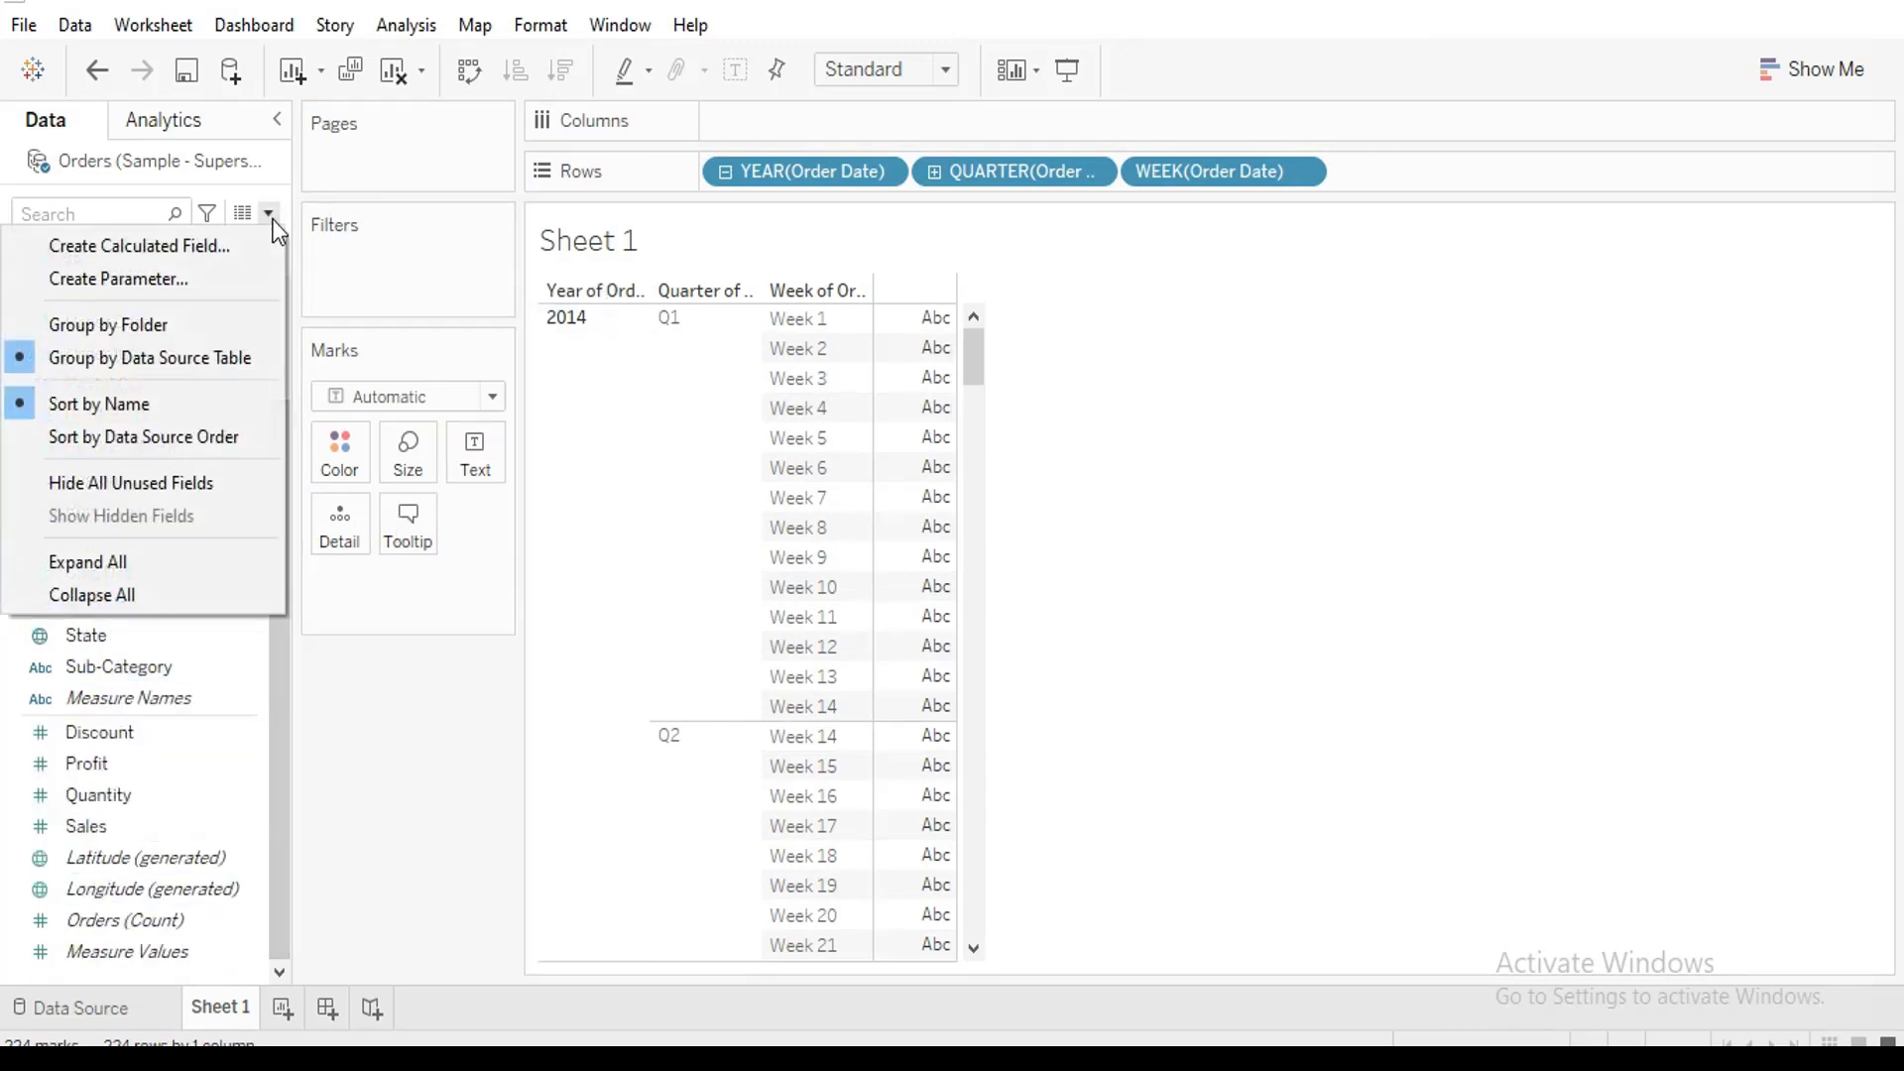
{"action": "left_click", "coordinate": [255, 243]}
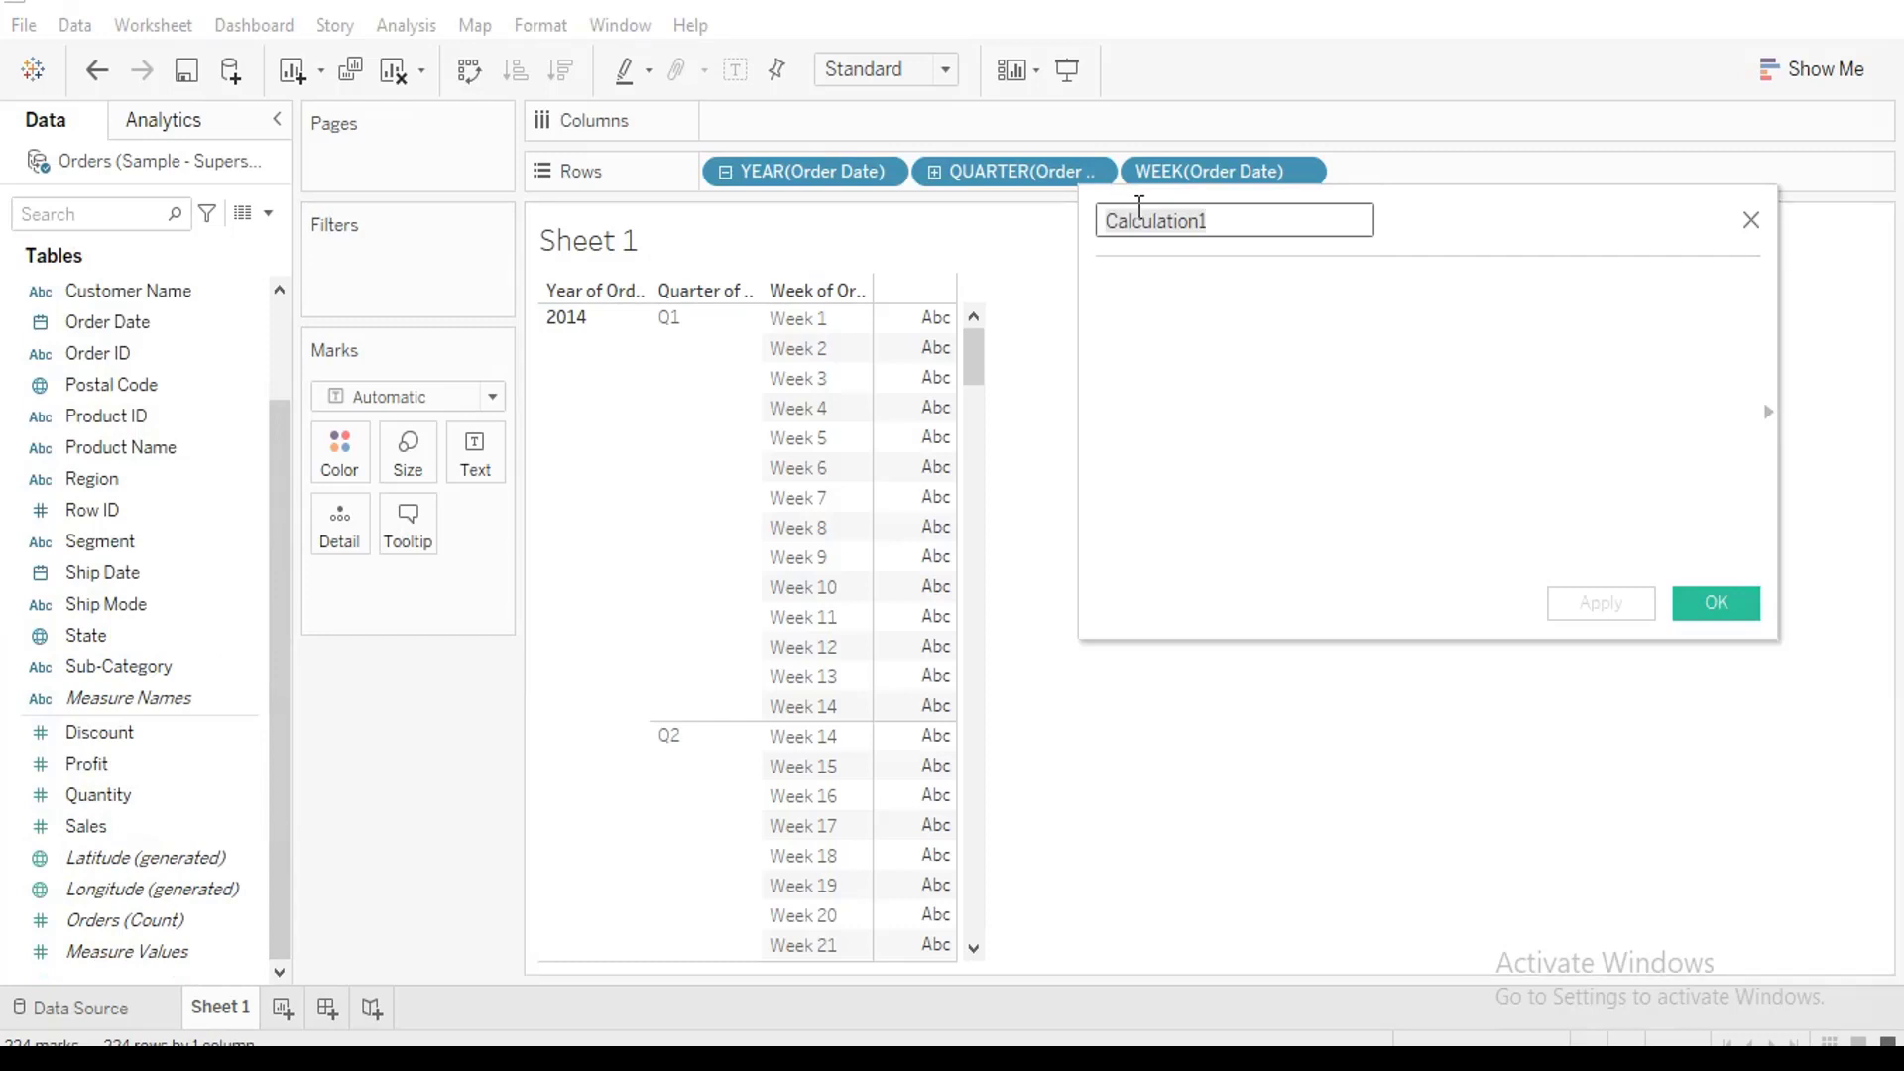
{"action": "left_click", "coordinate": [1232, 231]}
{"action": "key", "text": "ctrl+a"}
{"action": "key", "text": "BackSpace"}
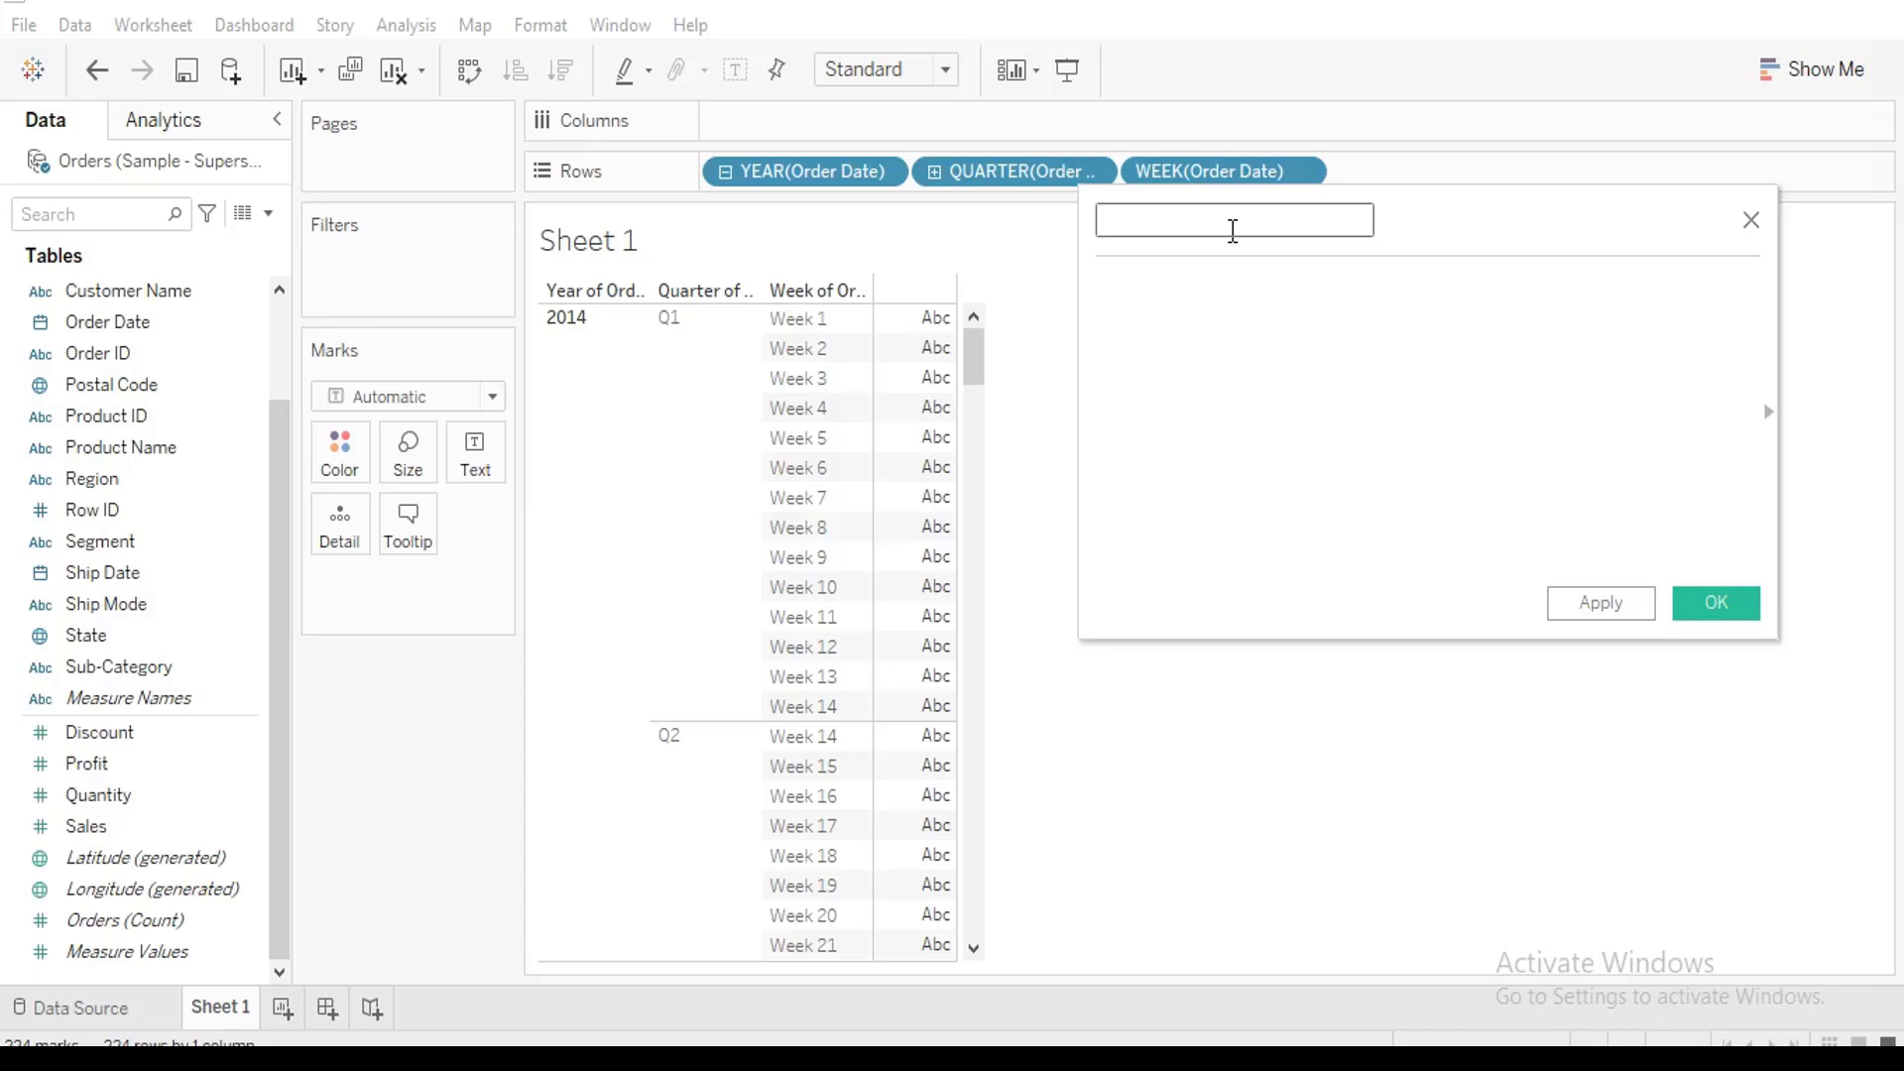
{"action": "type", "text": "week number"}
Enter the formula DATEPART('week', [Order Date]) for the week number calculated field
{"action": "left_click", "coordinate": [1209, 288]}
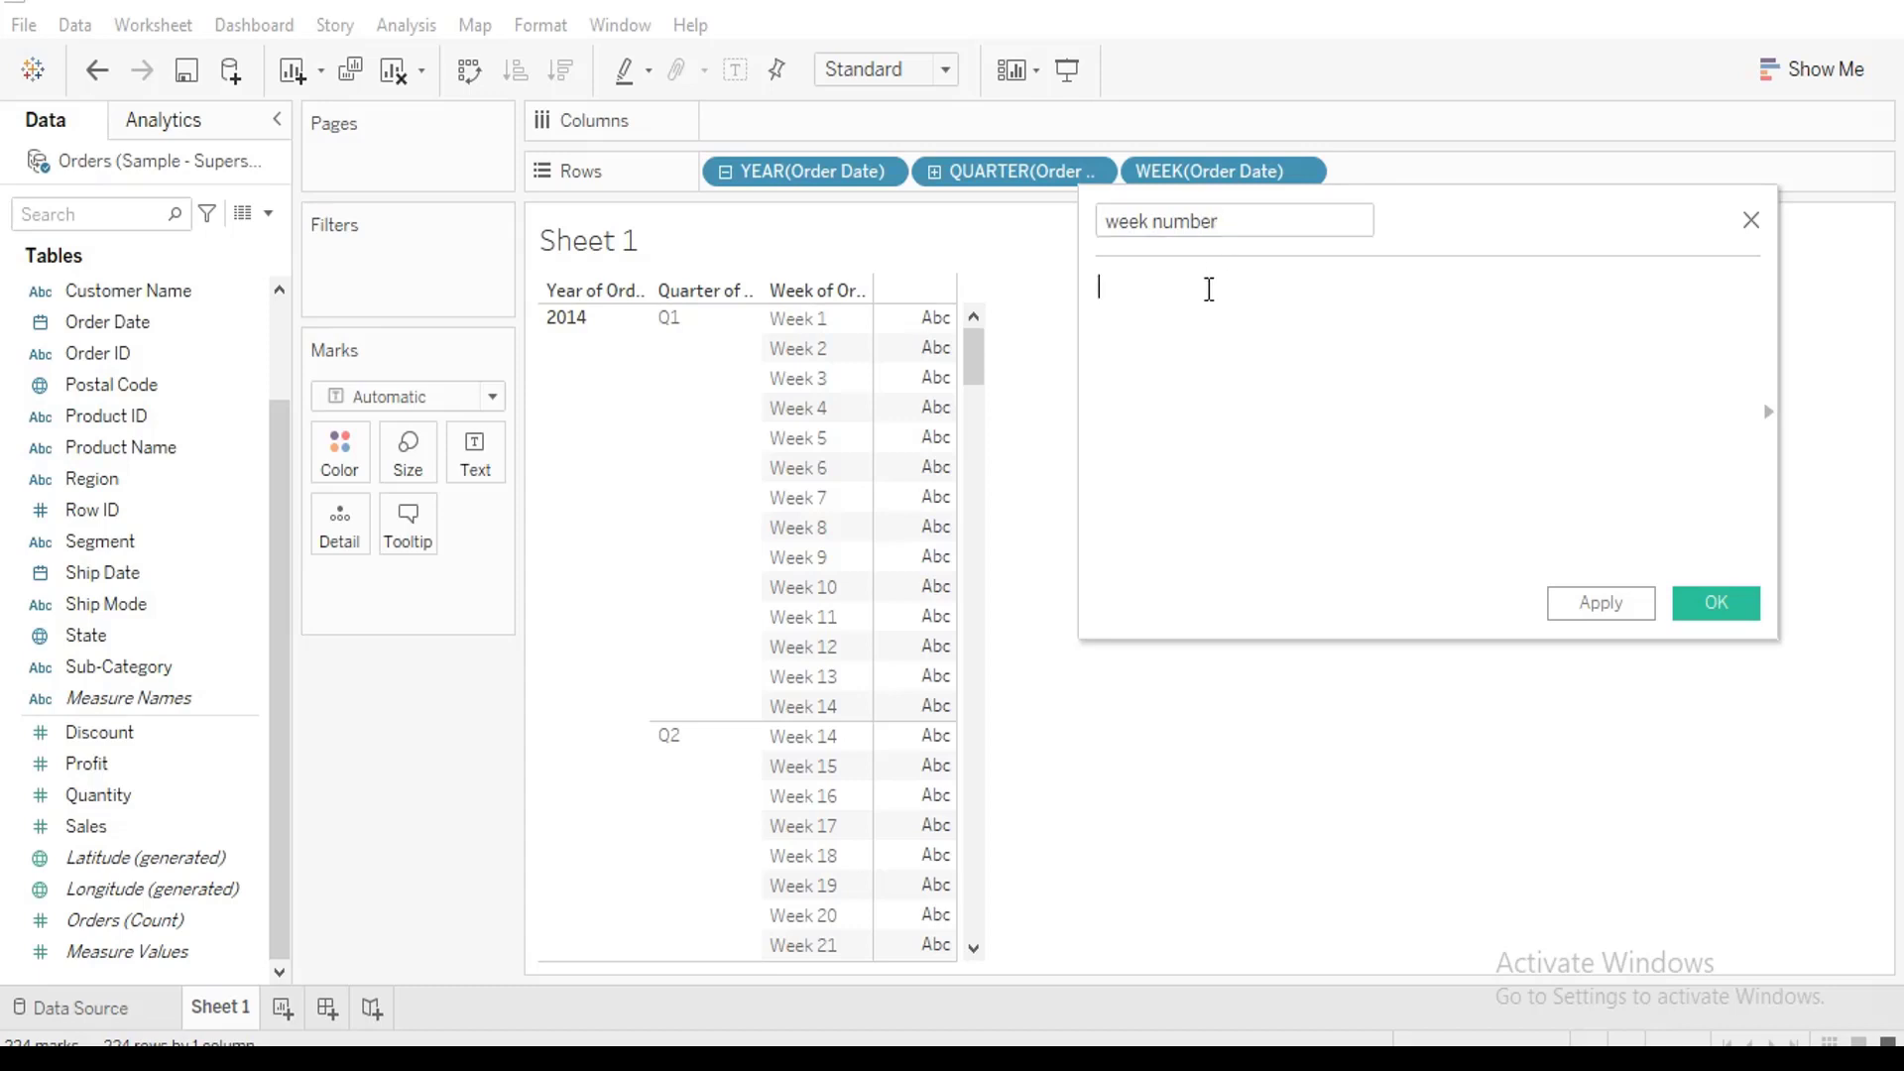
{"action": "type", "text": "S"}
{"action": "key", "text": "BackSpace"}
{"action": "type", "text": "D"}
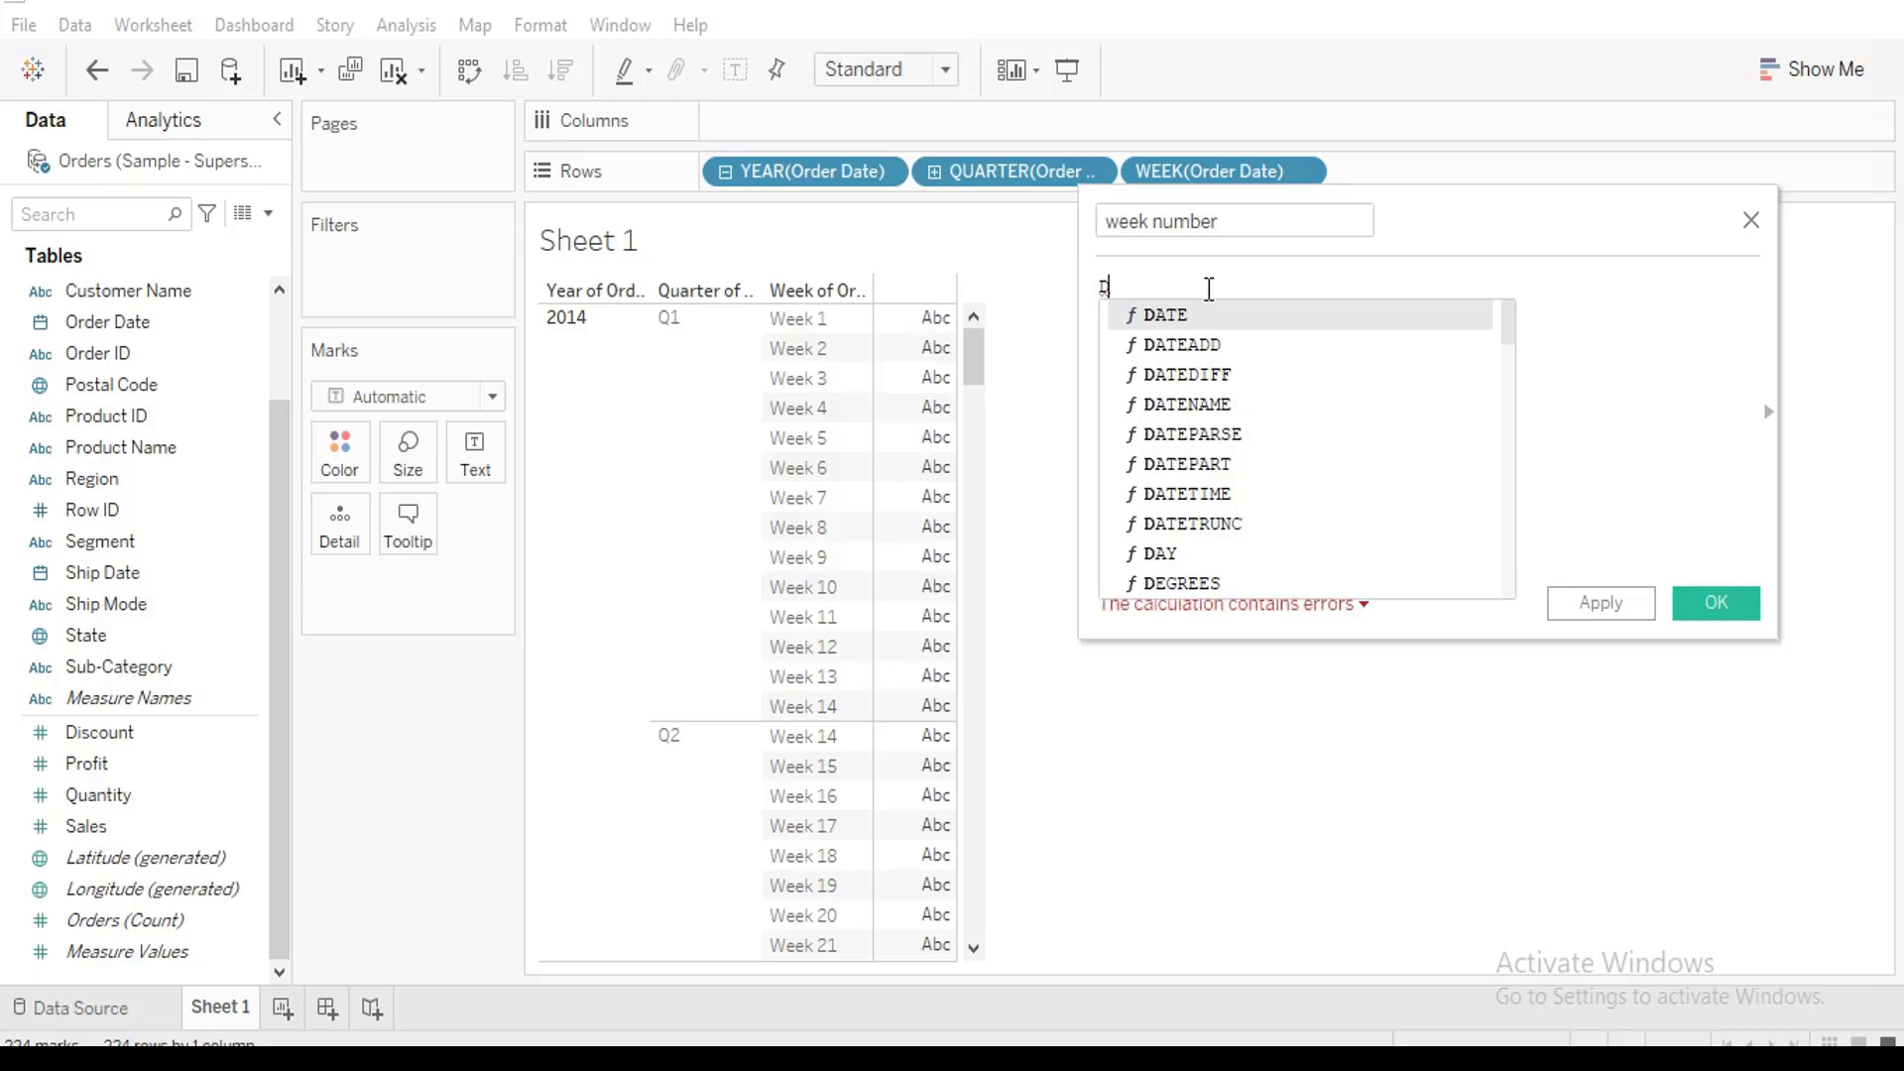
{"action": "key", "text": "Down"}
{"action": "key", "text": "Down"}
{"action": "key", "text": "Down"}
{"action": "key", "text": "Down"}
{"action": "key", "text": "Down"}
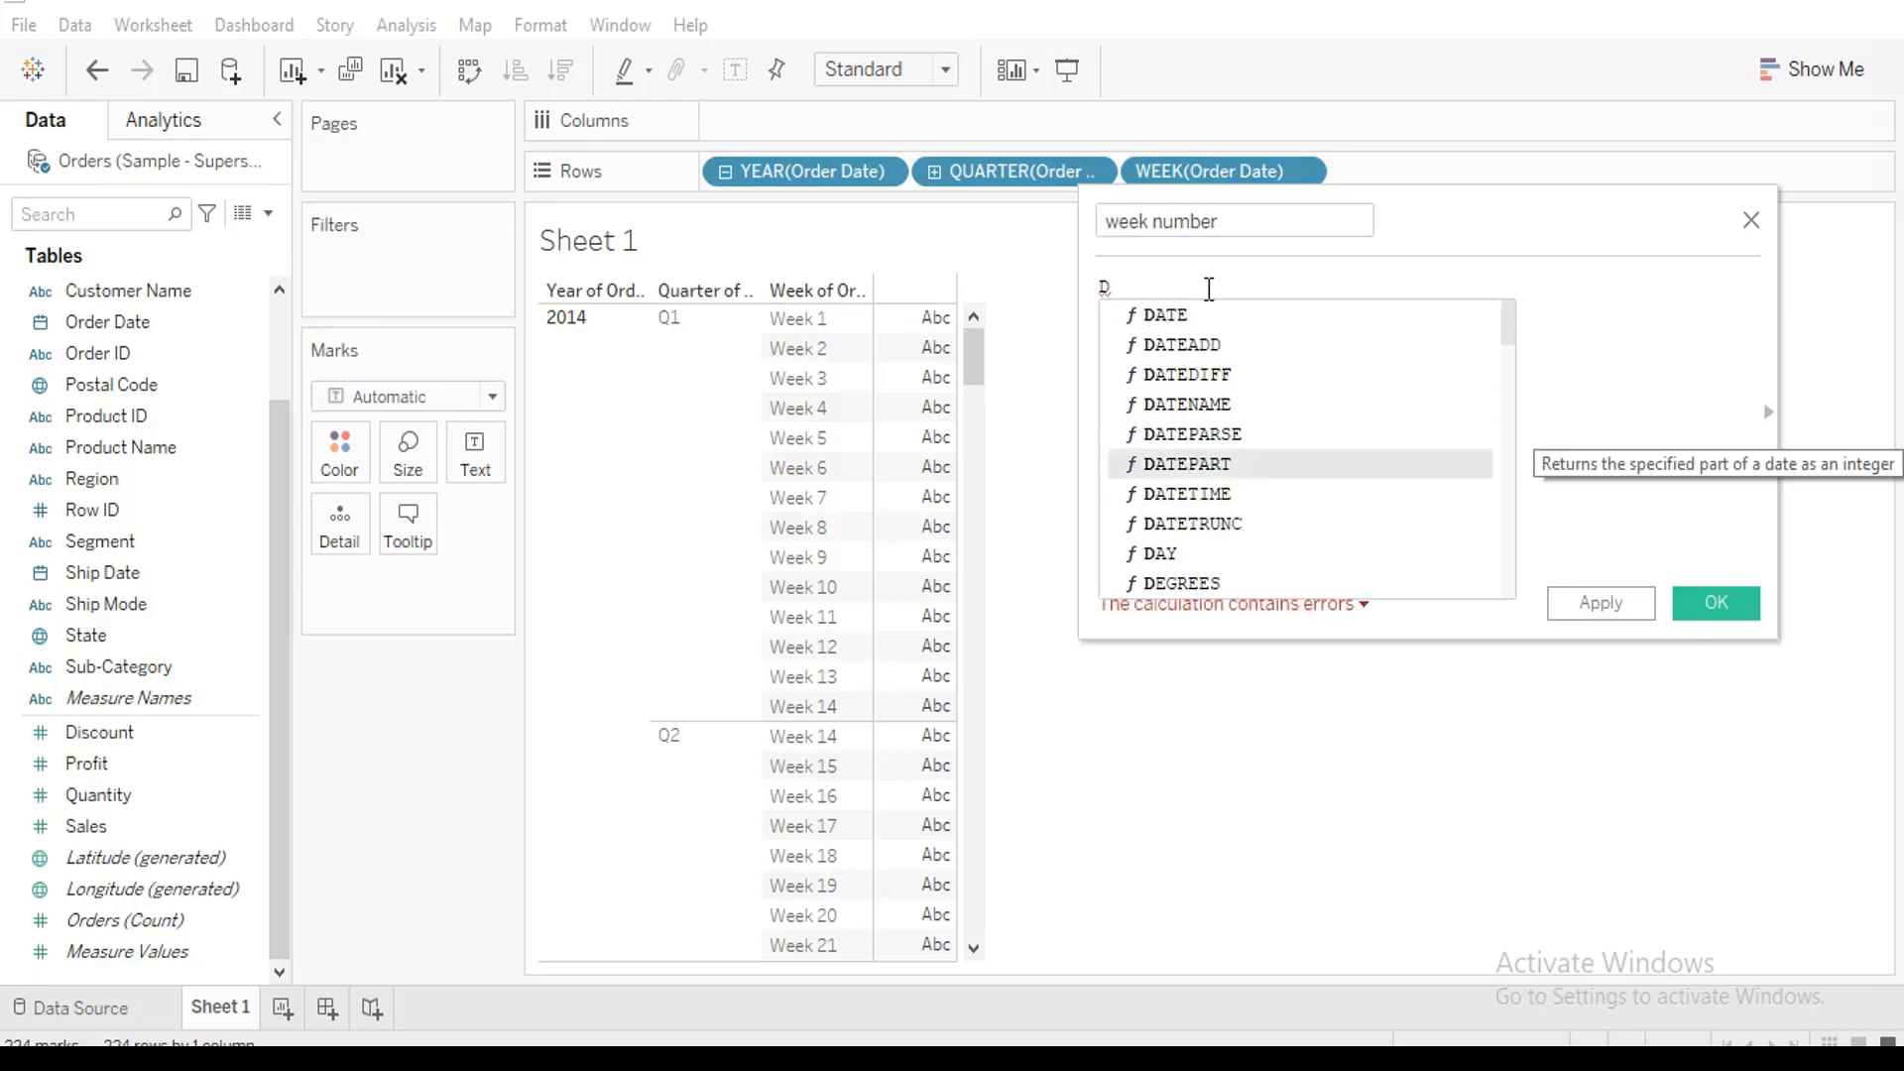
{"action": "key", "text": "Return"}
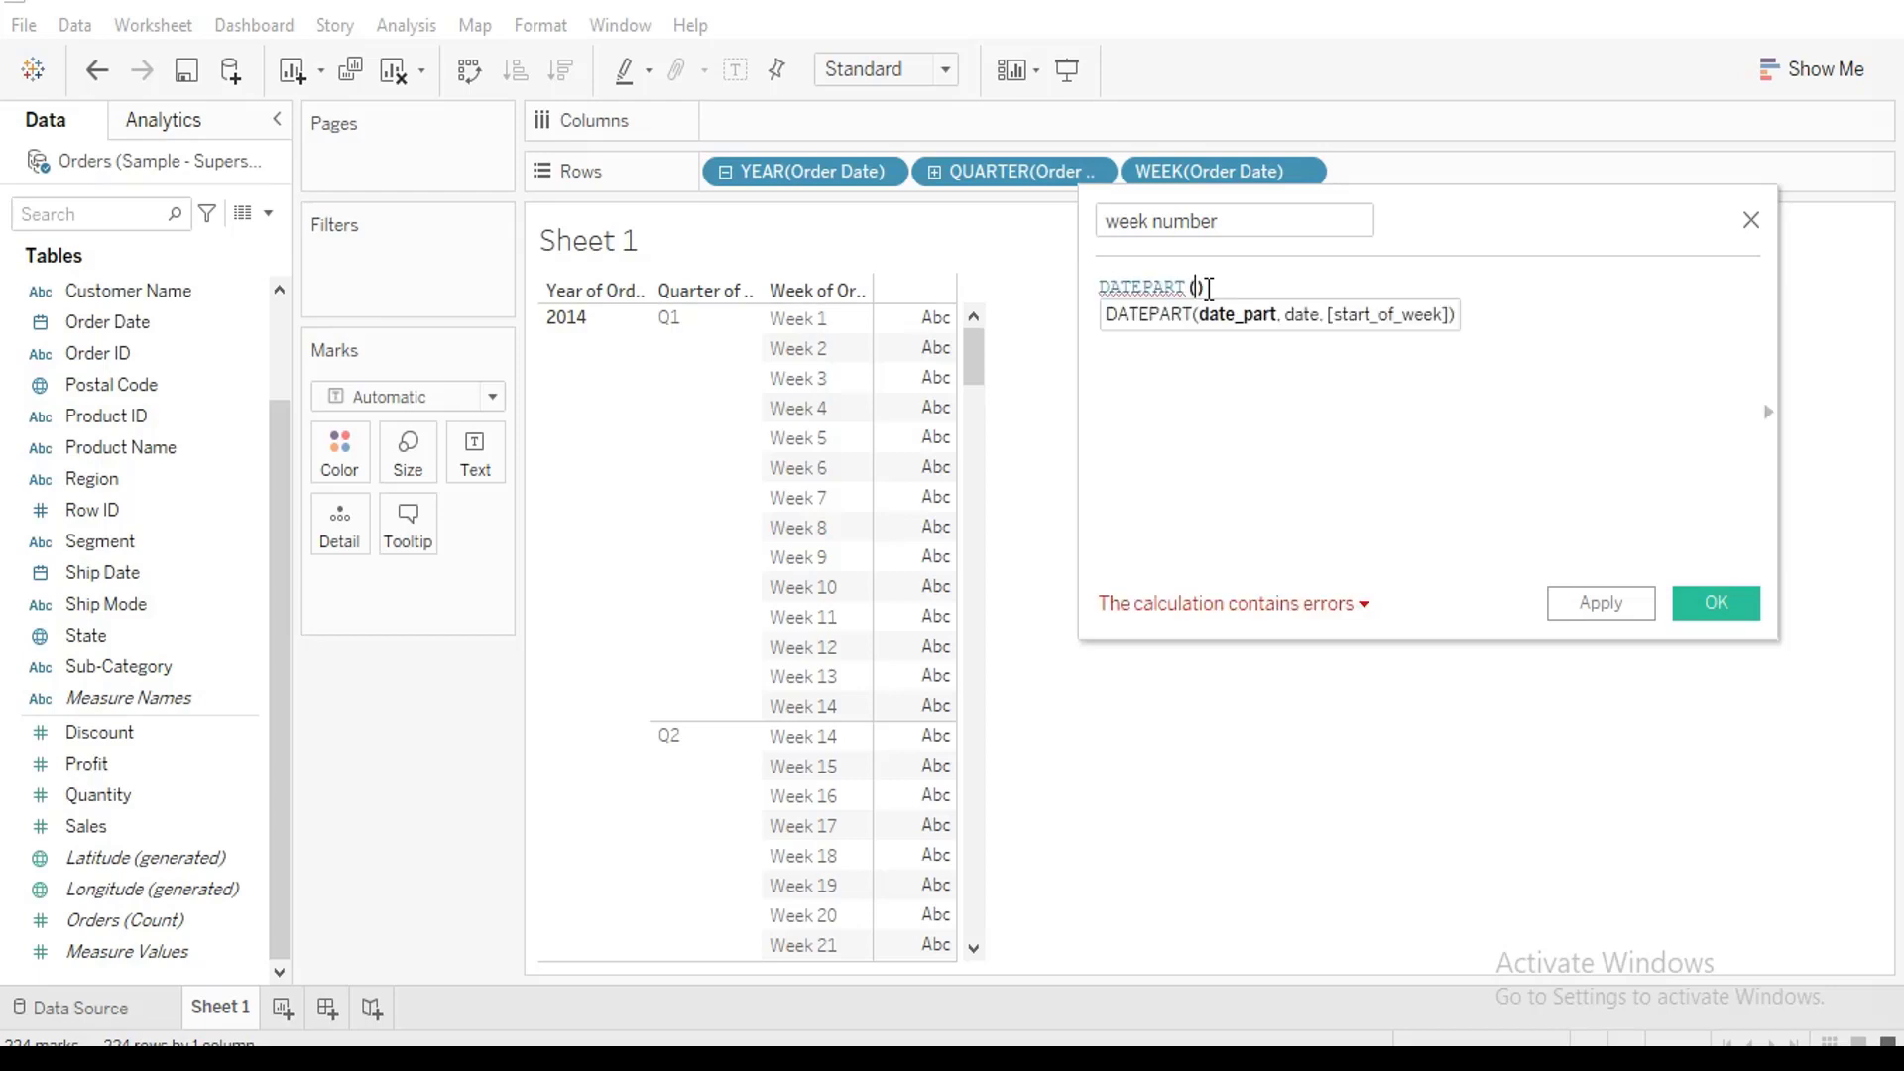
{"action": "type", "text": "'week"}
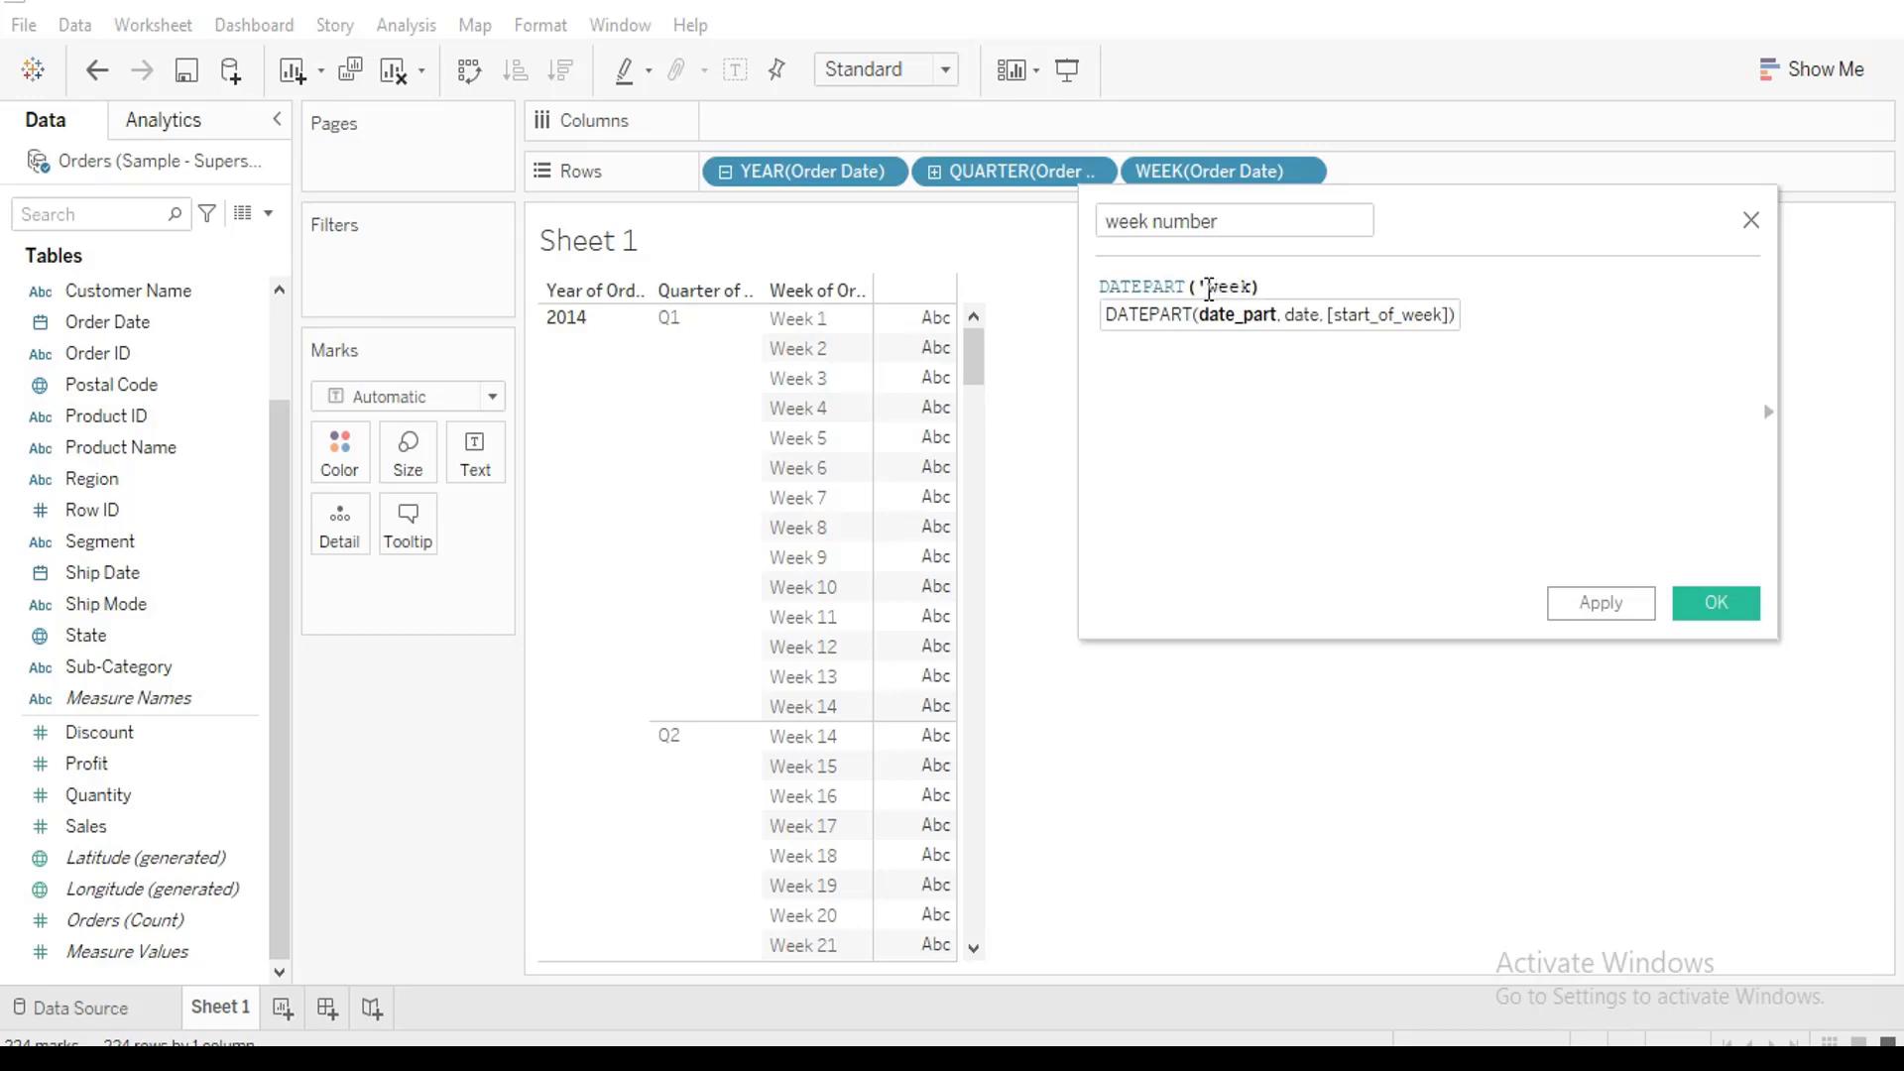
{"action": "type", "text": "', "}
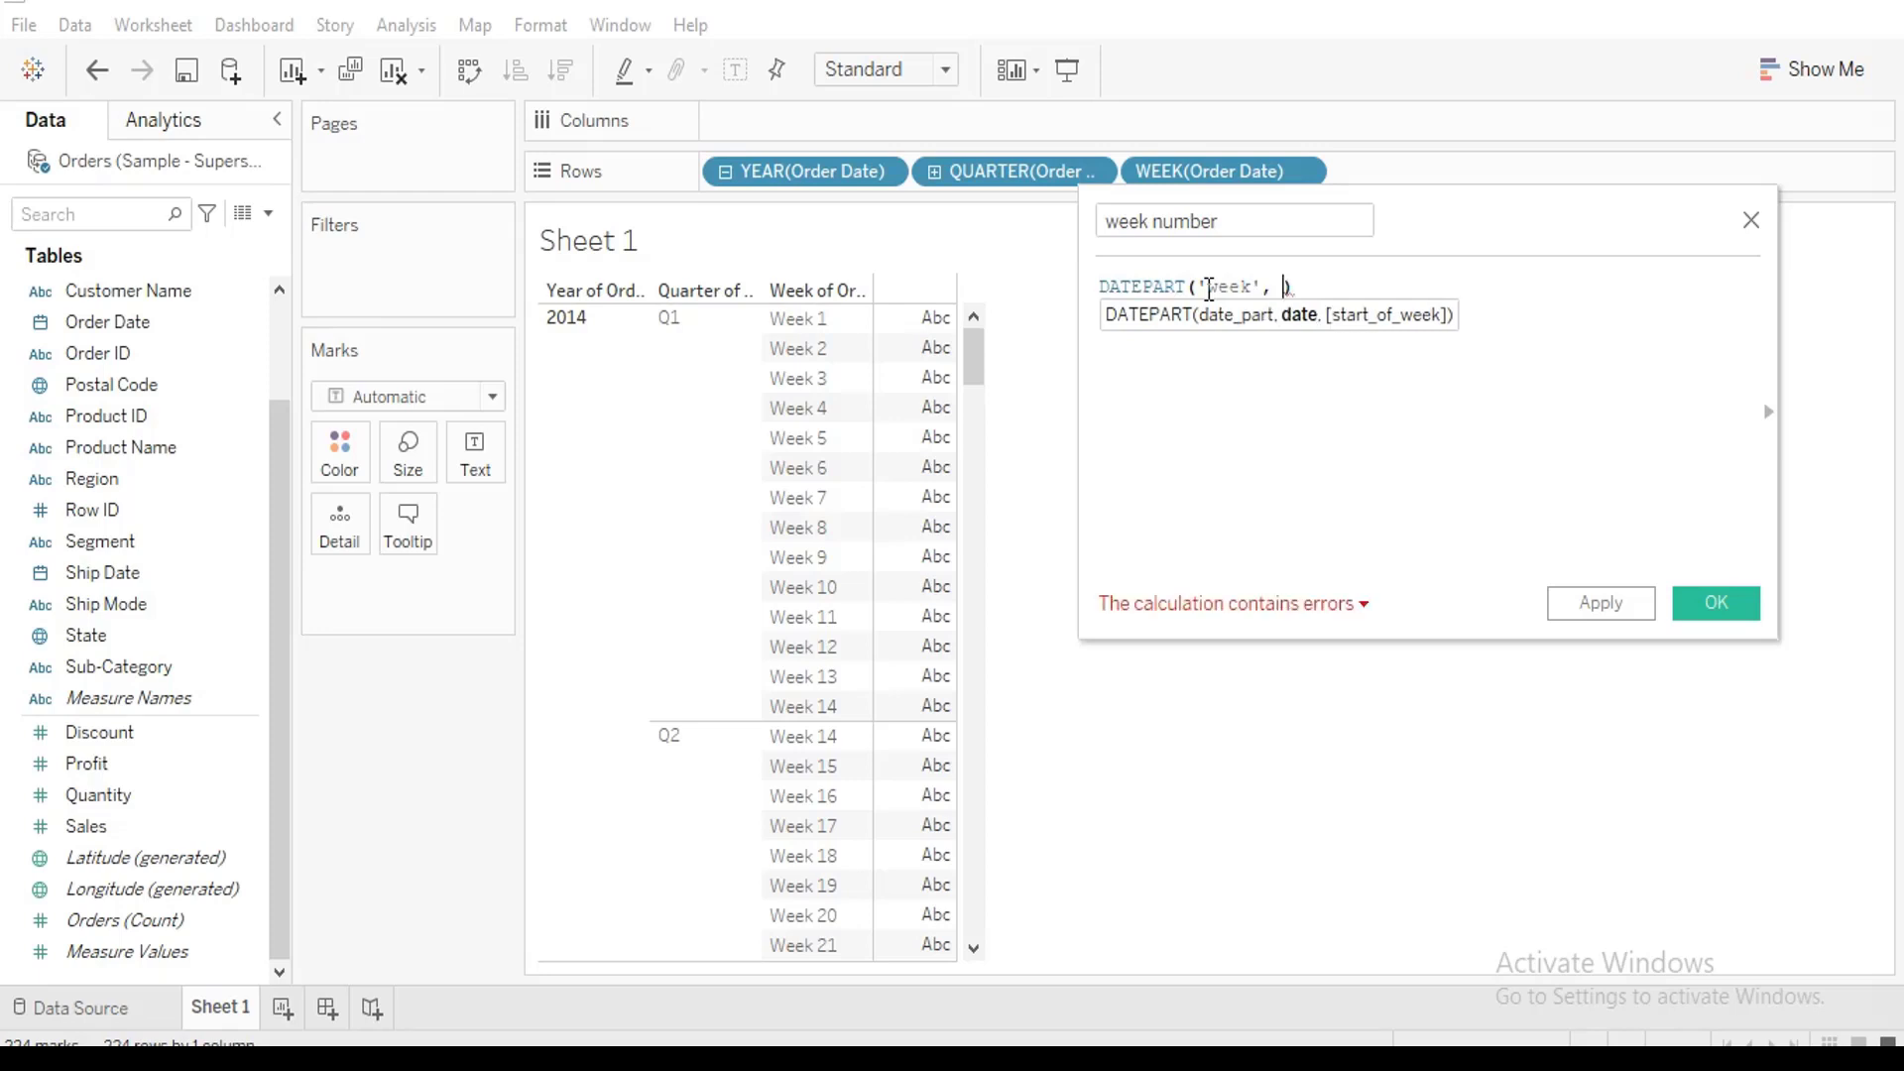
{"action": "type", "text": "orde"}
{"action": "key", "text": "Return"}
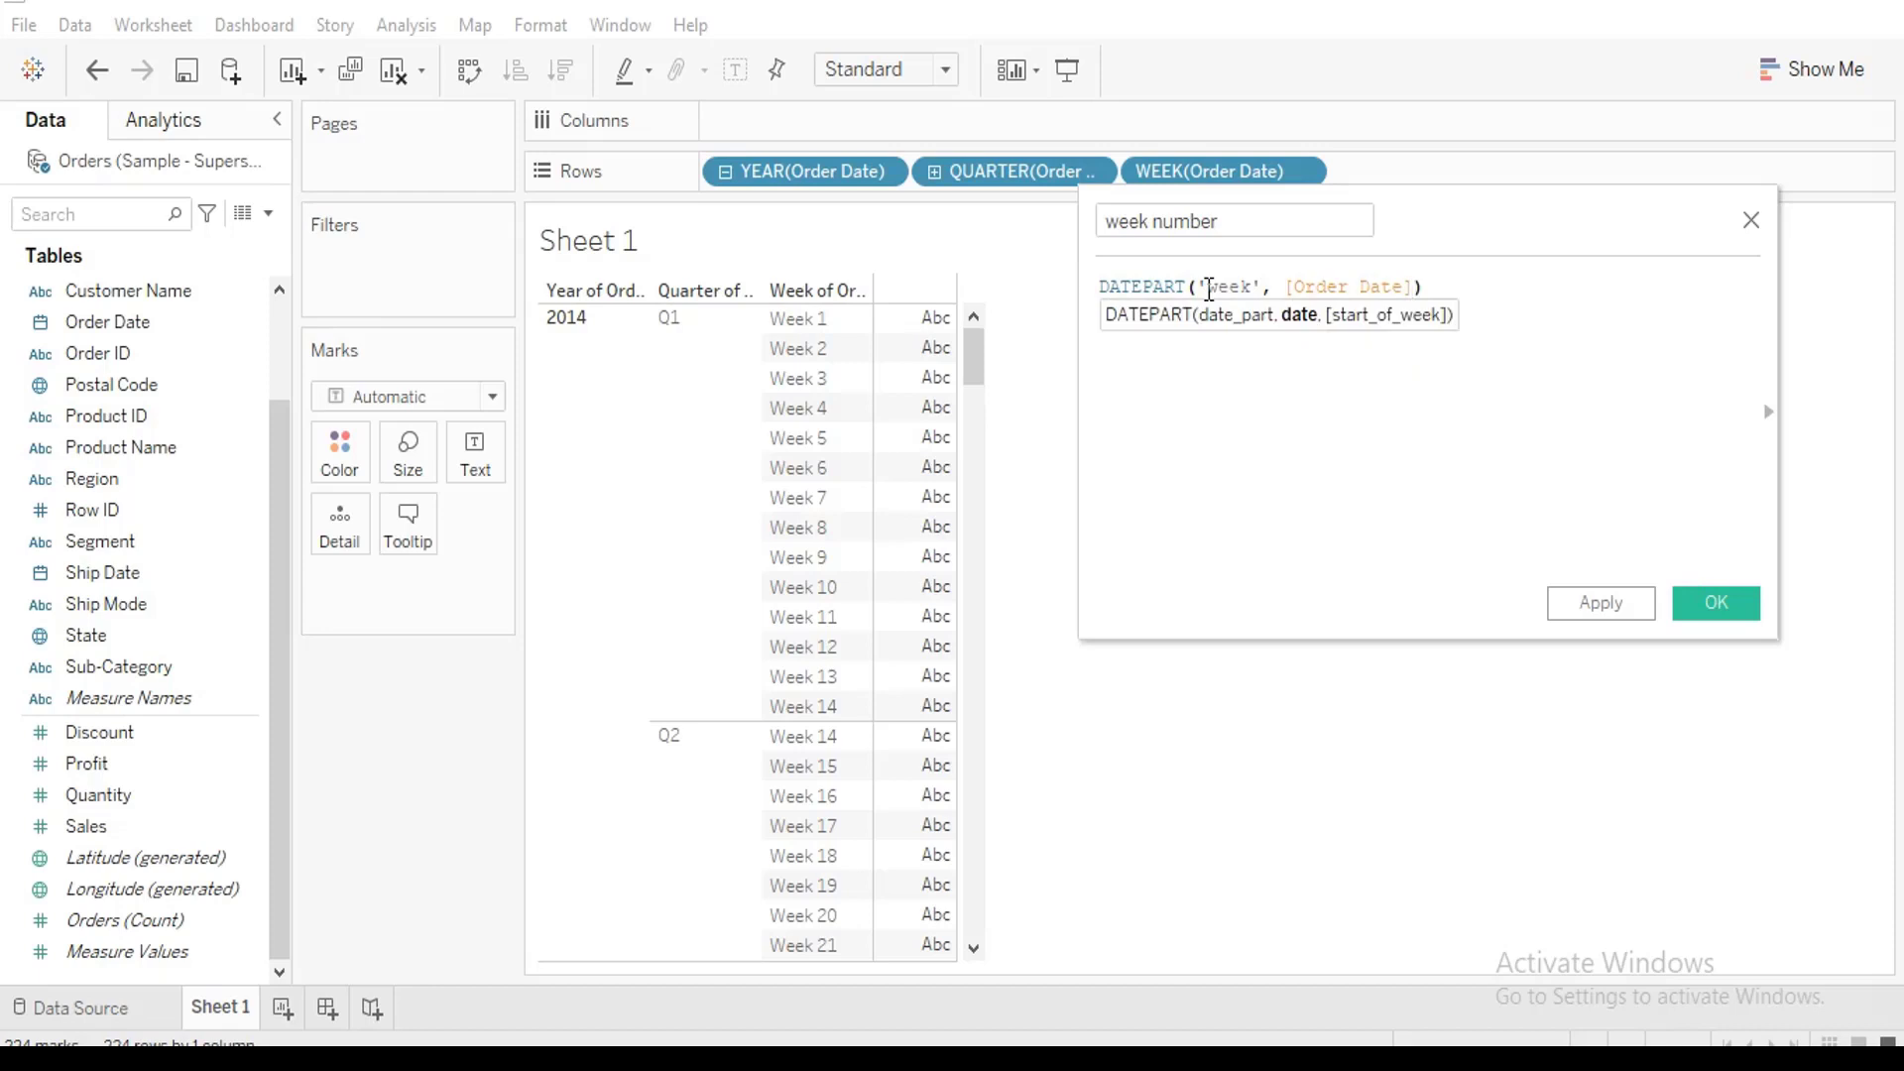
Apply and save the week number calculation and add the field to Rows after the week of Order Date
{"action": "left_click", "coordinate": [1579, 606]}
{"action": "left_click", "coordinate": [1703, 601]}
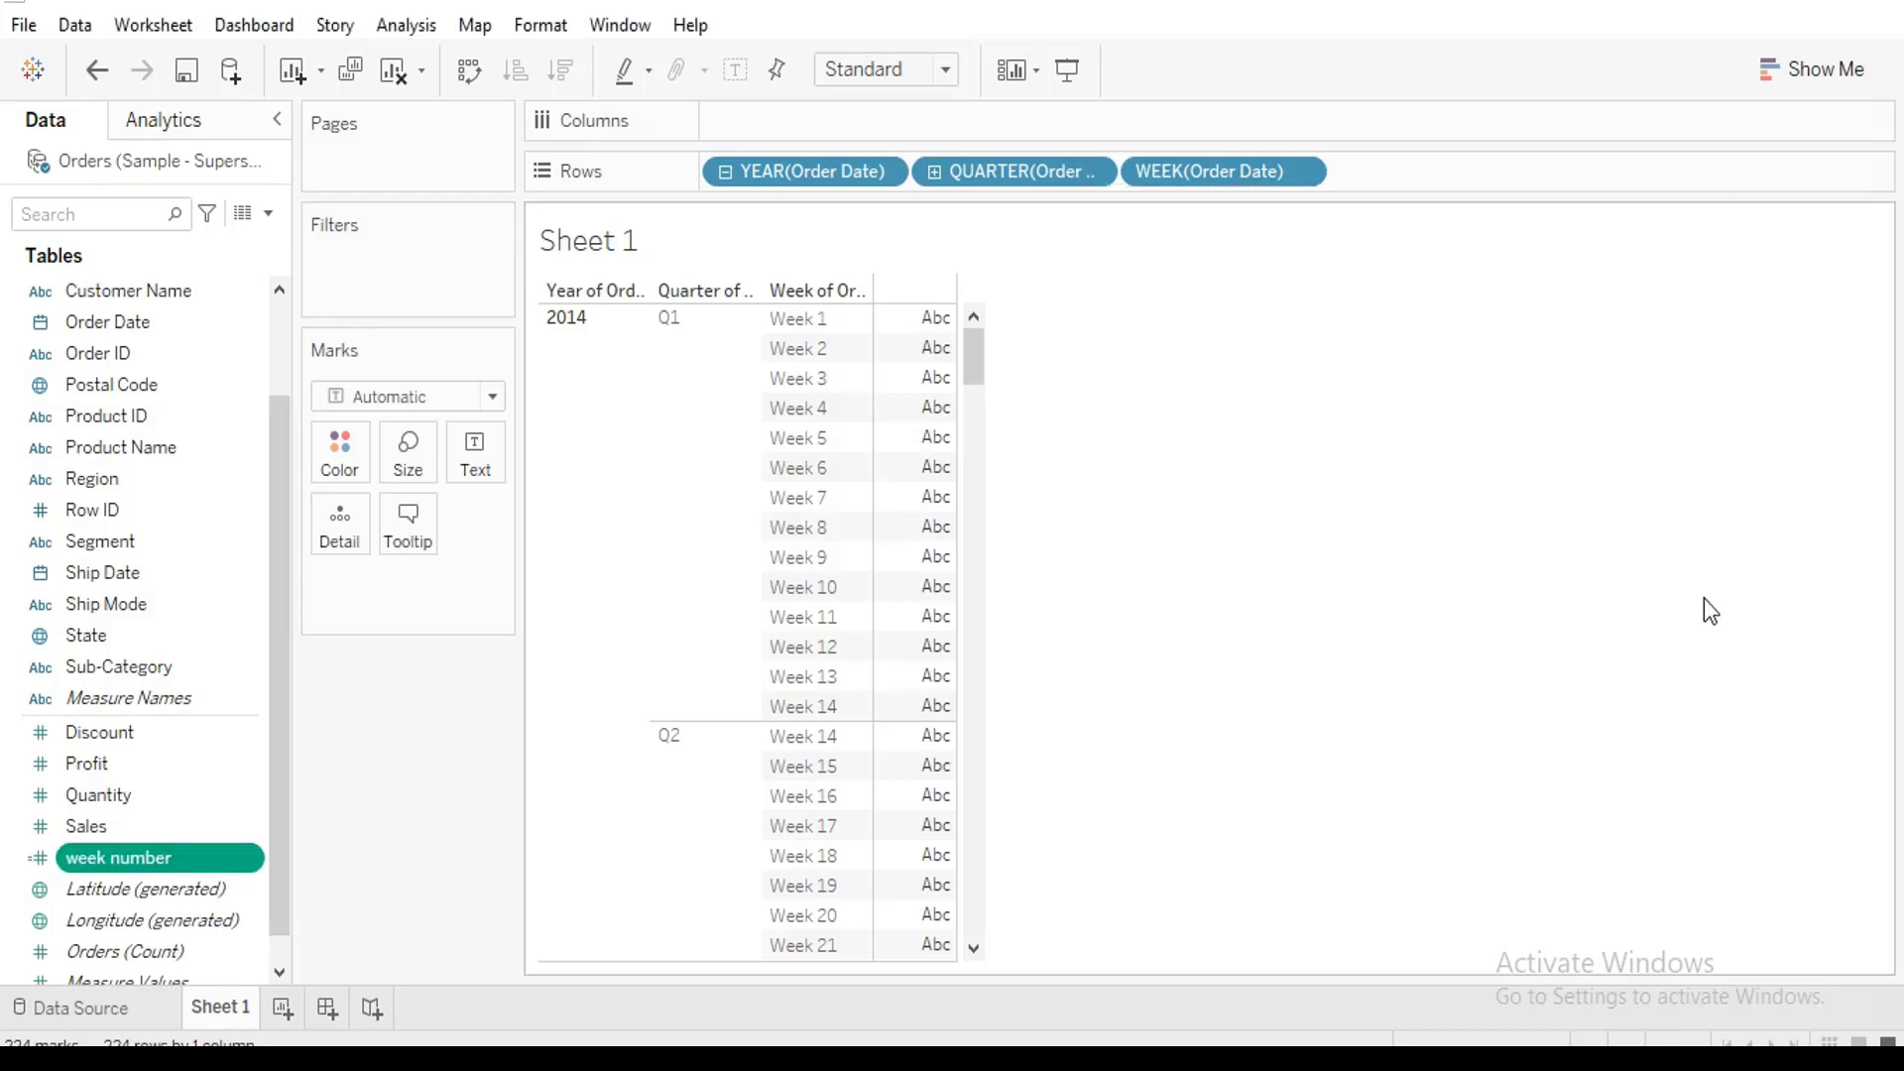
{"action": "mouse_move", "coordinate": [184, 873]}
{"action": "left_mouse_down"}
{"action": "mouse_move", "coordinate": [1689, 123]}
{"action": "mouse_move", "coordinate": [1481, 214]}
{"action": "mouse_move", "coordinate": [1465, 189]}
{"action": "left_mouse_up"}
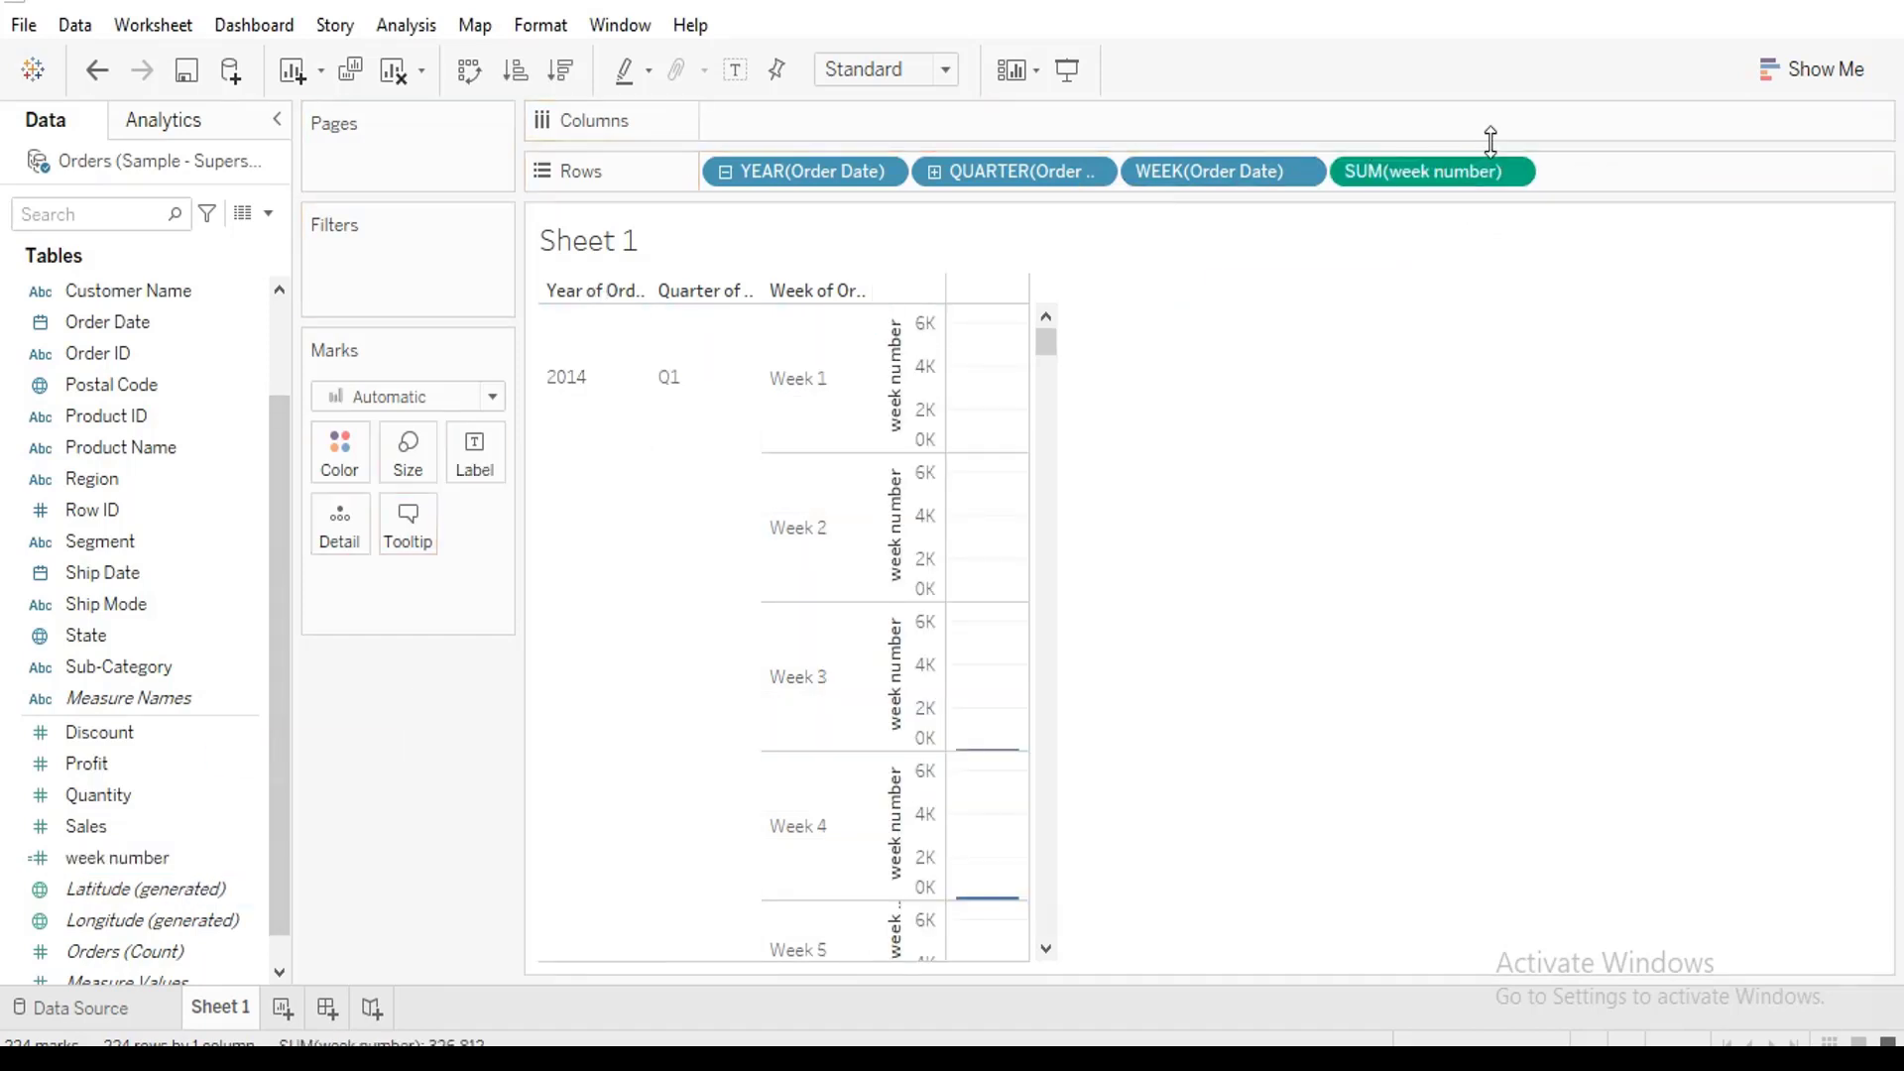
Edit the week number calculation to MIN(DATEPART('week', [Order Date])) and save it
{"action": "left_click", "coordinate": [248, 859]}
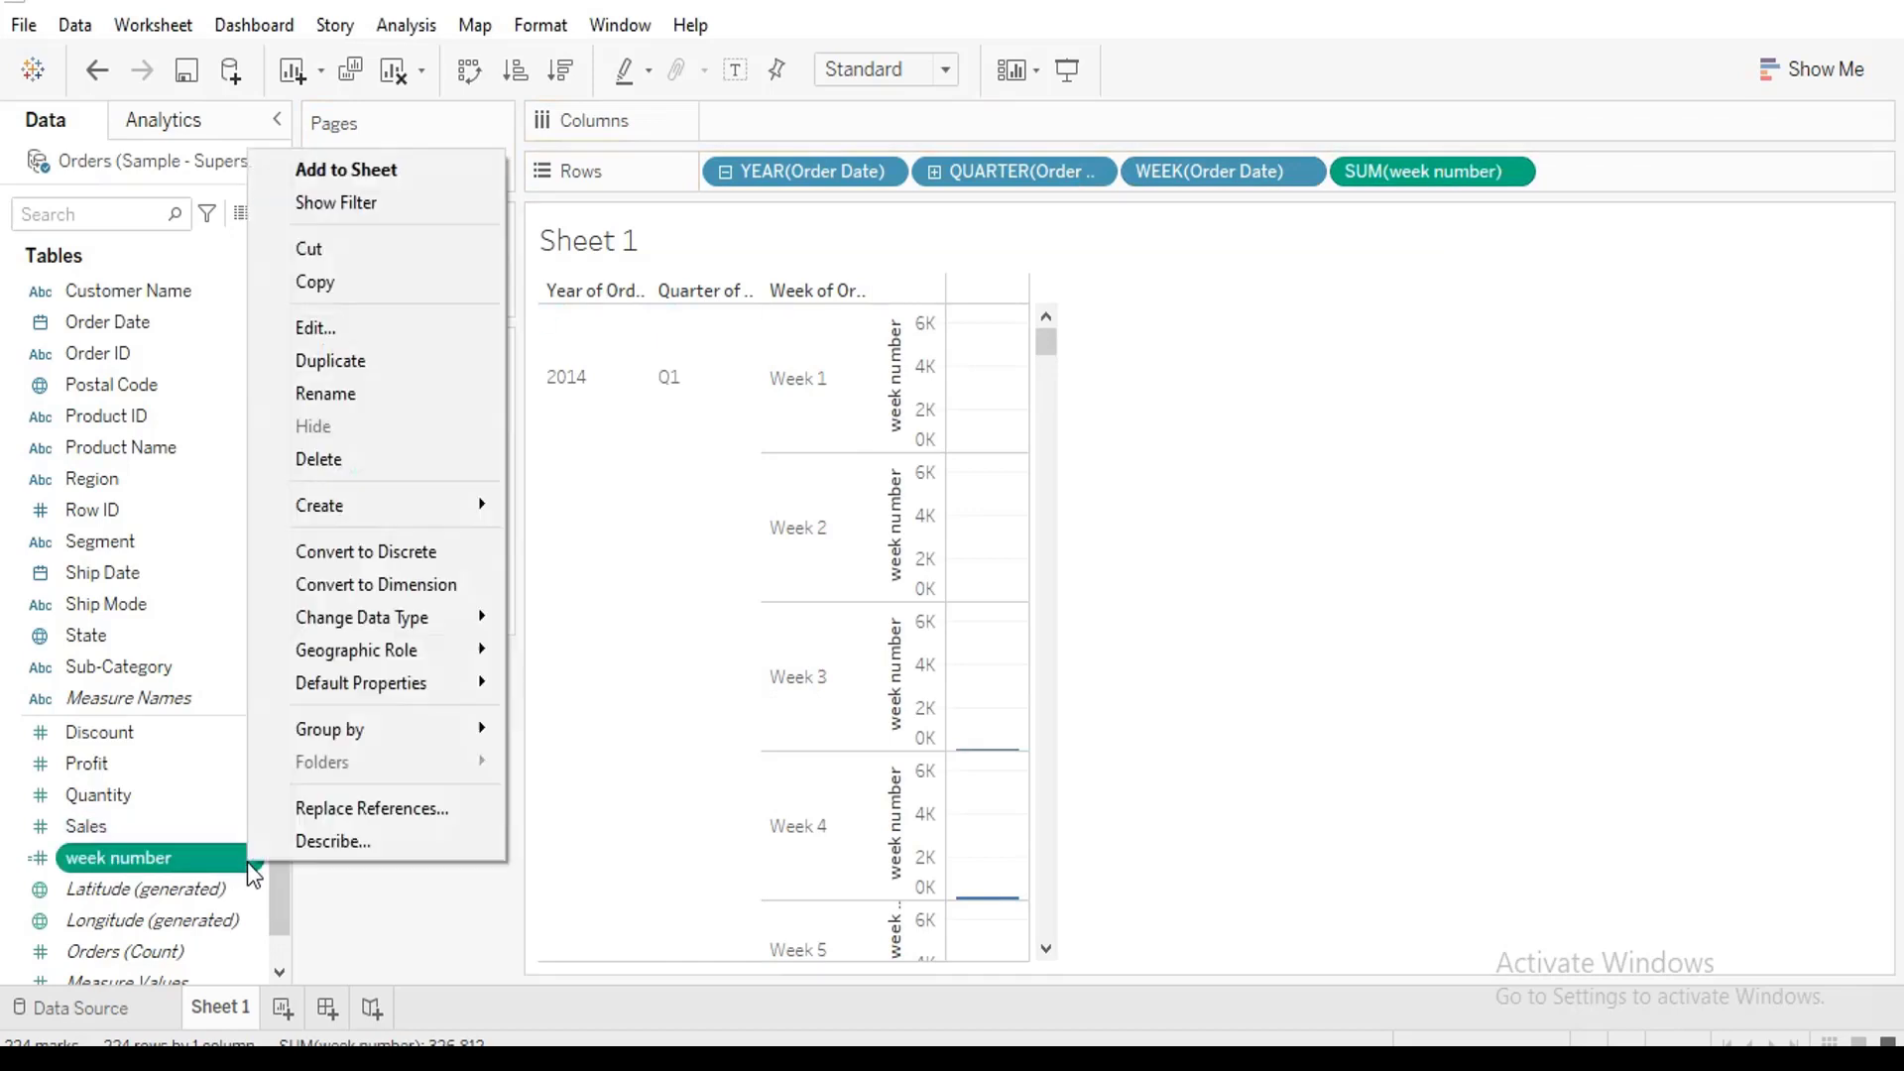
{"action": "left_click", "coordinate": [373, 329]}
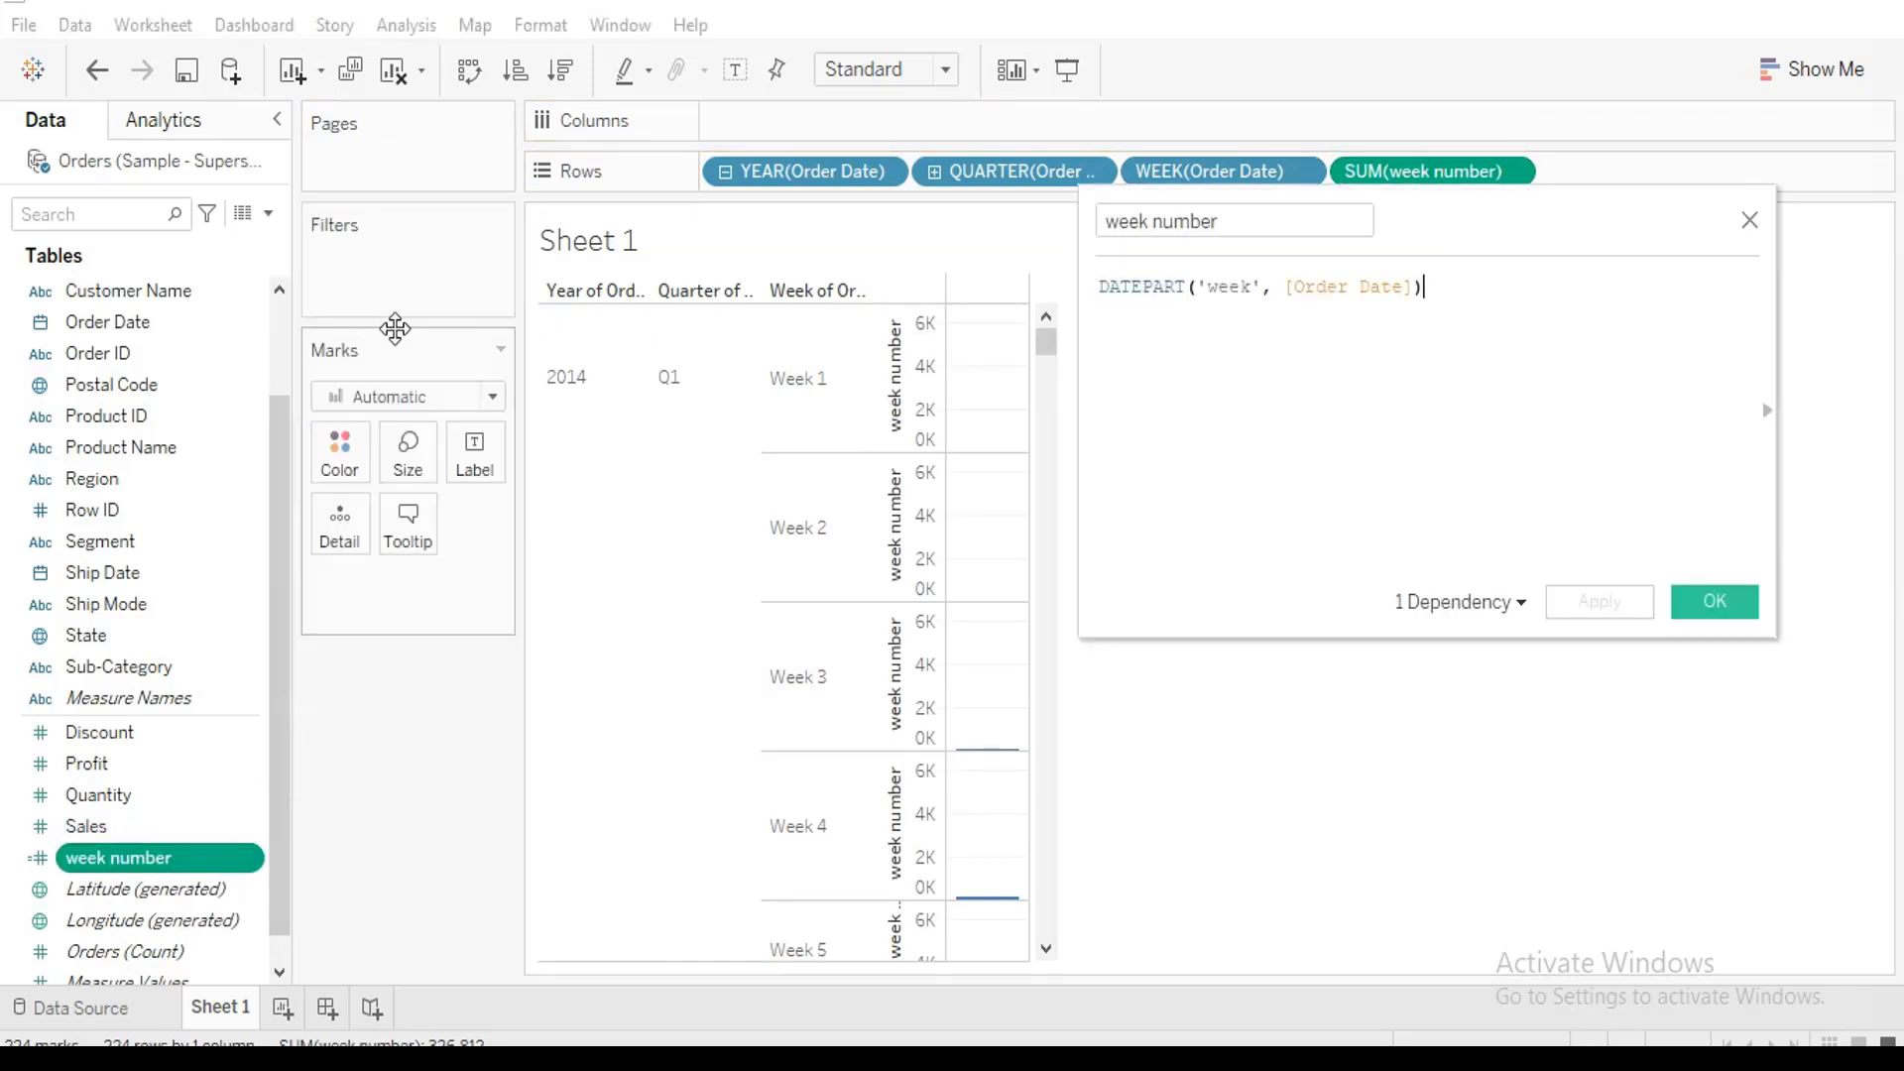
{"action": "left_click", "coordinate": [1103, 288]}
{"action": "type", "text": "MIN"}
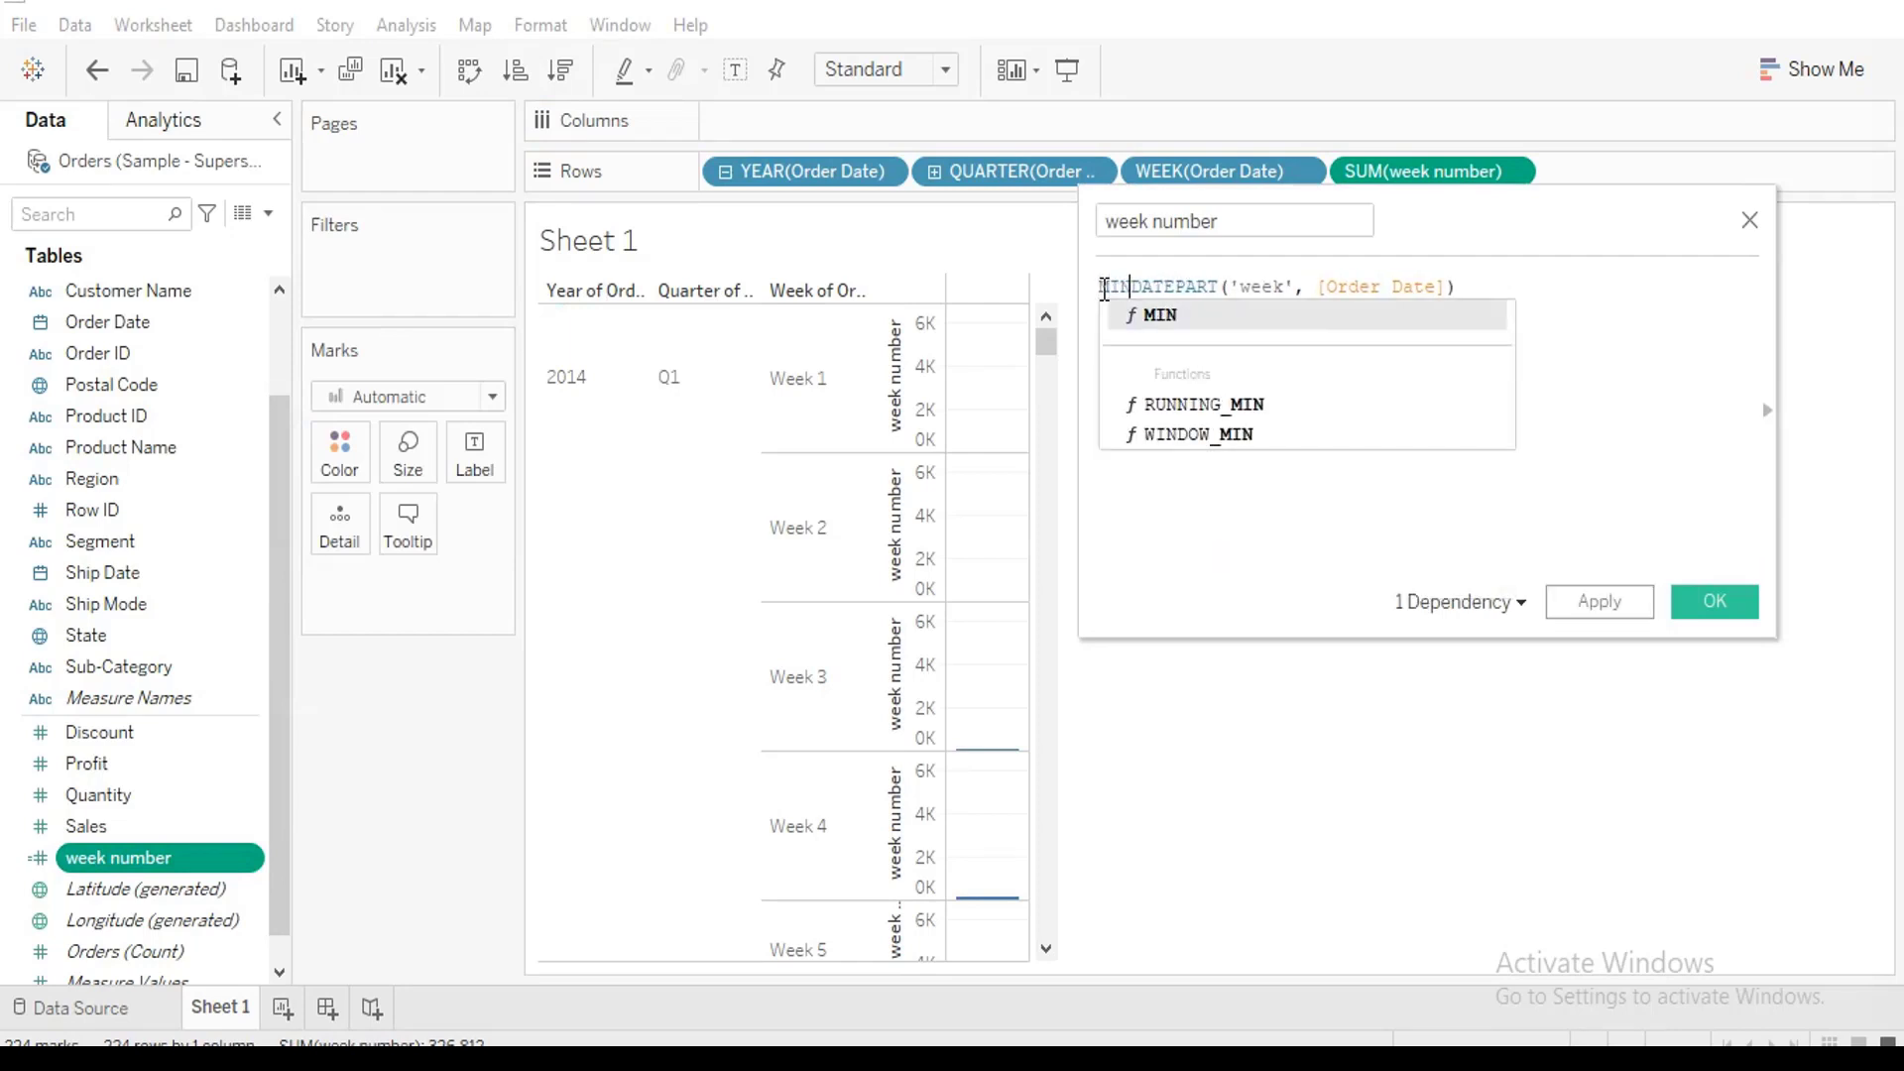
{"action": "type", "text": "("}
{"action": "left_click", "coordinate": [1502, 287]}
{"action": "type", "text": ")"}
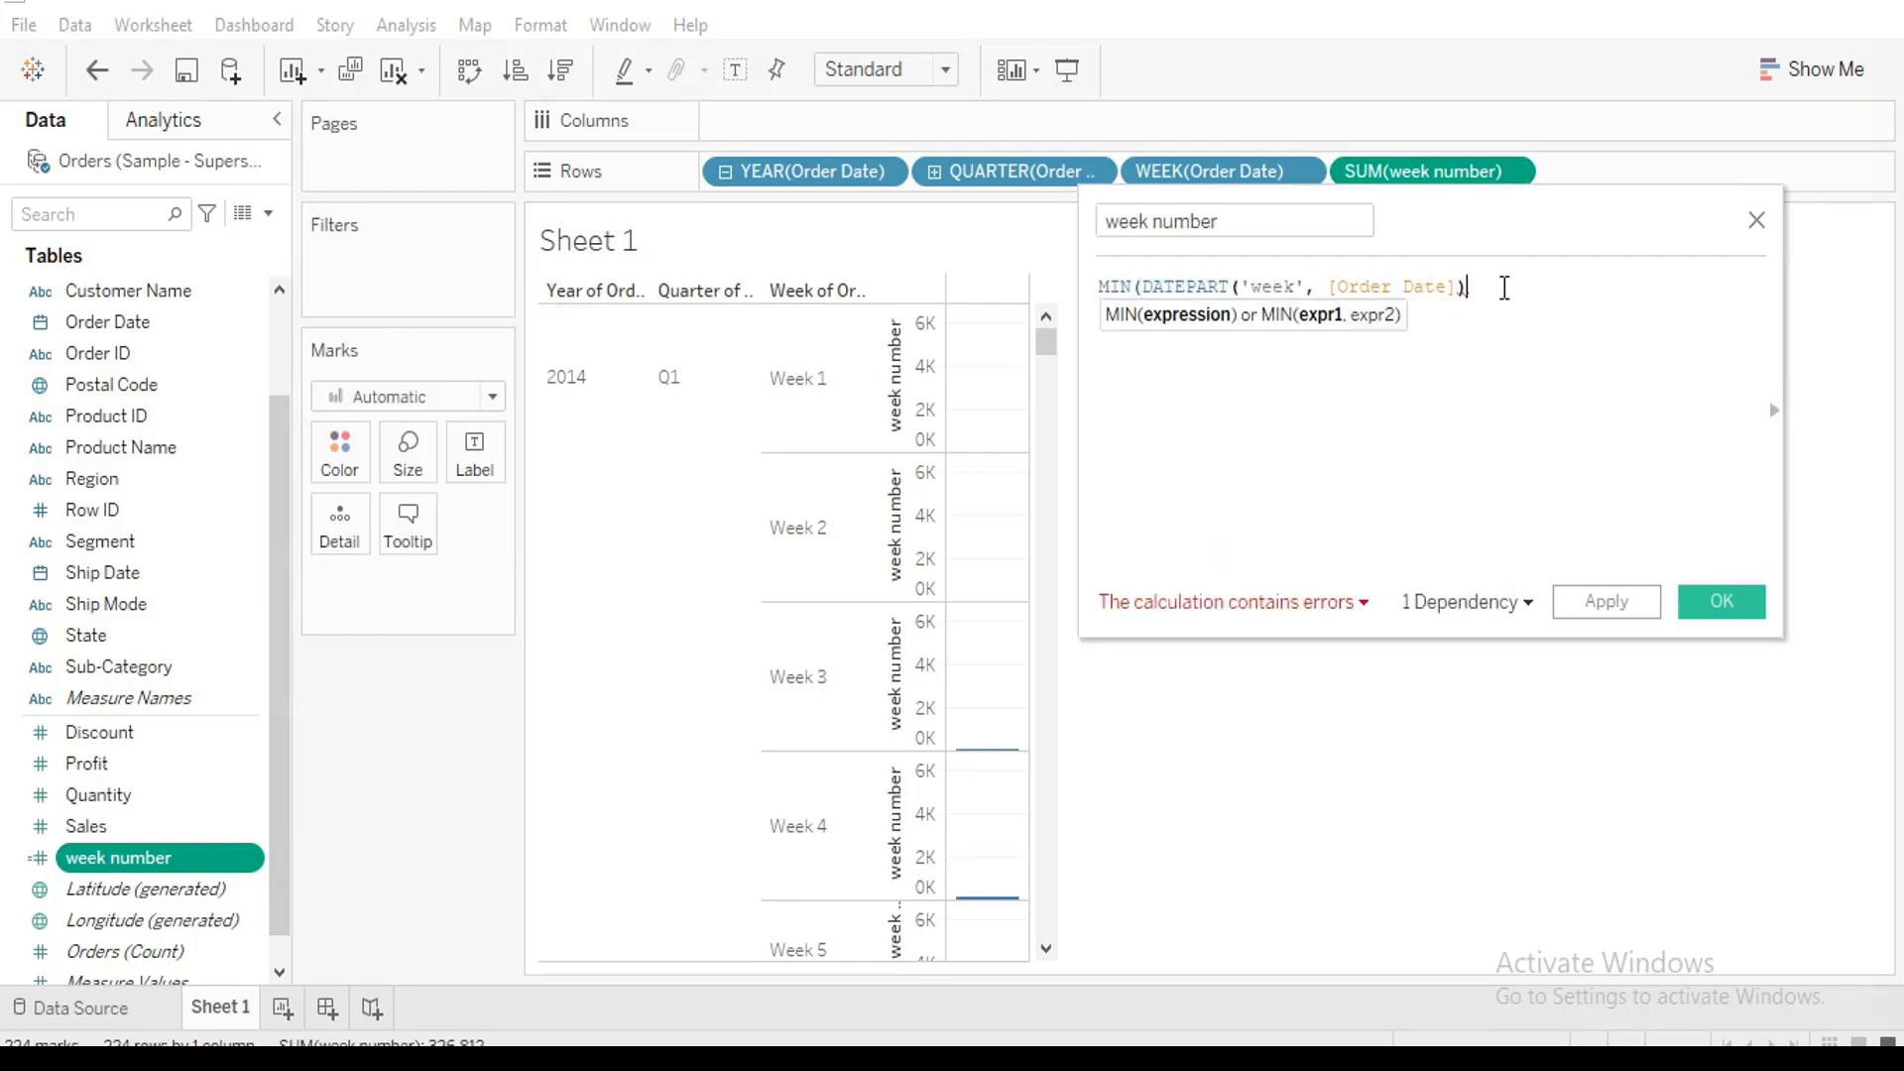
{"action": "type", "text": ")"}
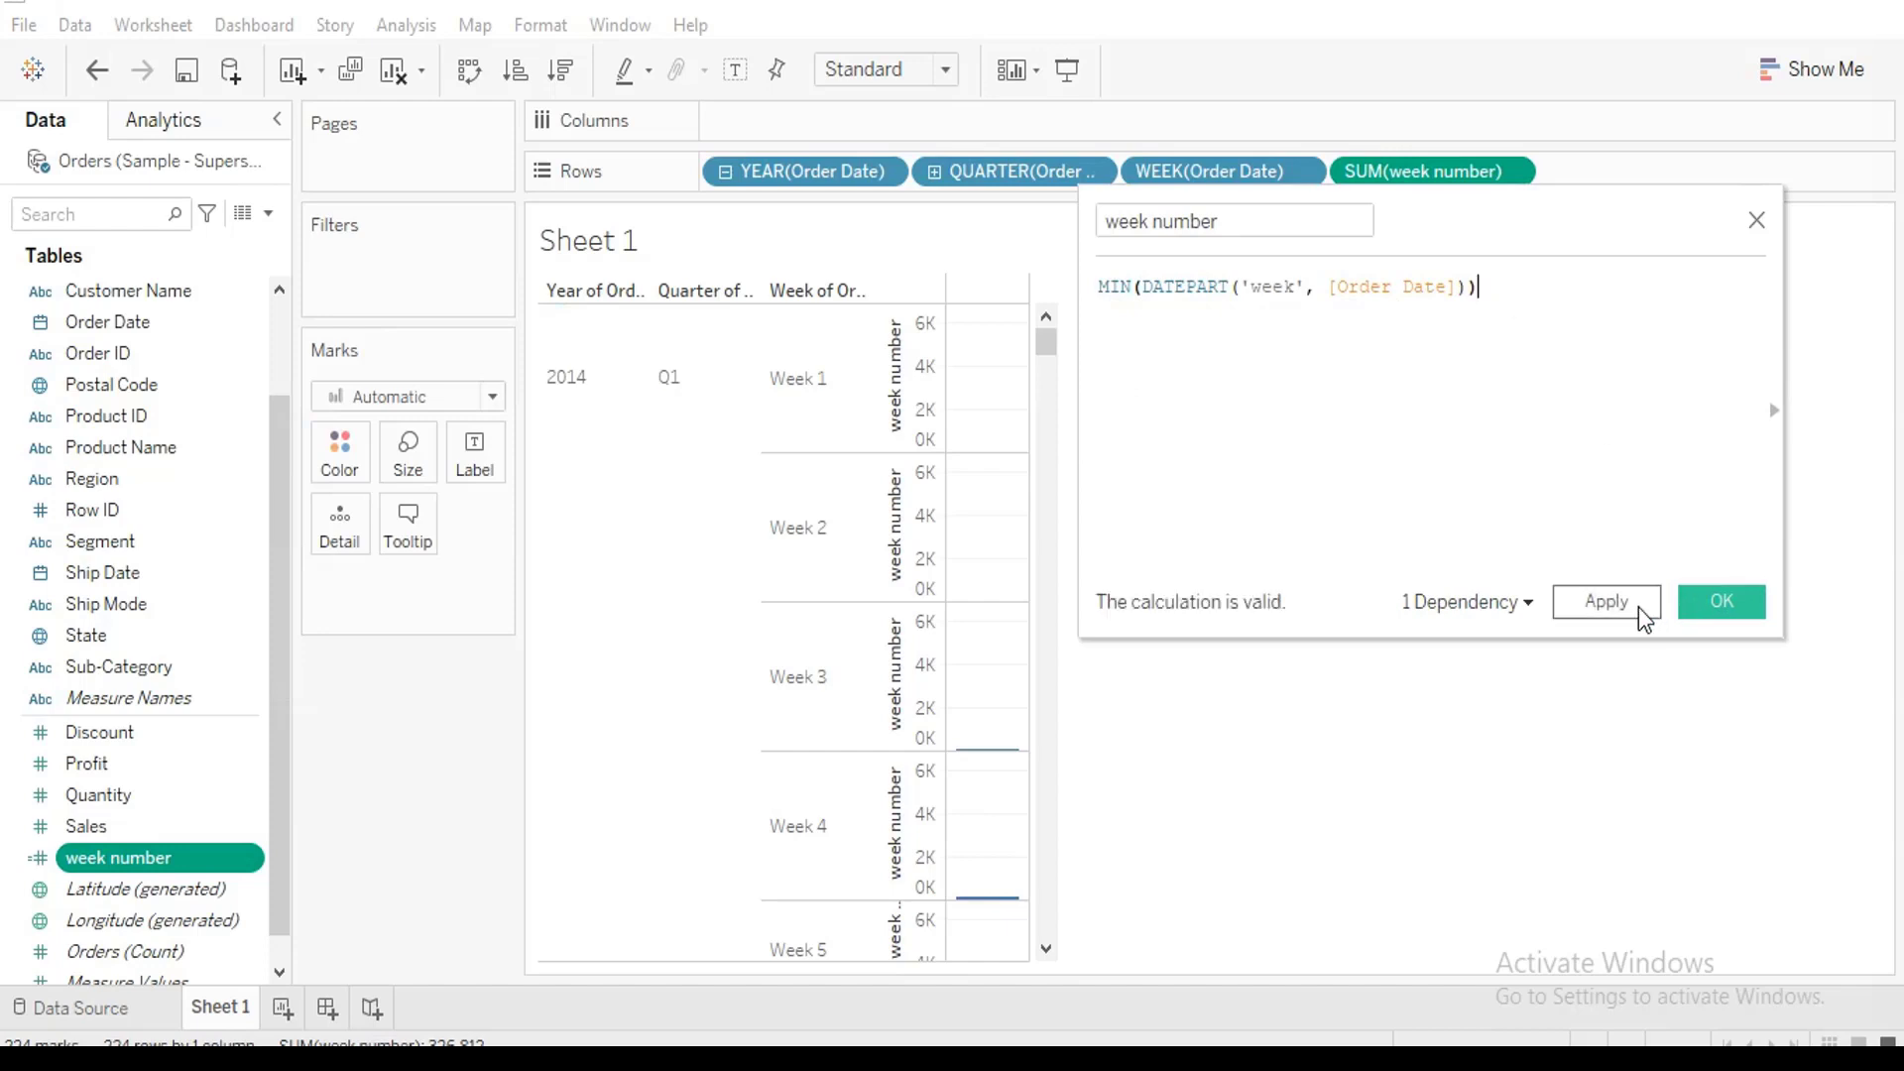
{"action": "left_click", "coordinate": [1641, 605]}
{"action": "left_click", "coordinate": [1698, 603]}
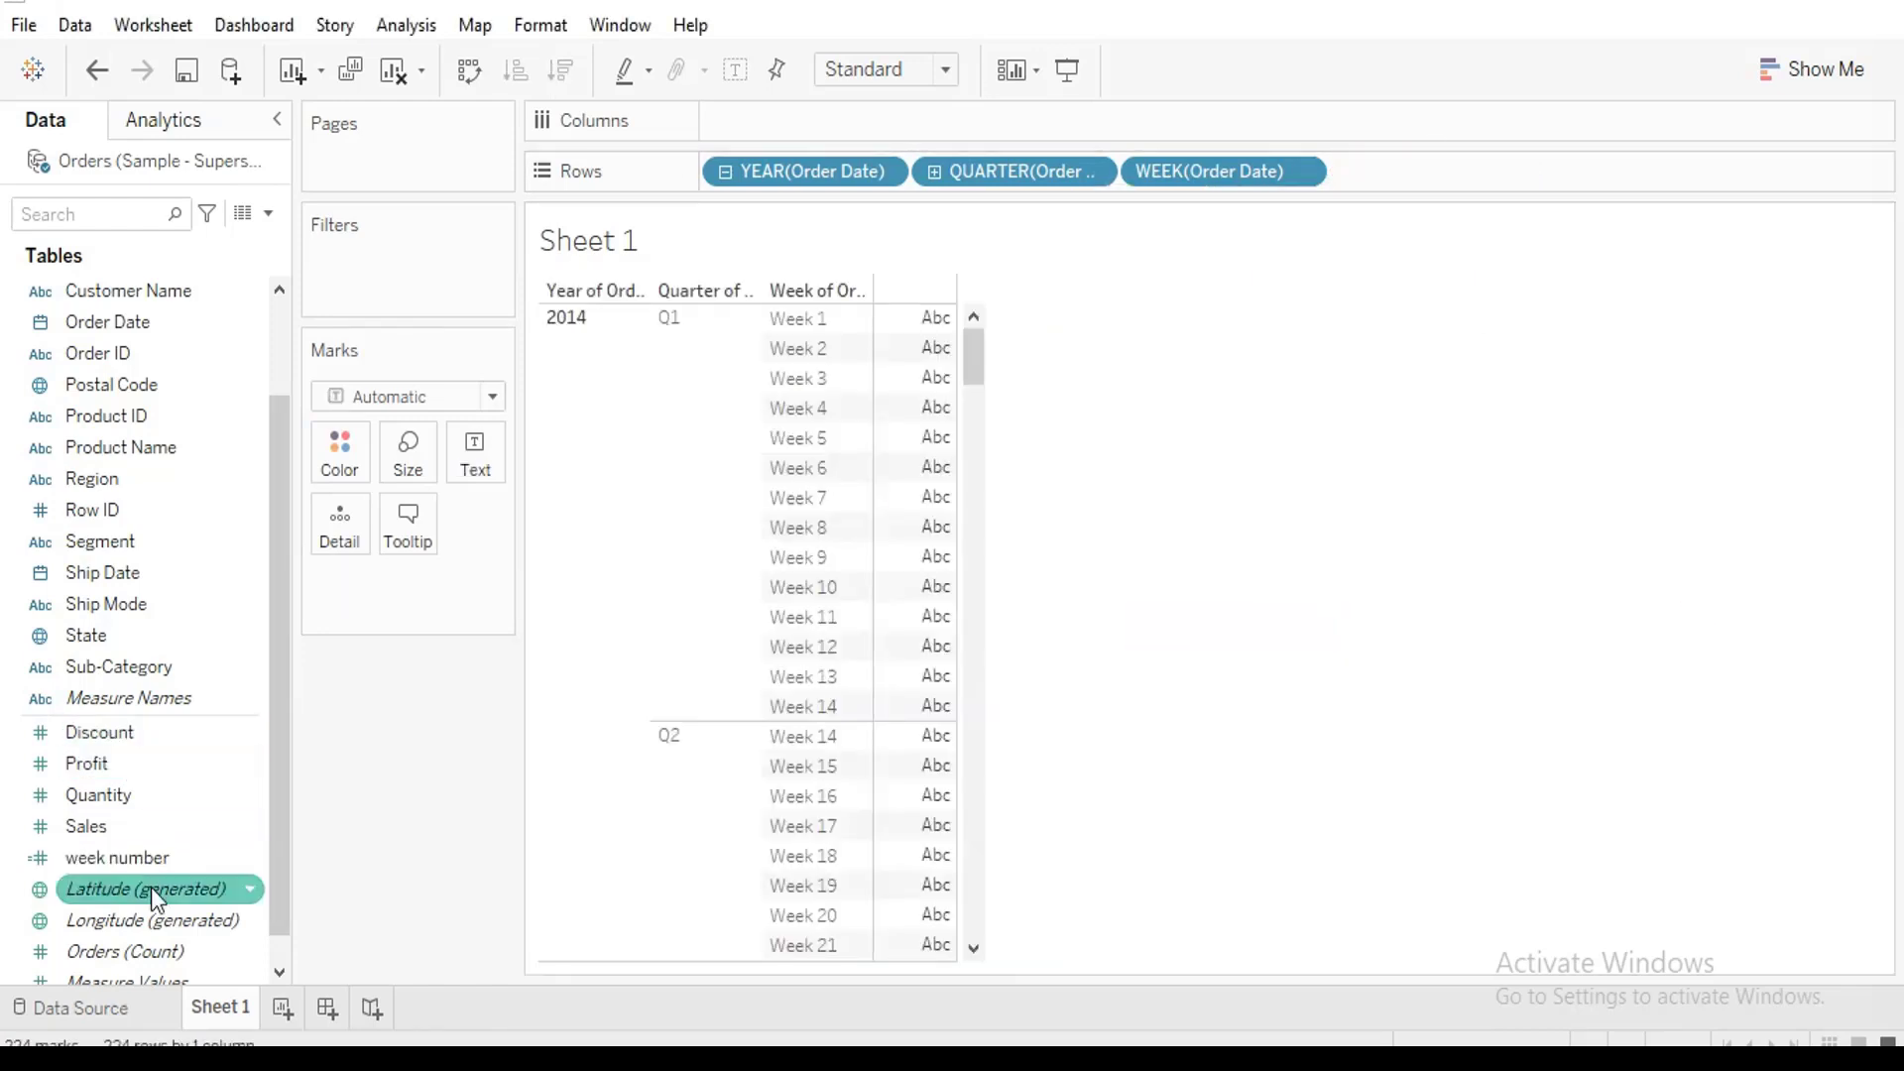
Add the aggregated week number field to the end of Rows and convert it to discrete
{"action": "left_click_drag", "start_coordinate": [129, 861], "coordinate": [1429, 170]}
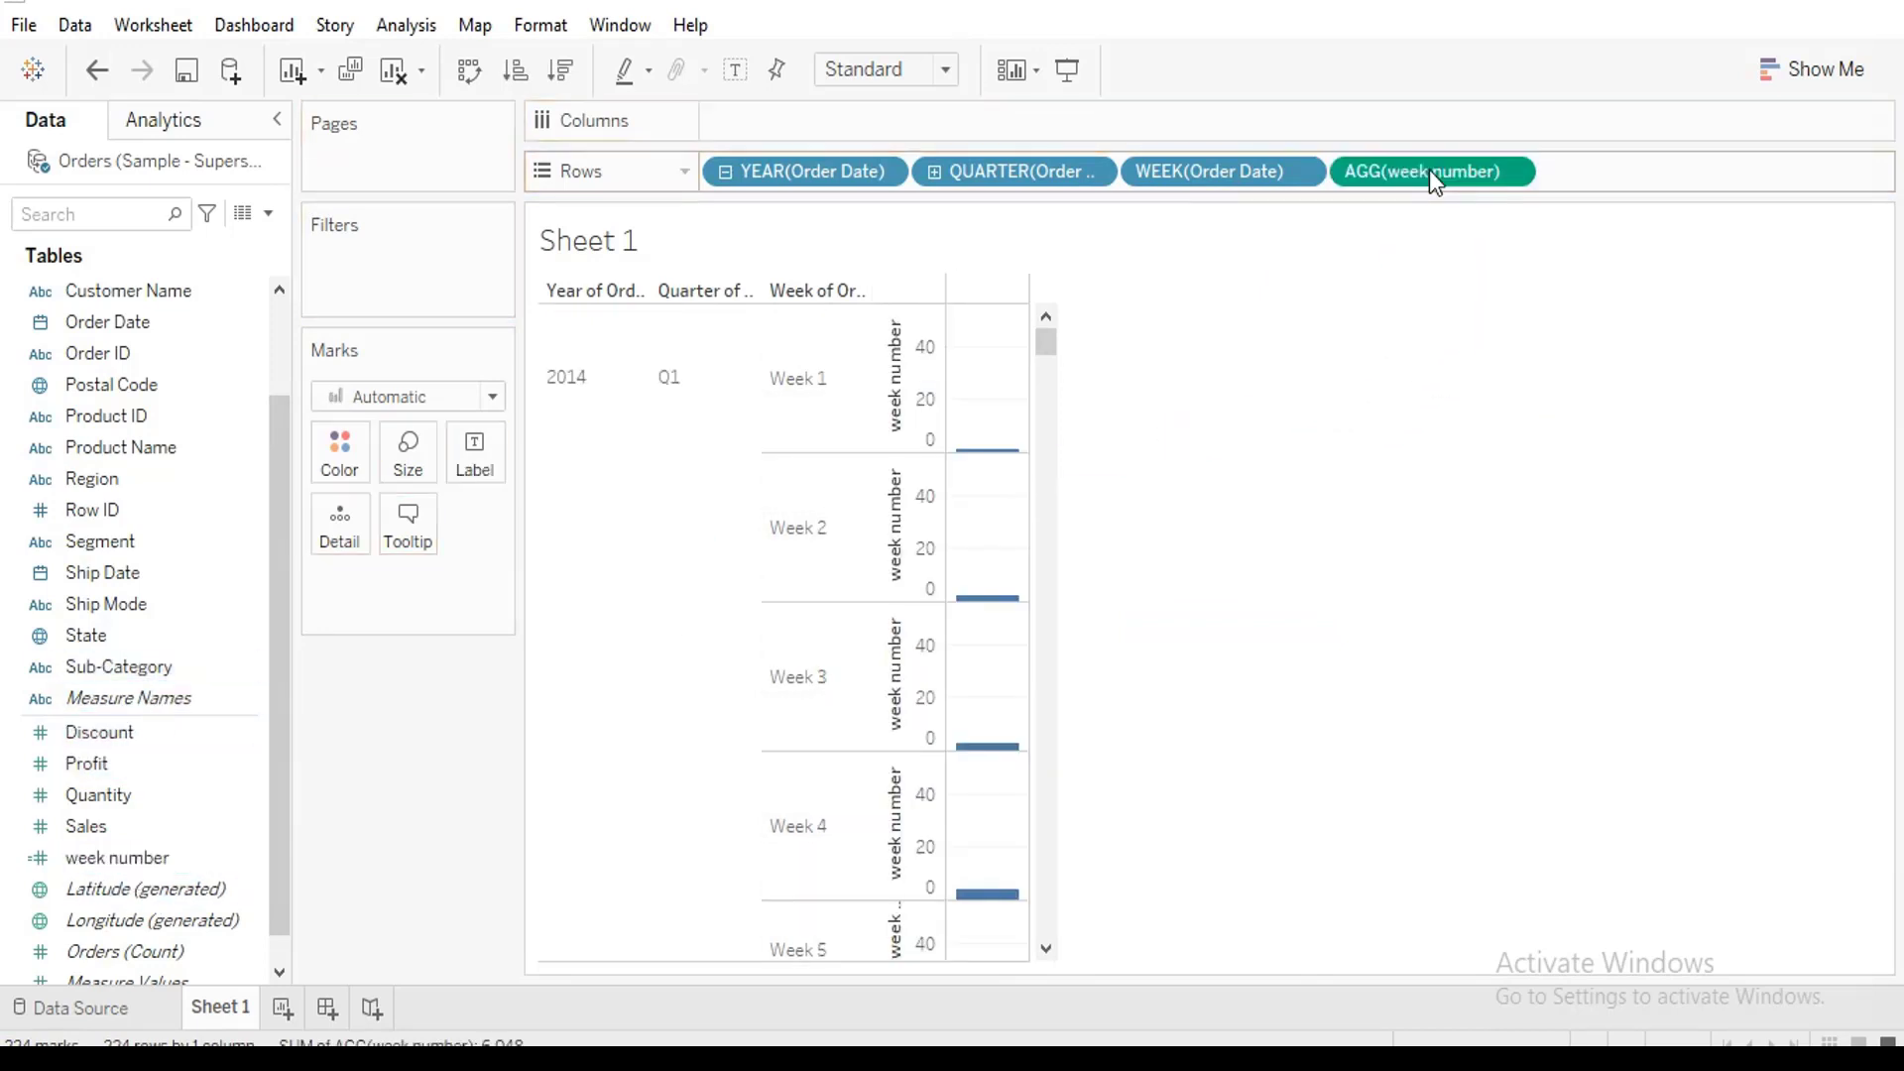
{"action": "left_click", "coordinate": [1512, 172]}
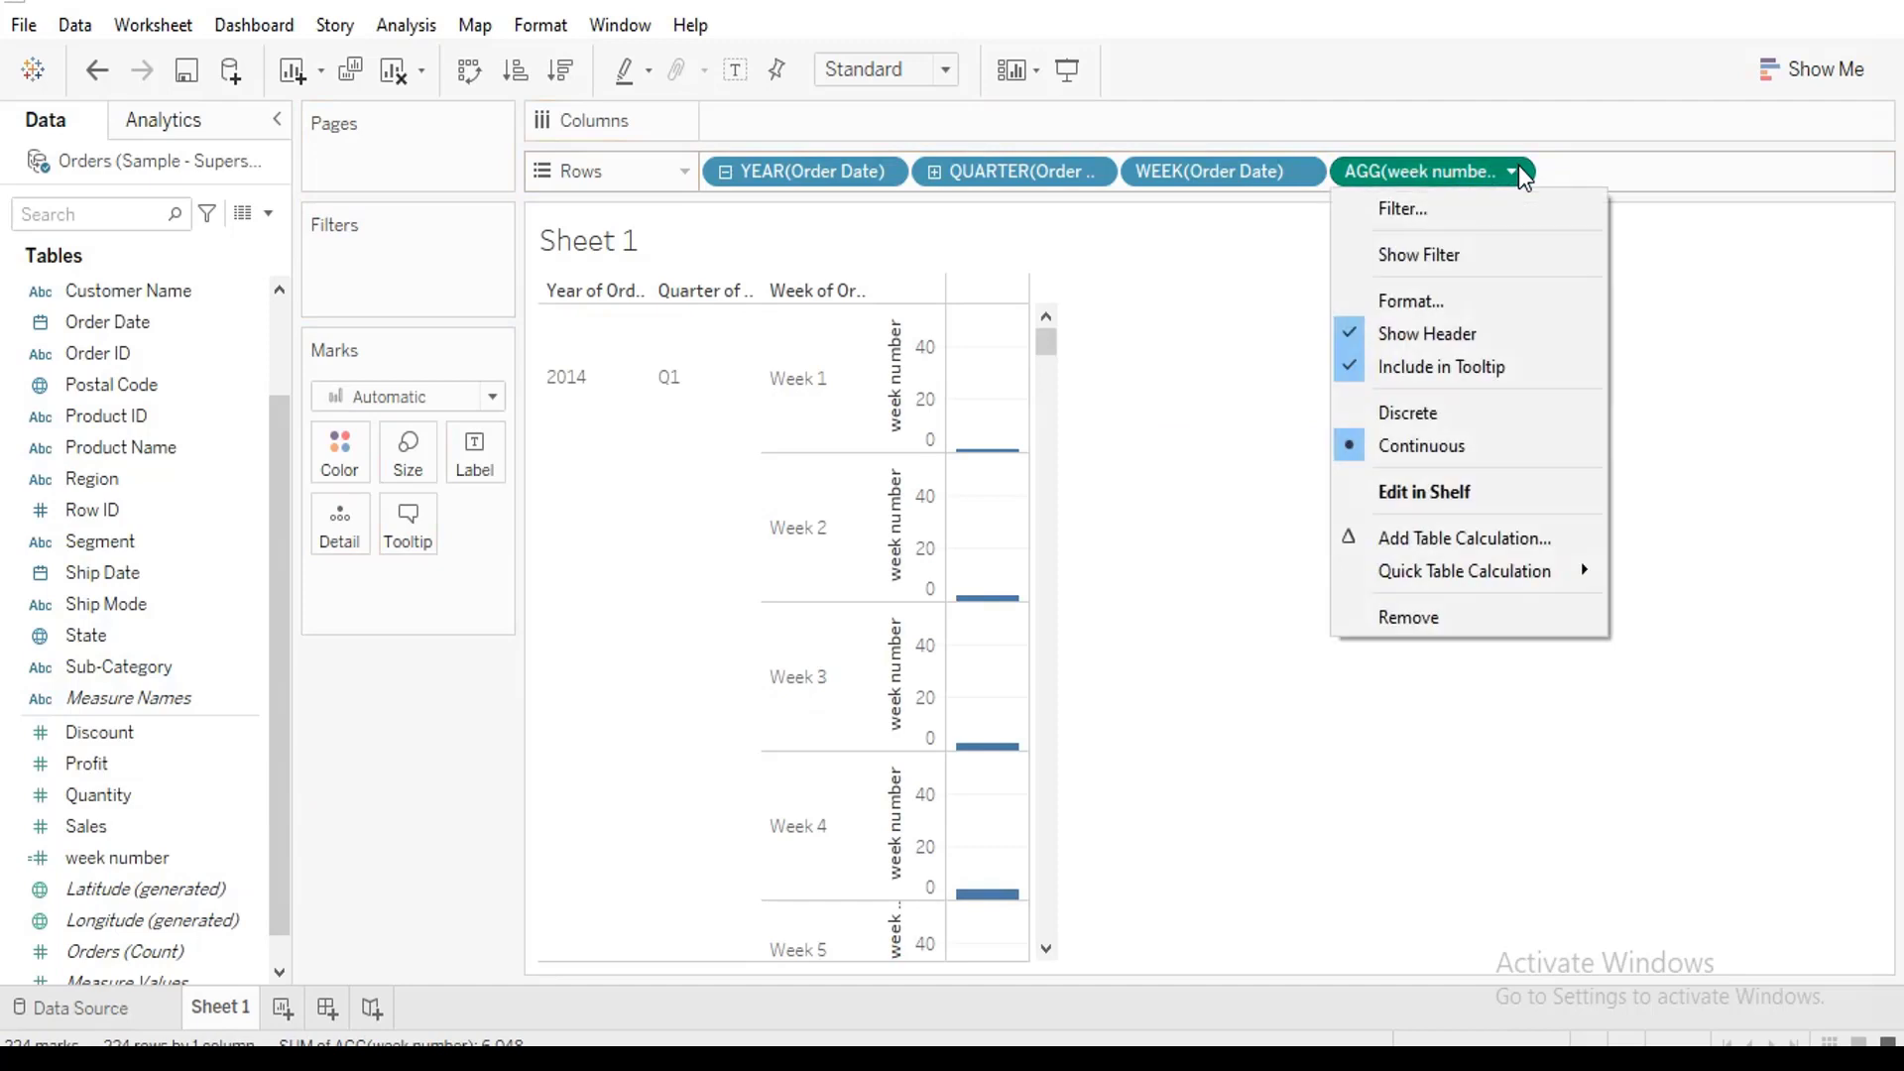
{"action": "left_click", "coordinate": [1428, 414]}
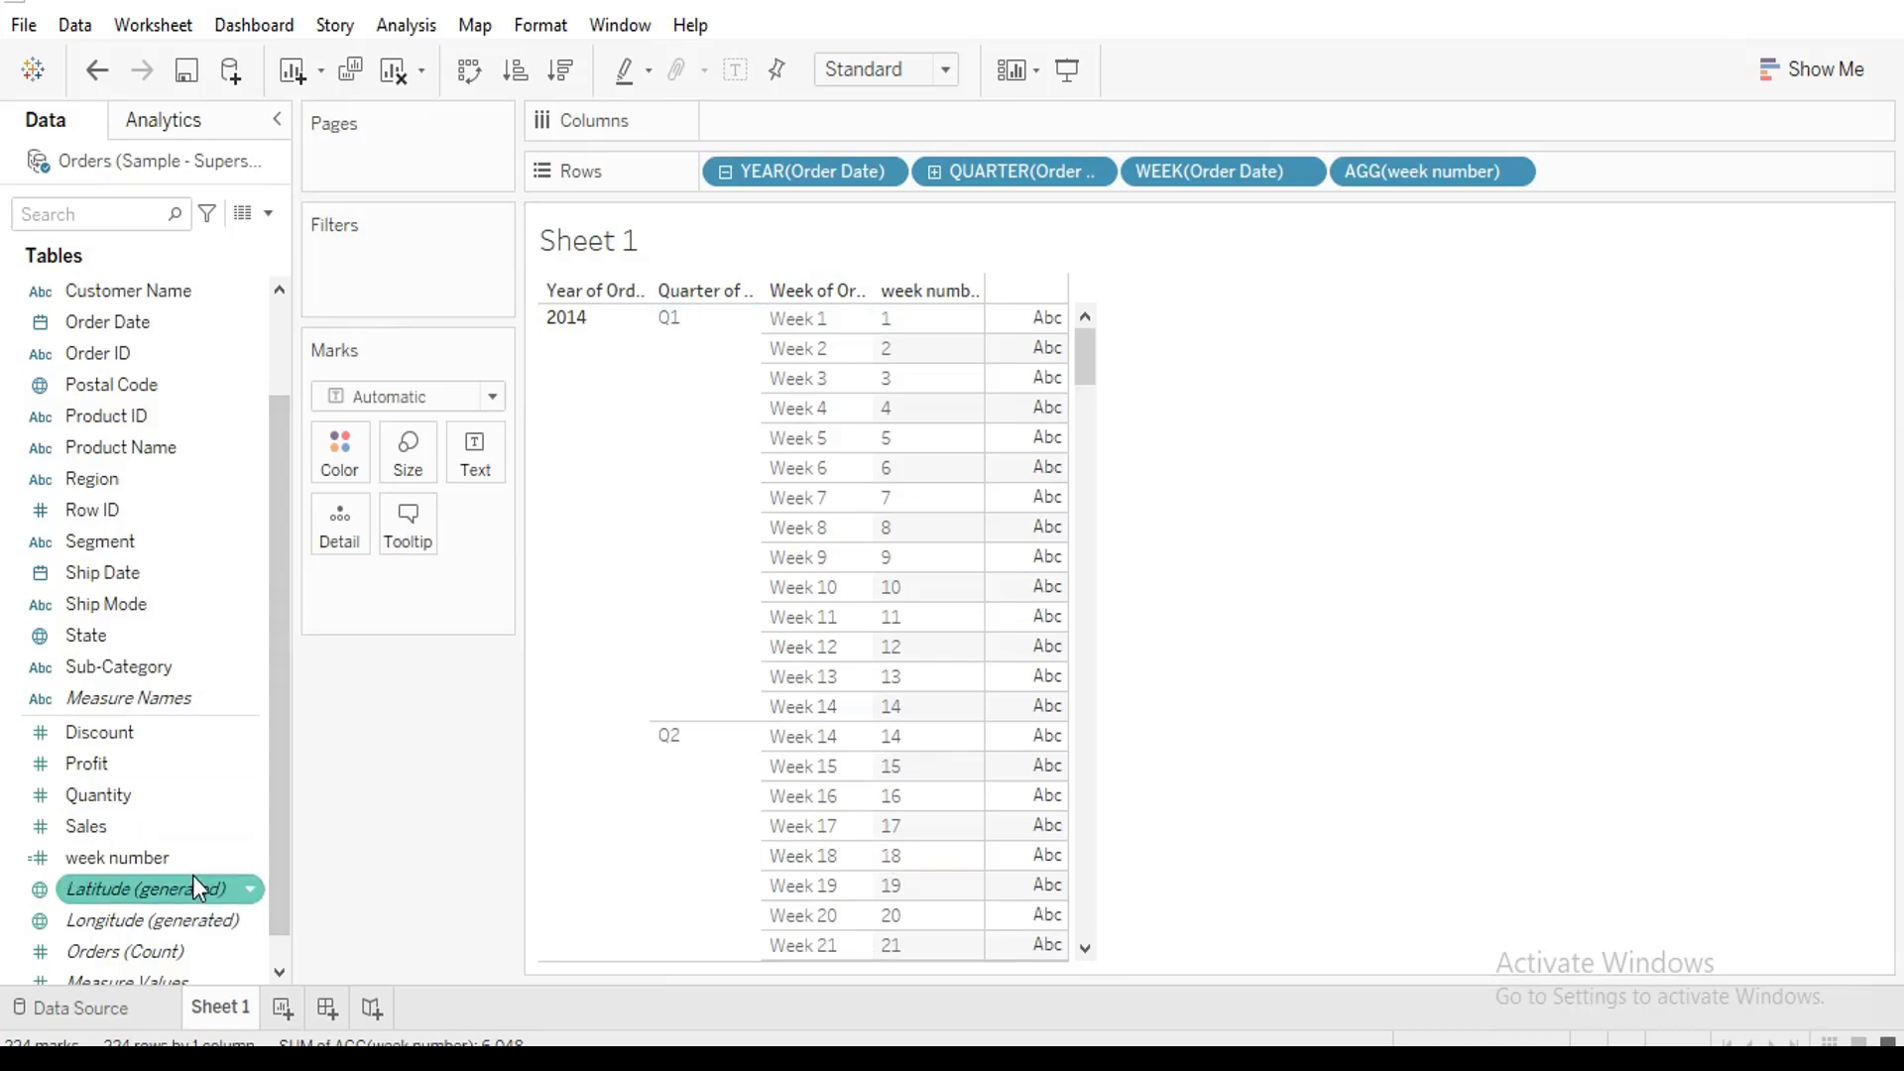
Create another calculated field named "week of Quarters"
{"action": "left_click", "coordinate": [267, 216]}
{"action": "left_click", "coordinate": [259, 245]}
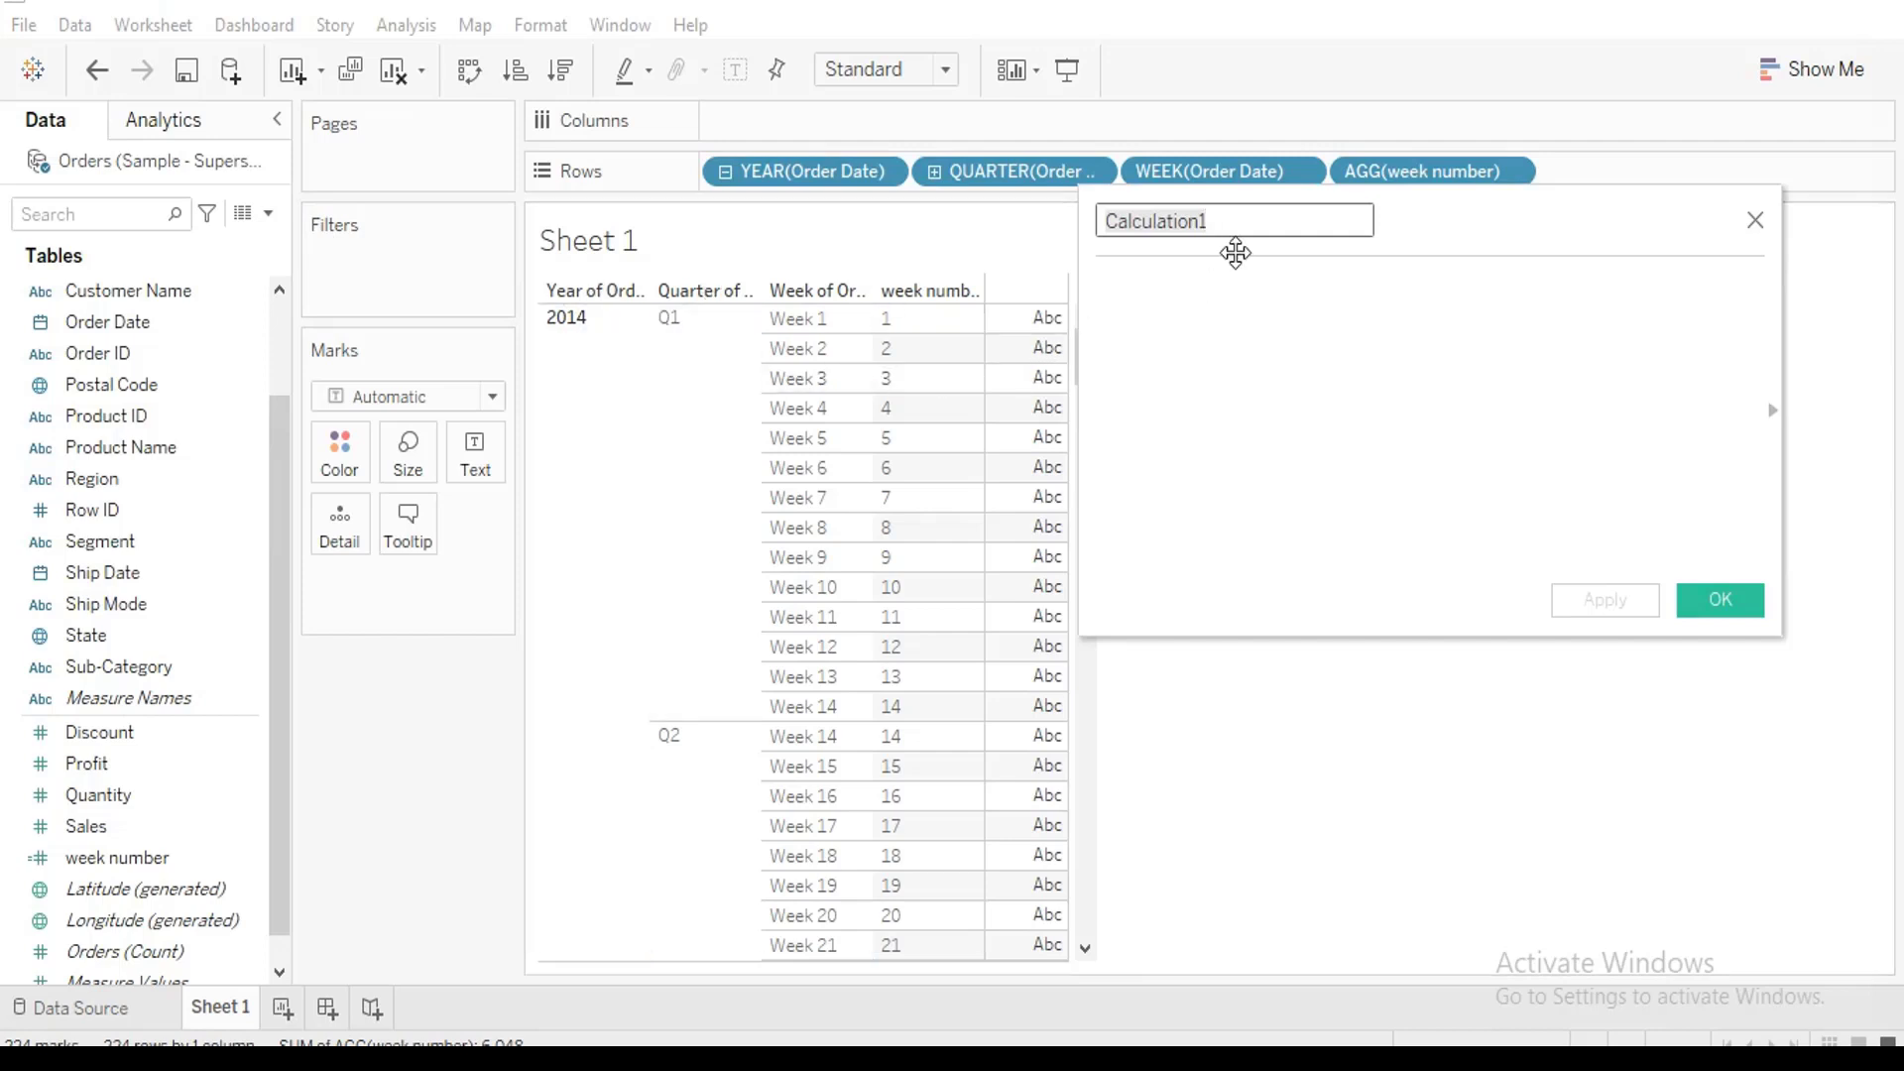
{"action": "type", "text": "week"}
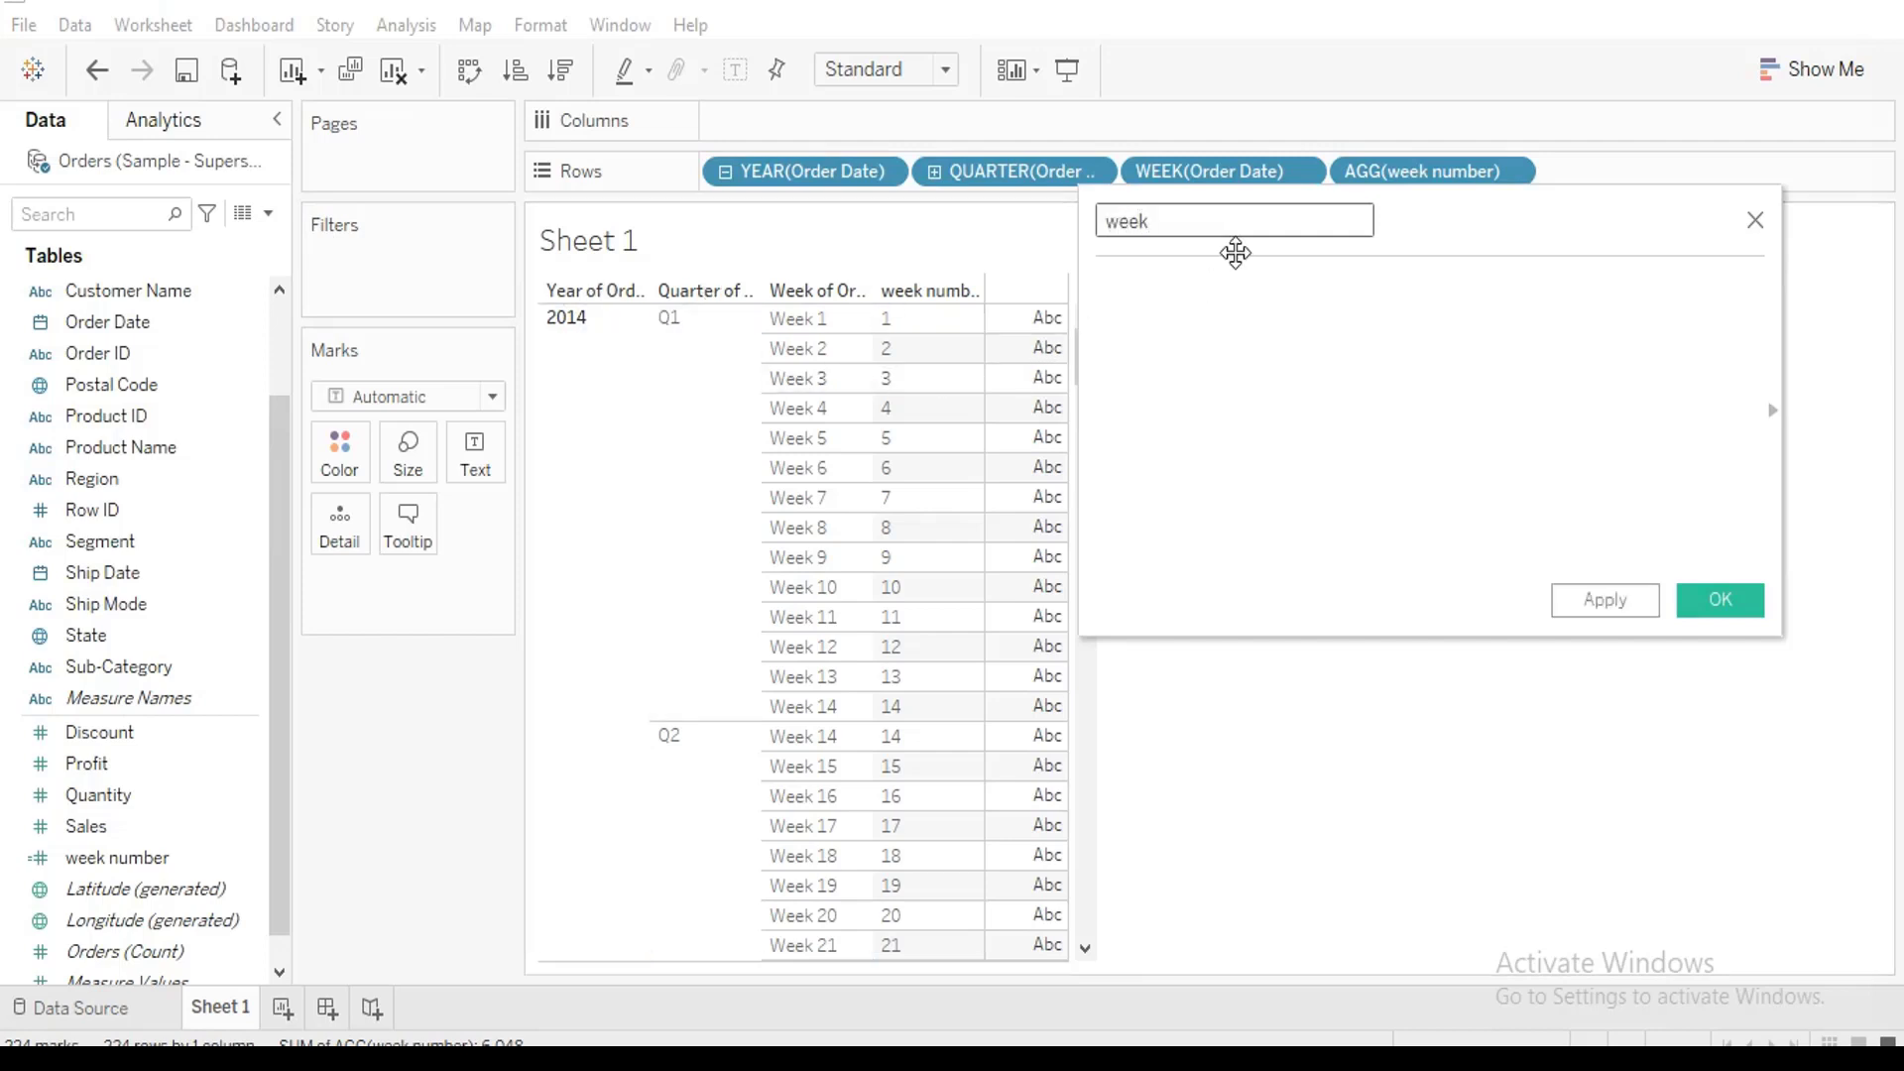
{"action": "type", "text": " co"}
{"action": "key", "text": "BackSpace"}
{"action": "type", "text": "f Quarters"}
Enter DATEPART('week',[Order Date]) as the first part of the week of Quarters formula
{"action": "left_click", "coordinate": [1210, 289]}
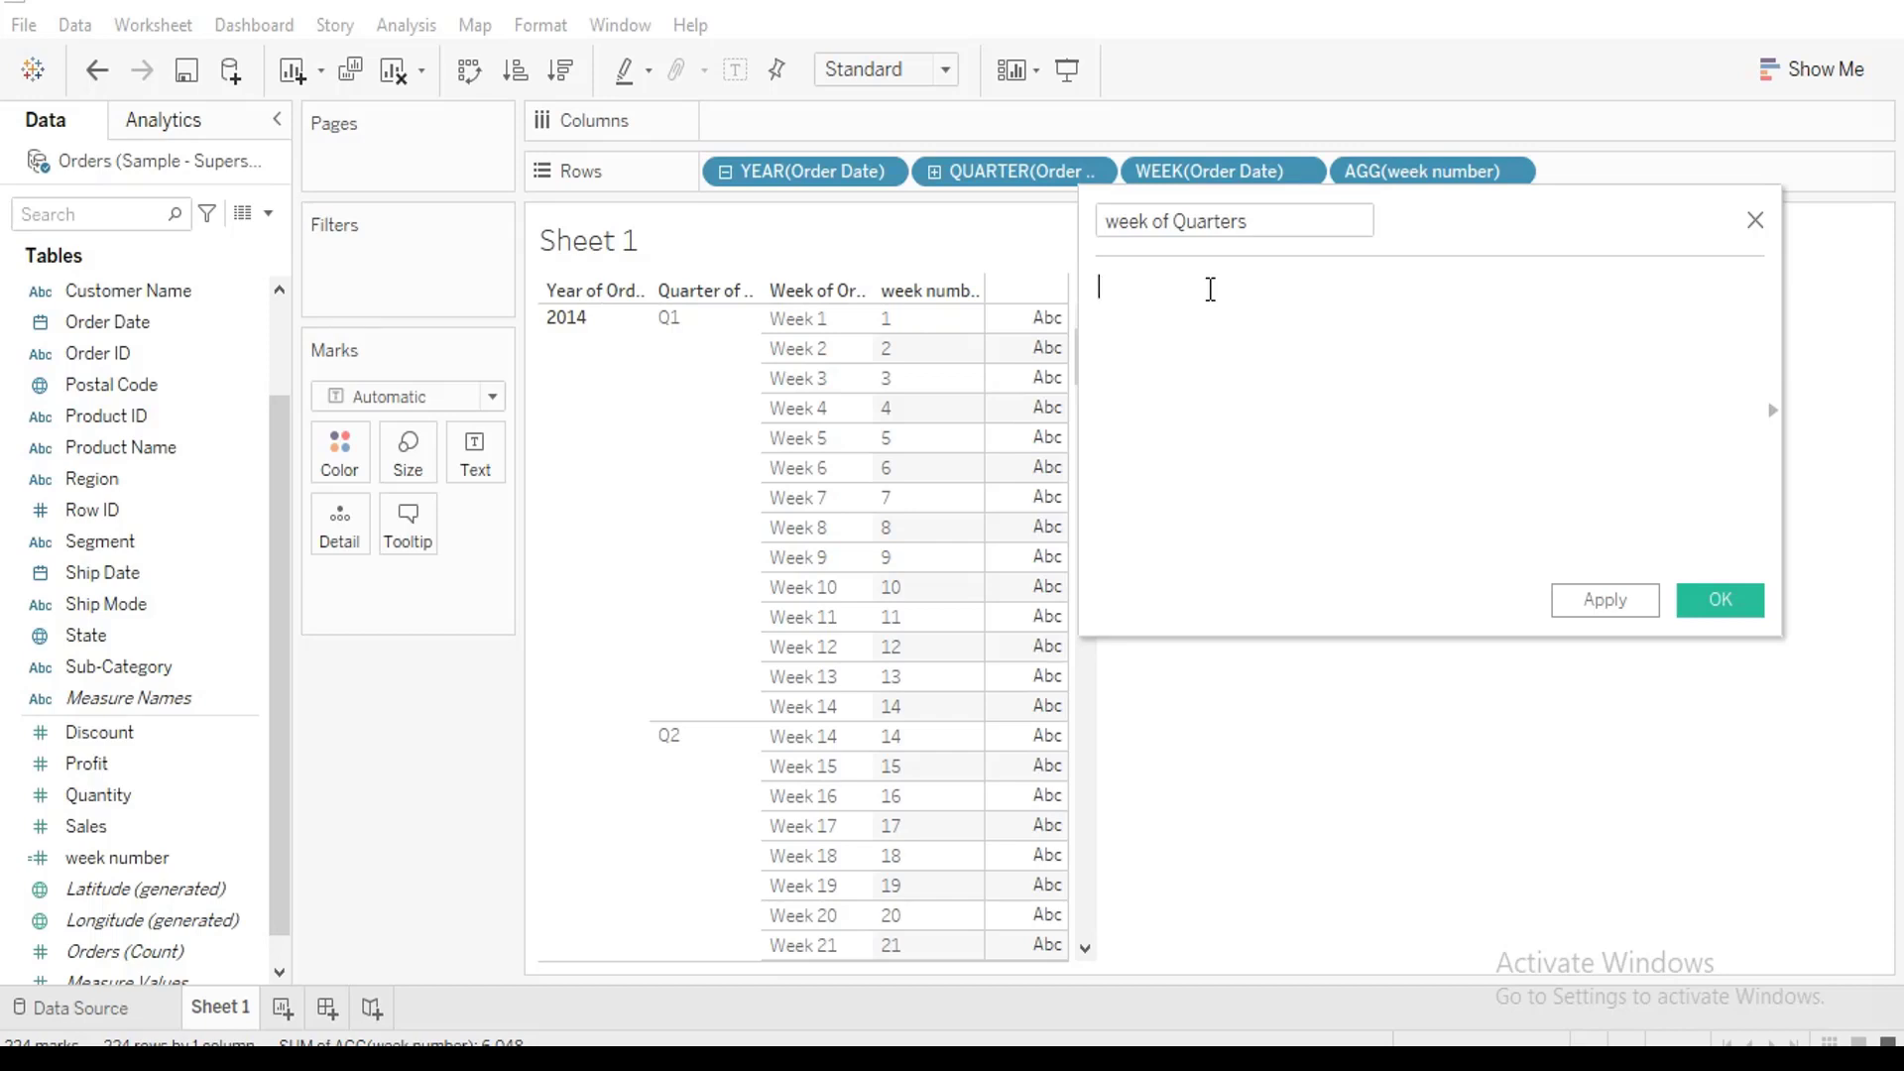
{"action": "type", "text": "D"}
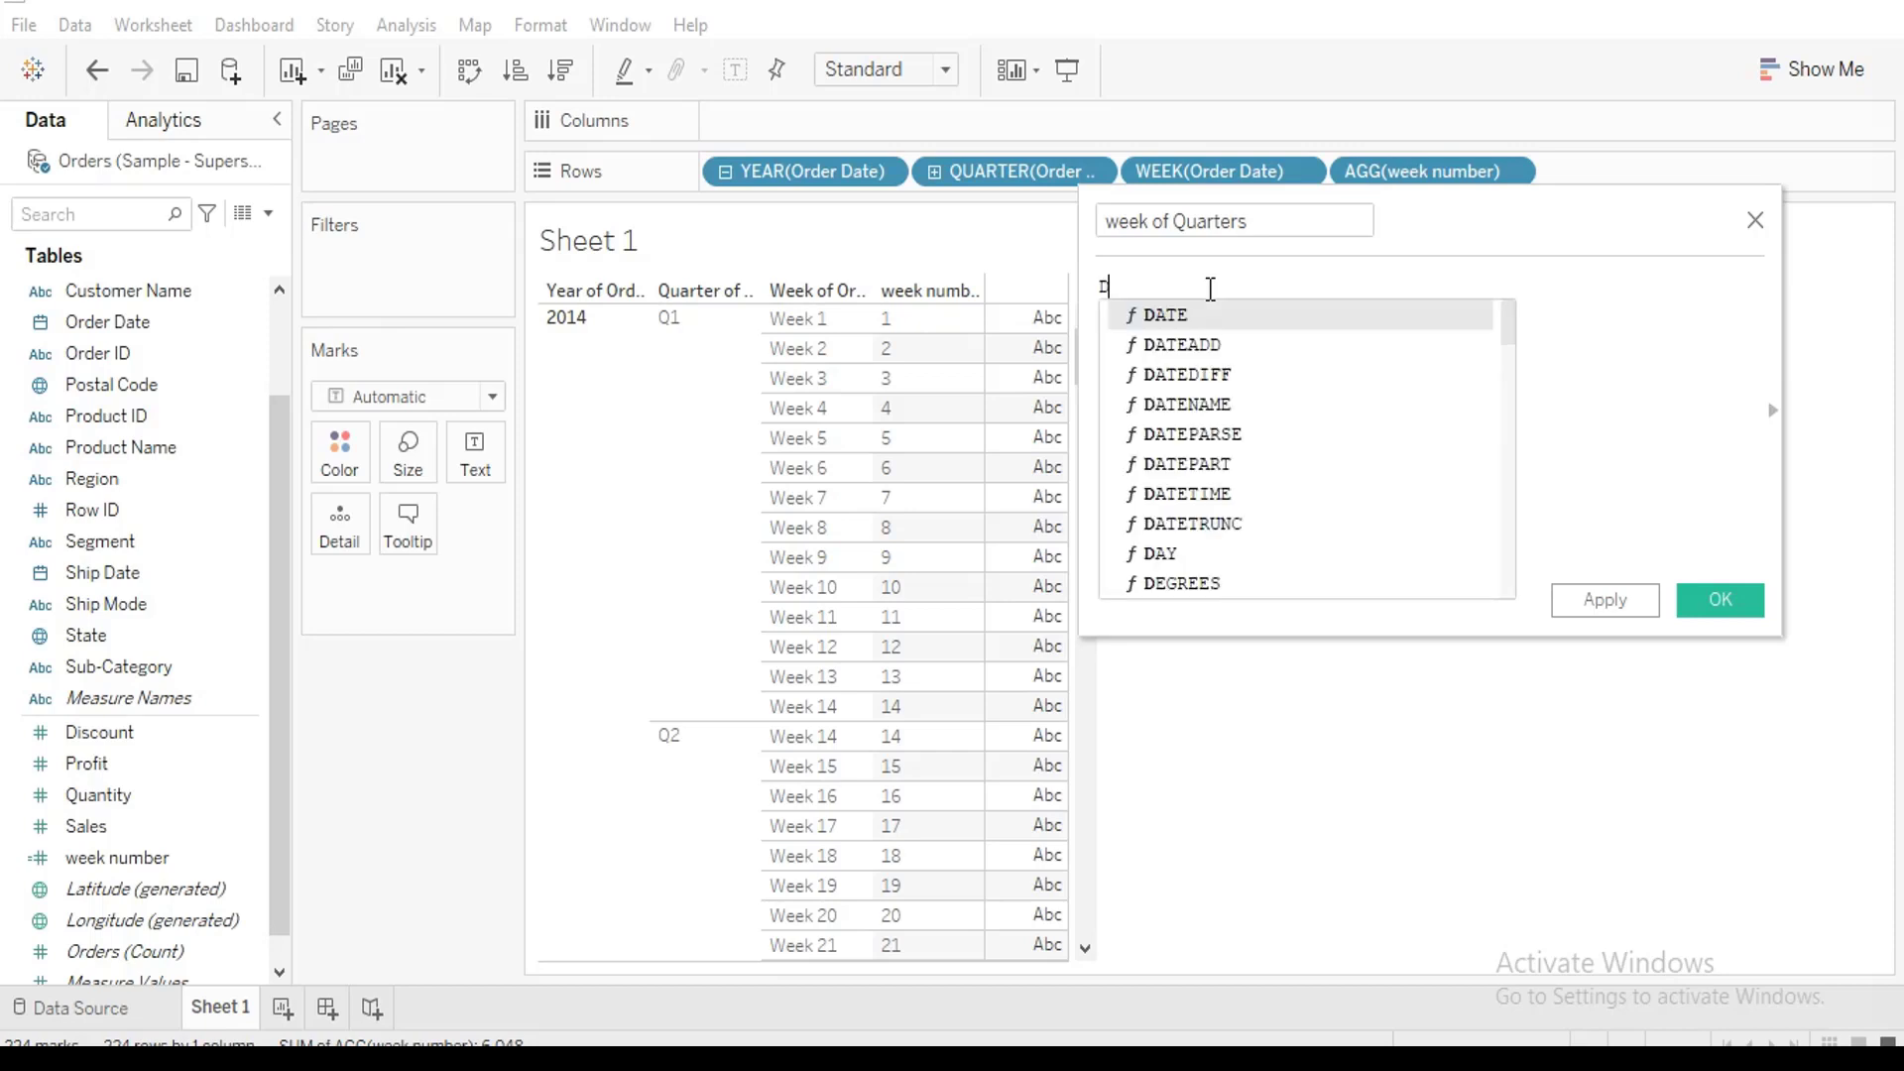
{"action": "key", "text": "Down"}
{"action": "key", "text": "Down"}
{"action": "key", "text": "Down"}
{"action": "key", "text": "Down"}
{"action": "key", "text": "Down"}
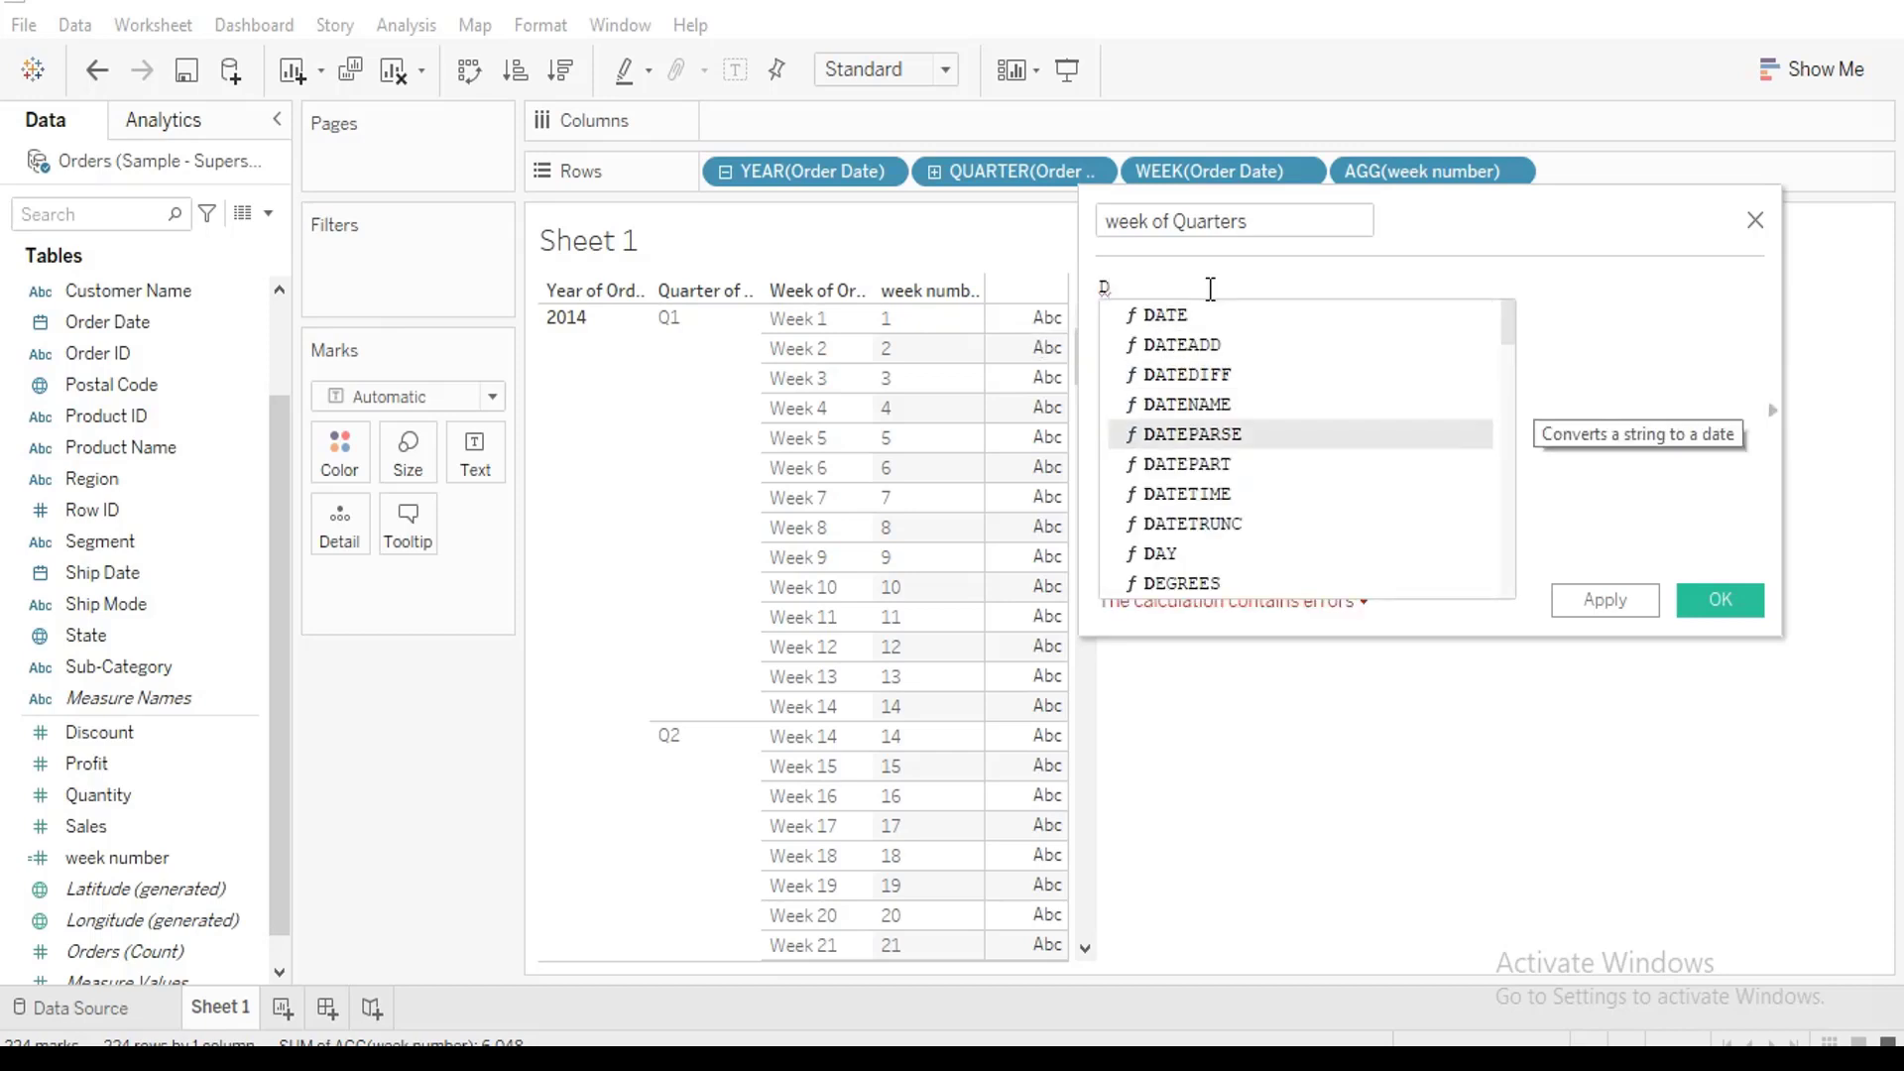
{"action": "key", "text": "Return"}
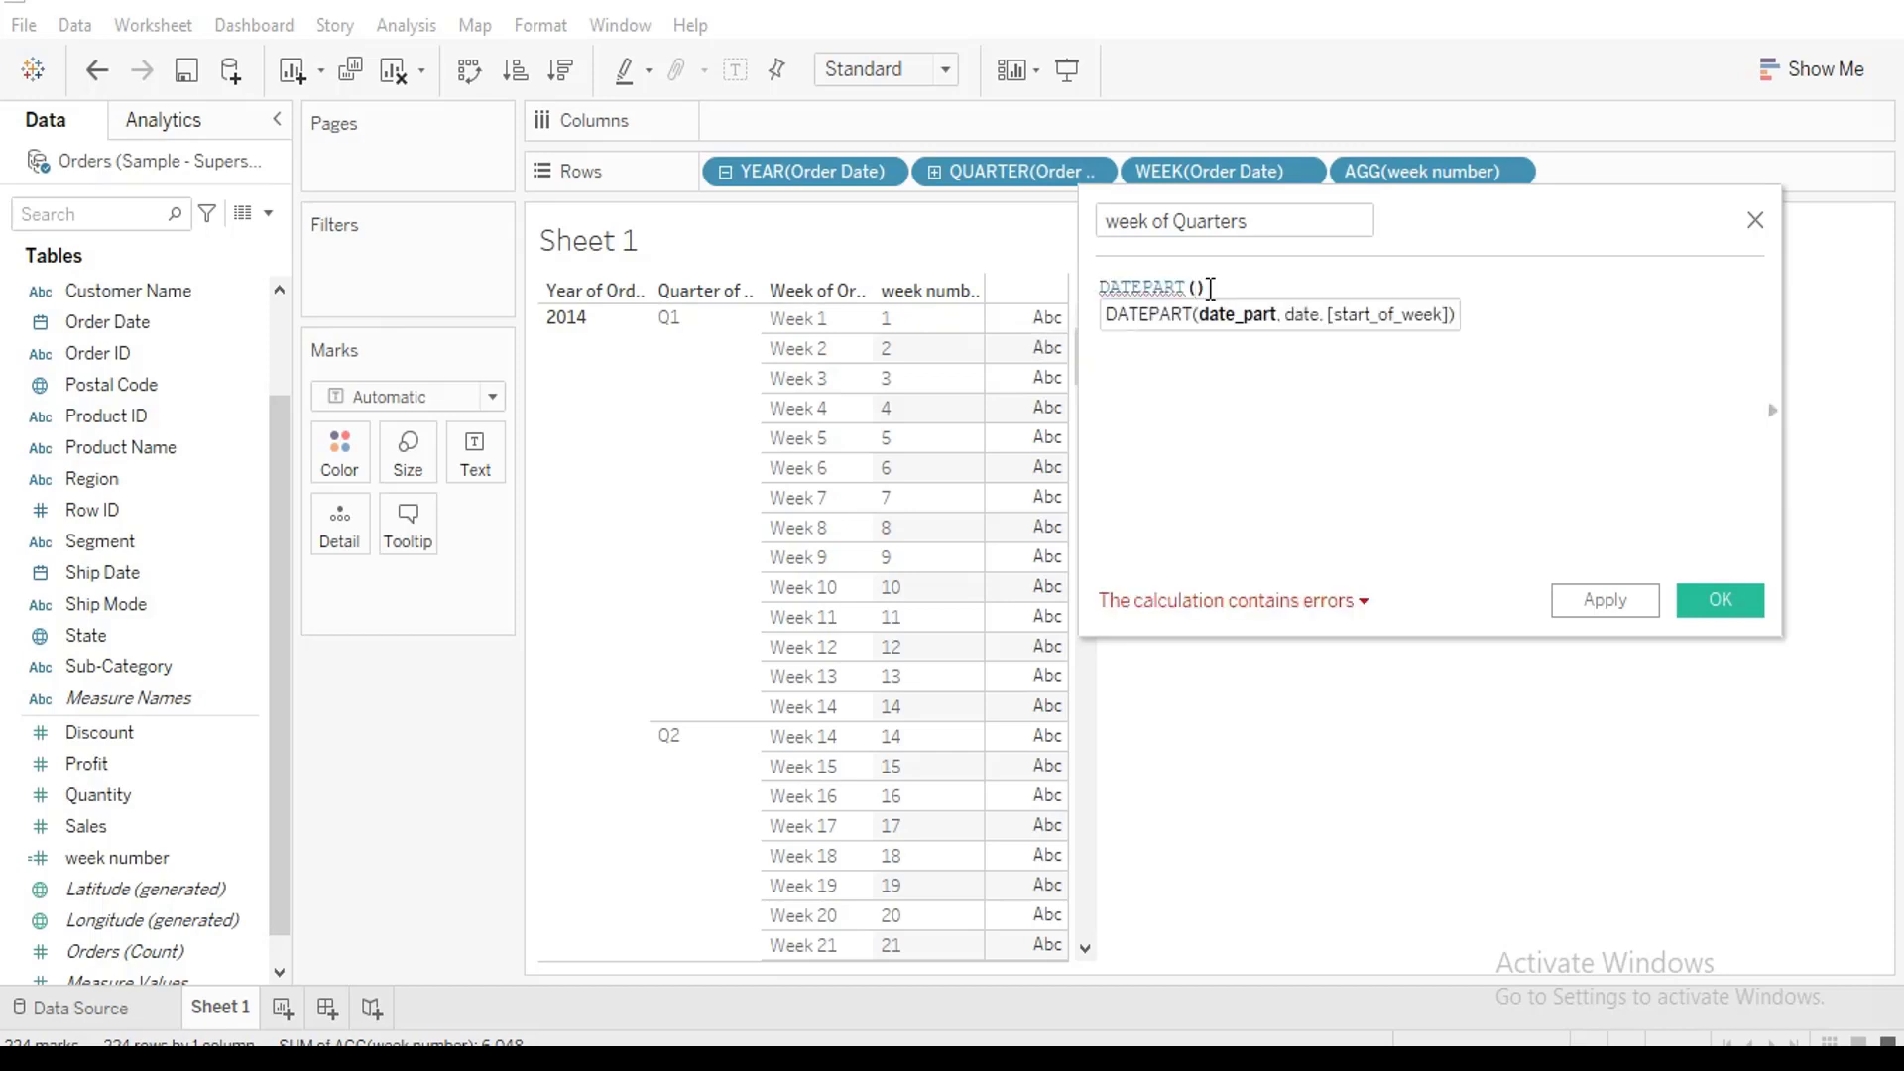
{"action": "type", "text": "'week'"}
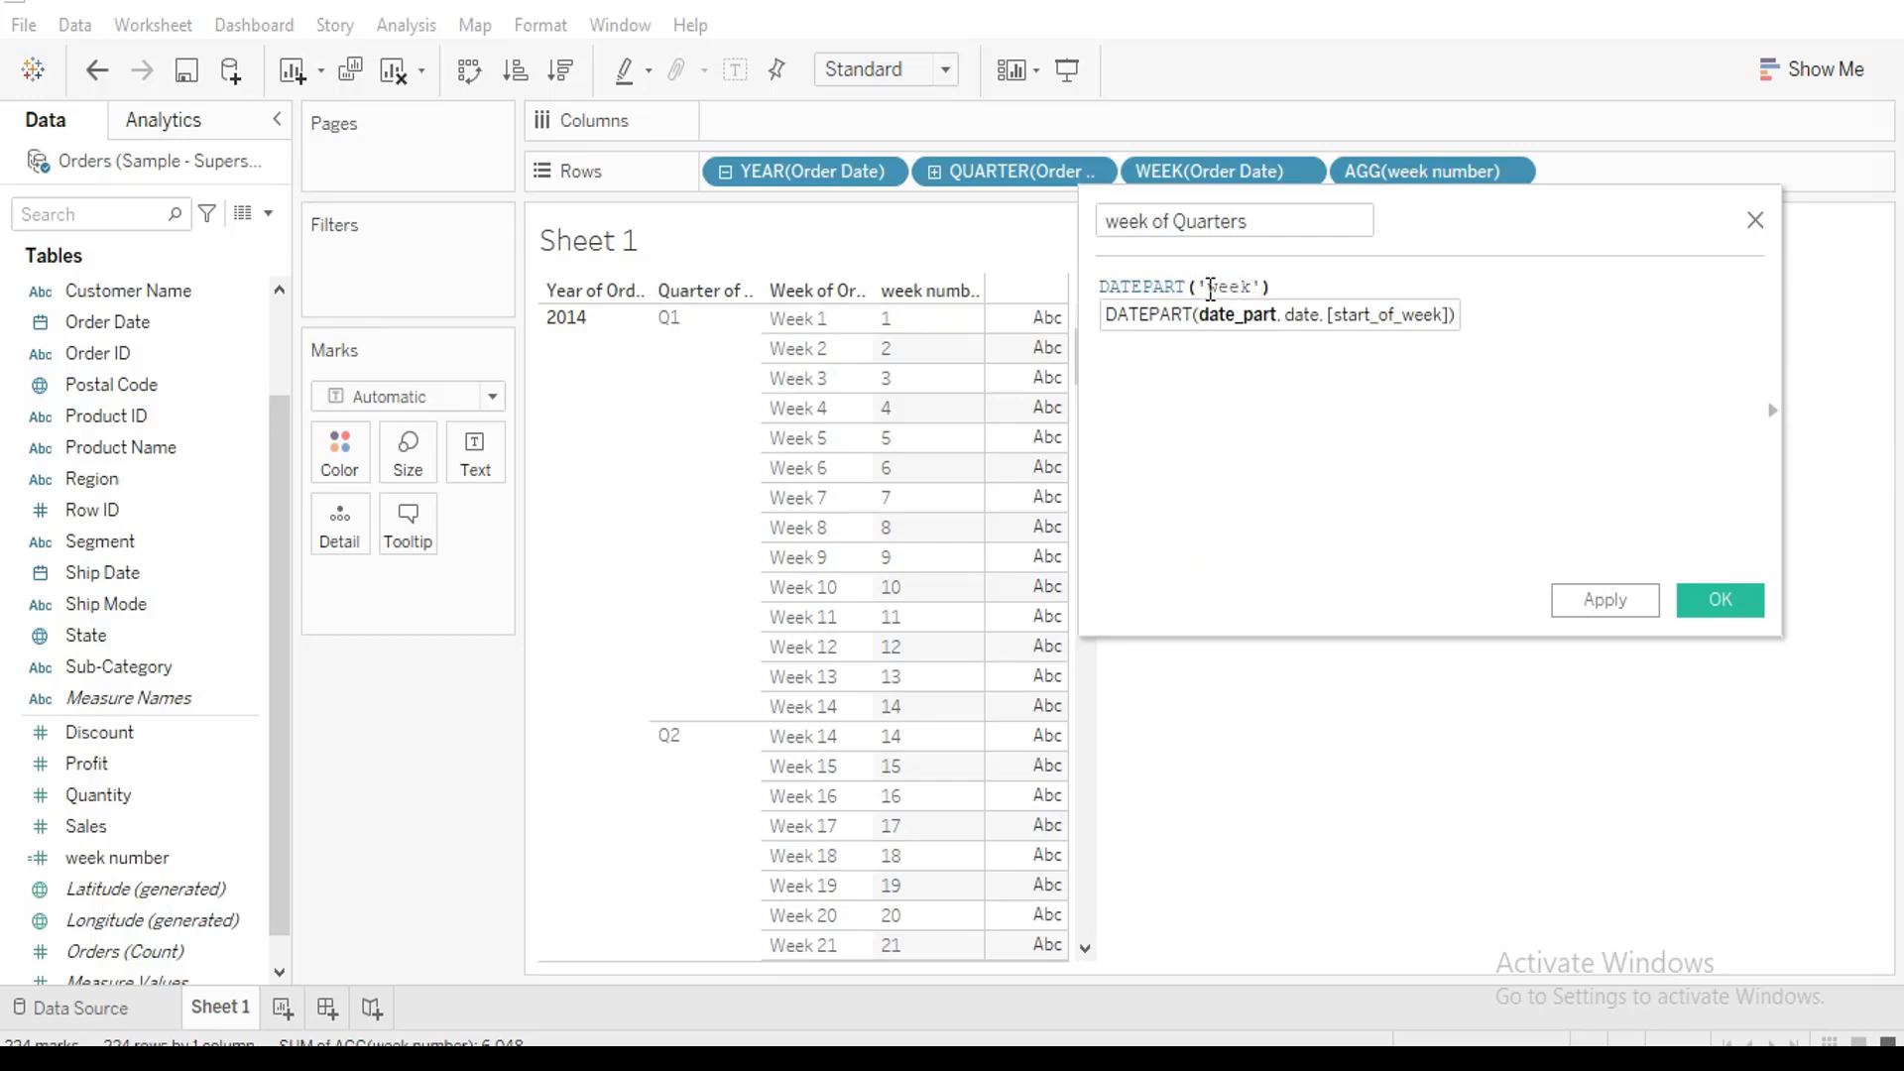
{"action": "type", "text": ","}
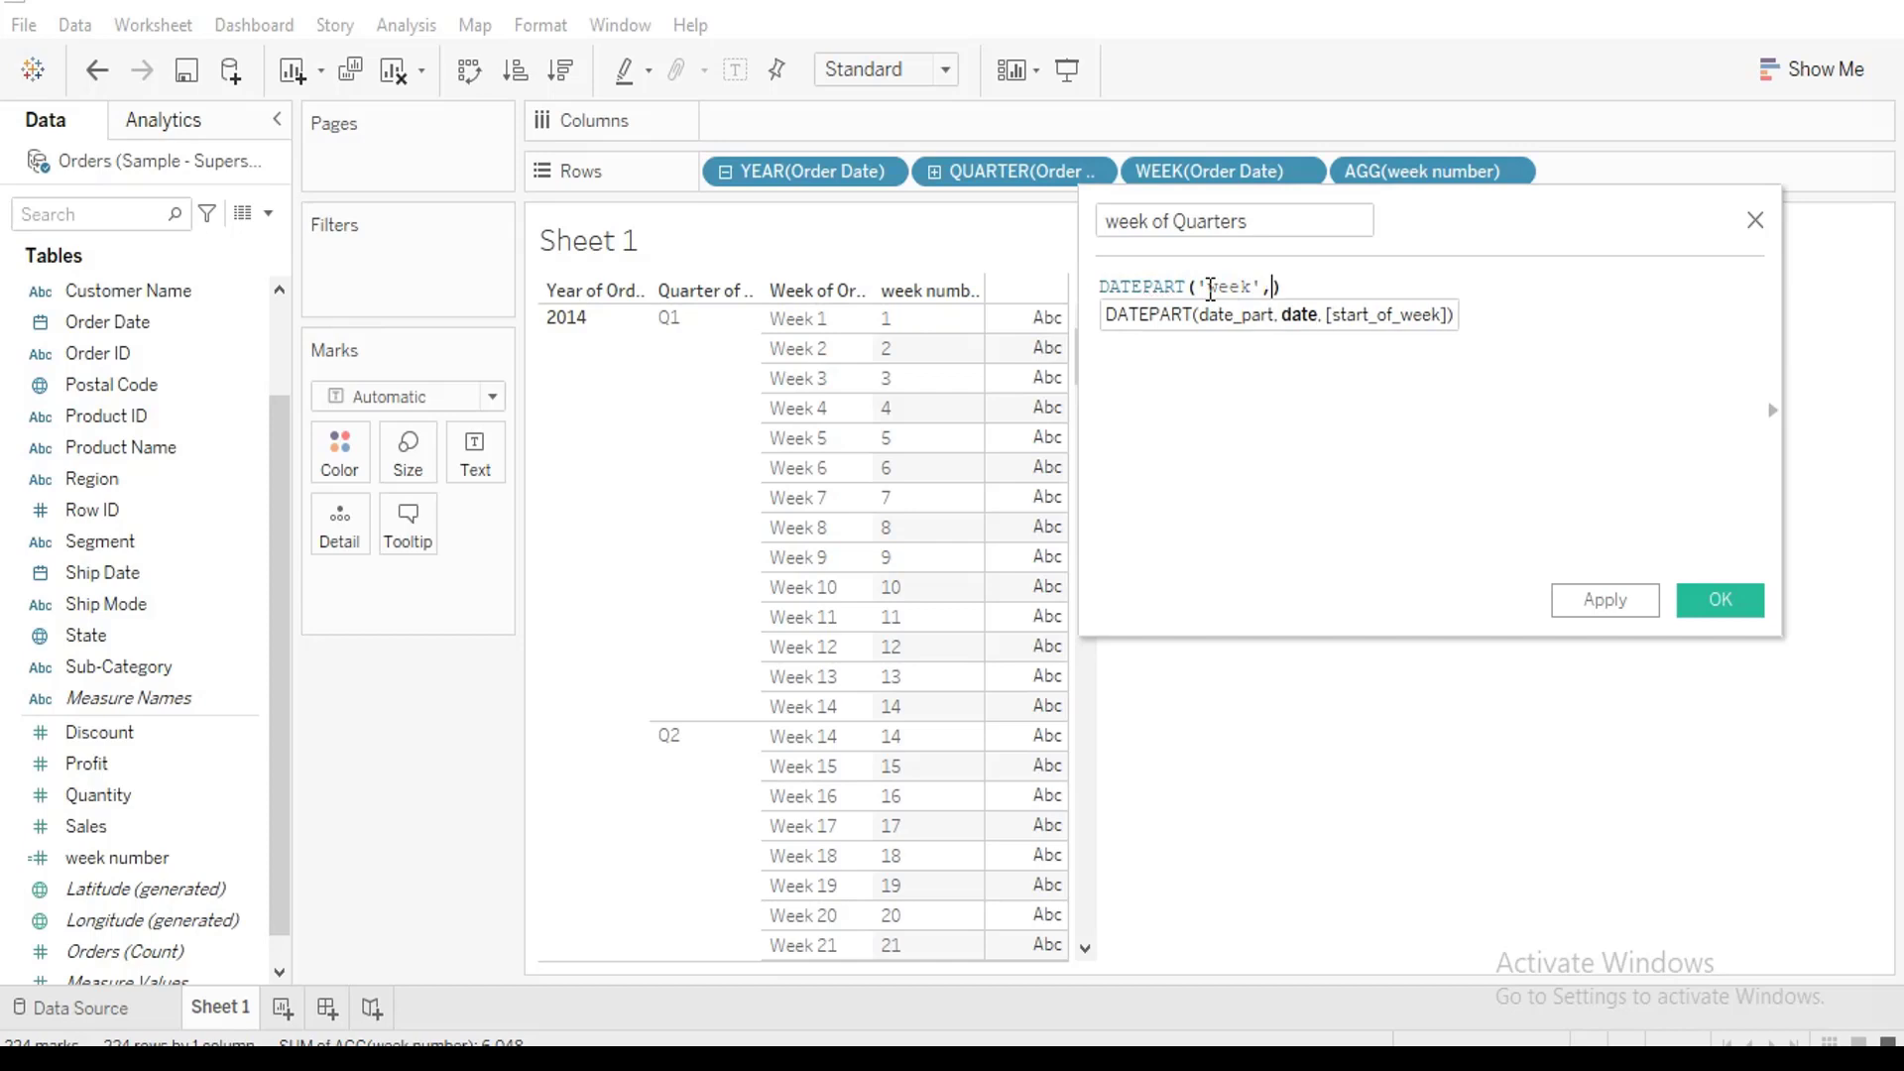
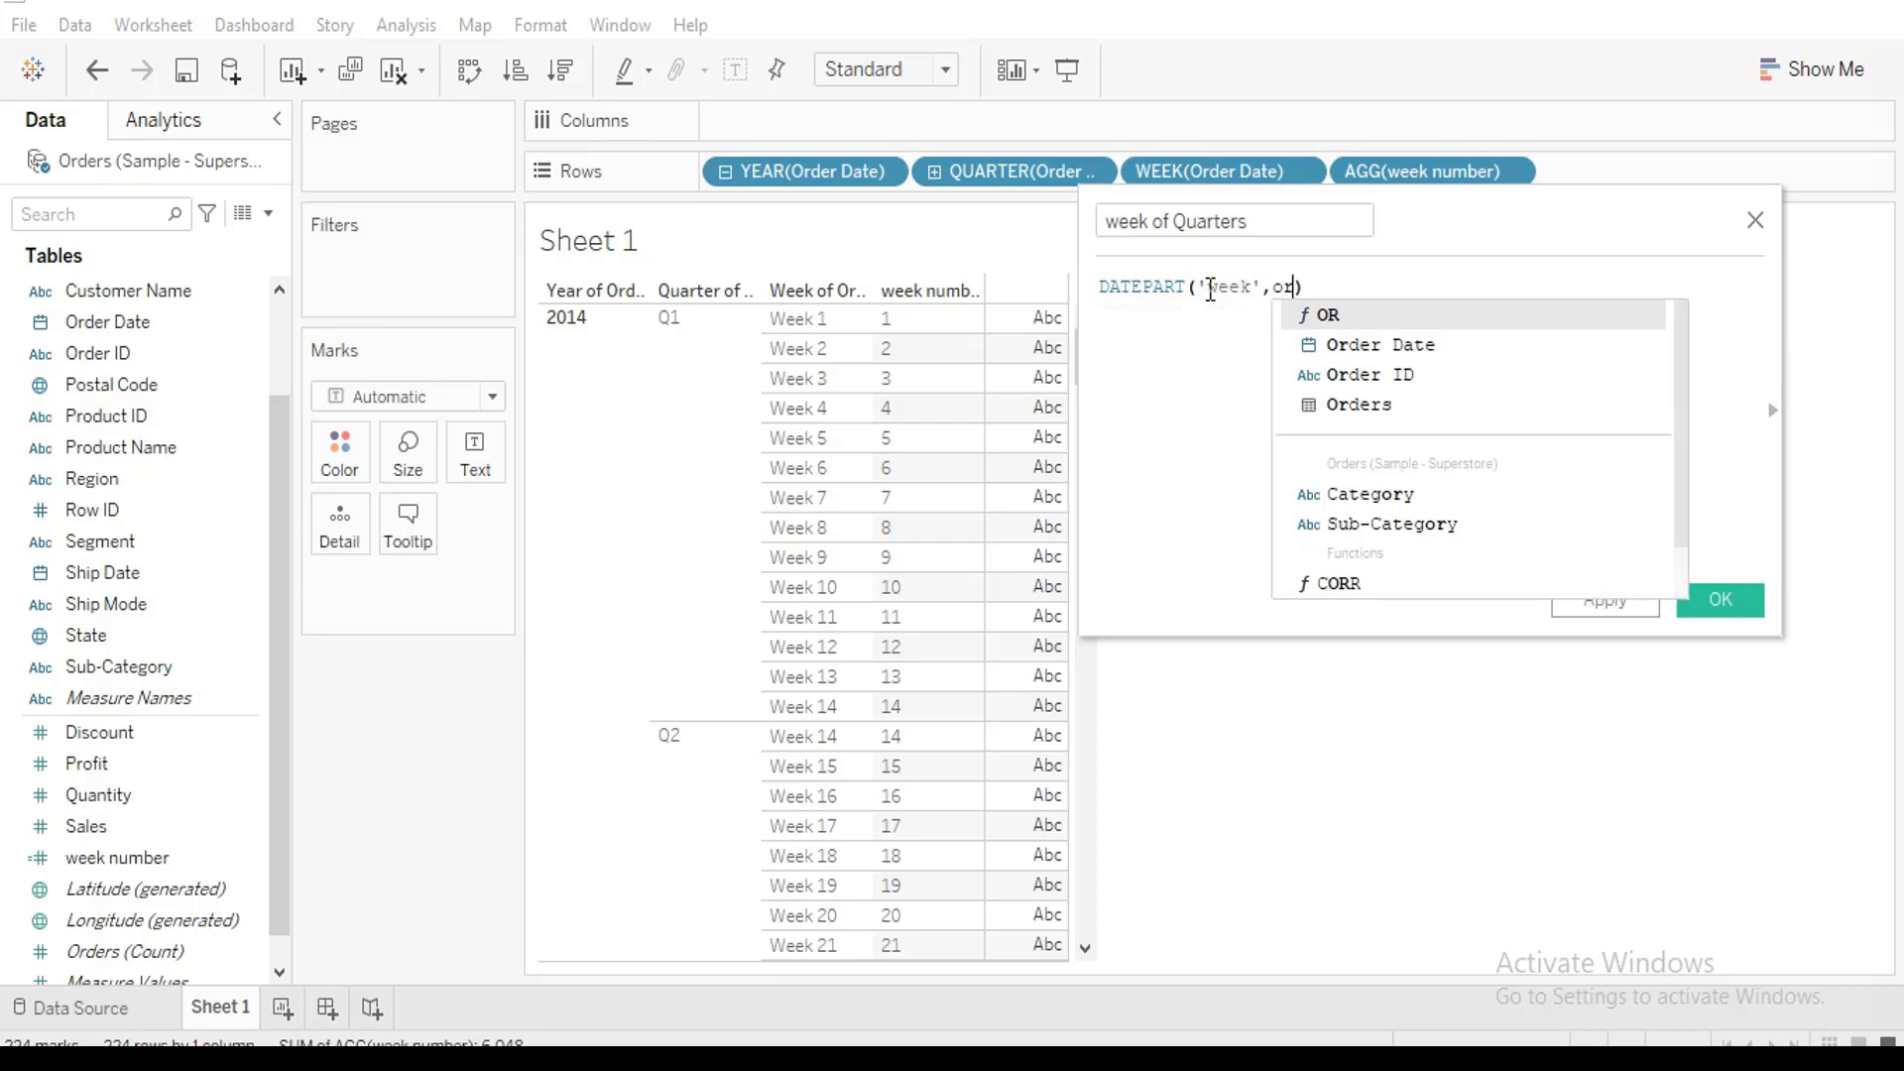
{"action": "key", "text": "Down"}
{"action": "key", "text": "Return"}
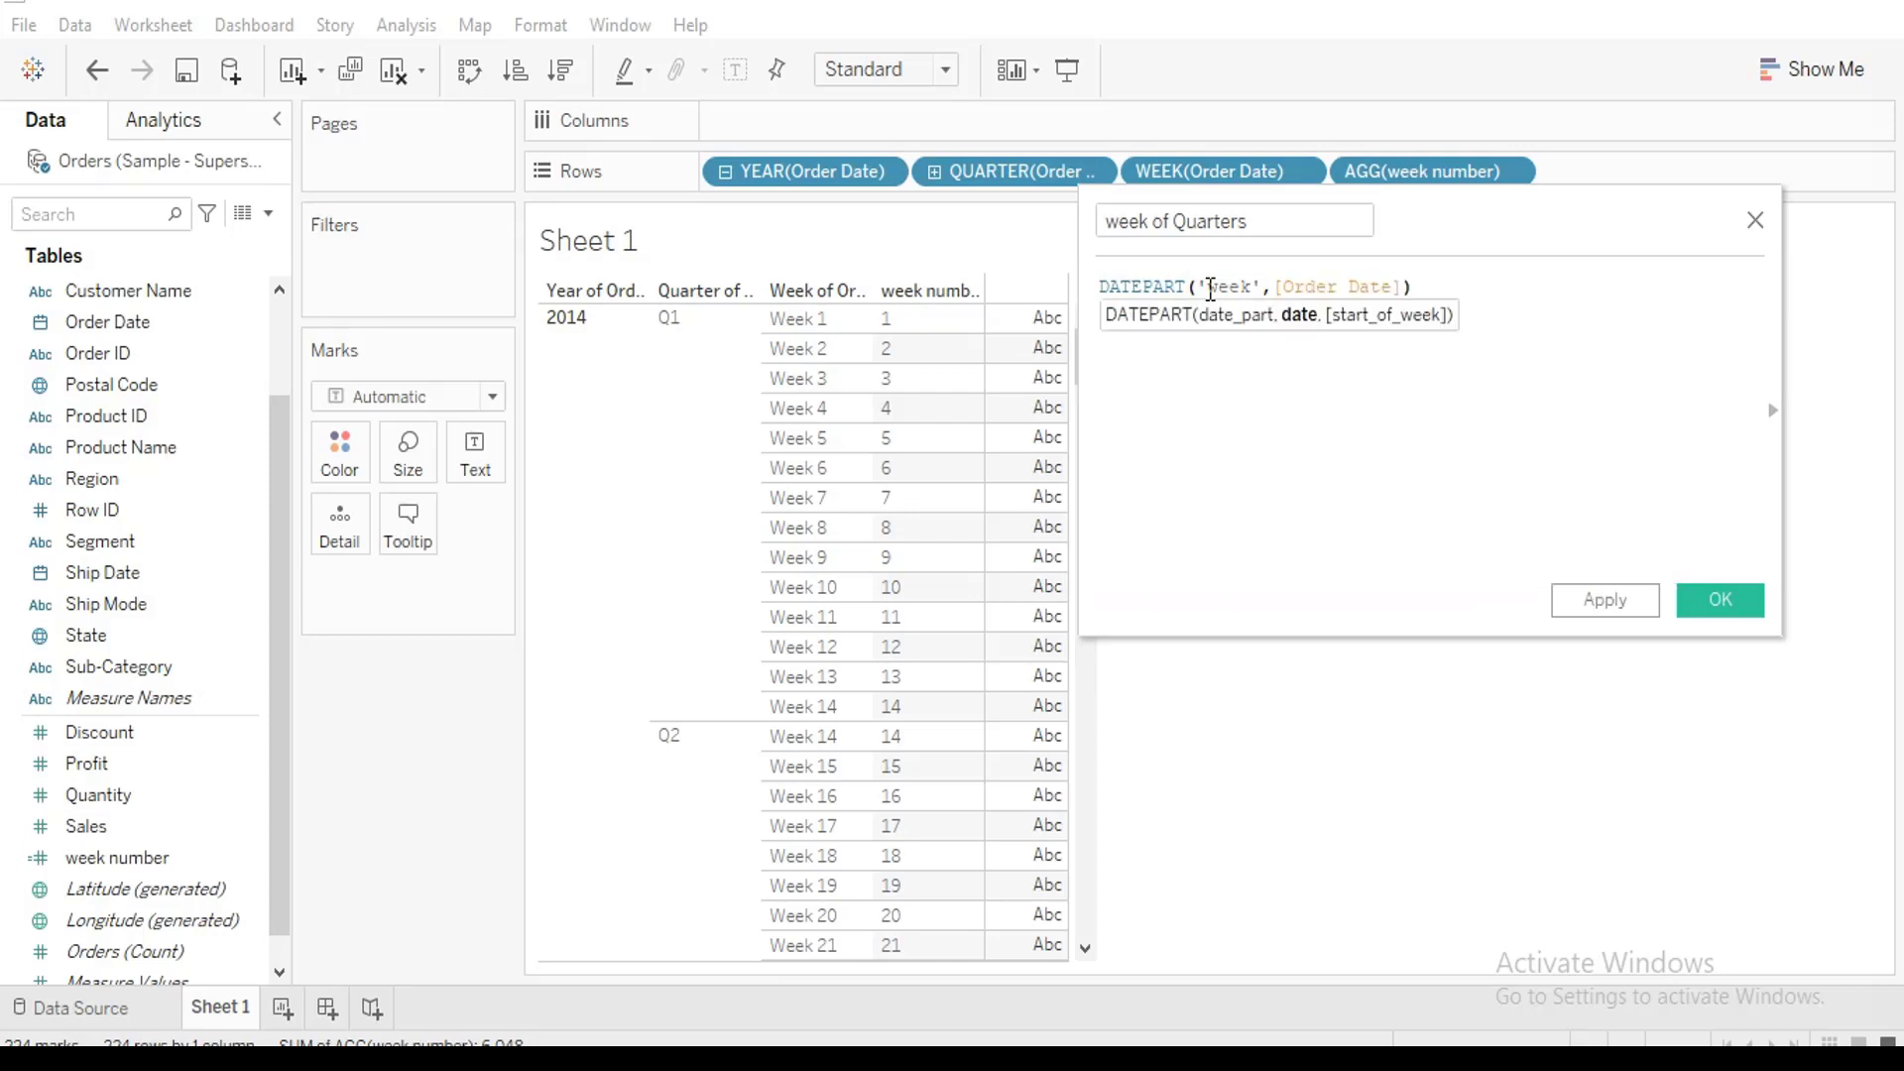
{"action": "type", "text": ")"}
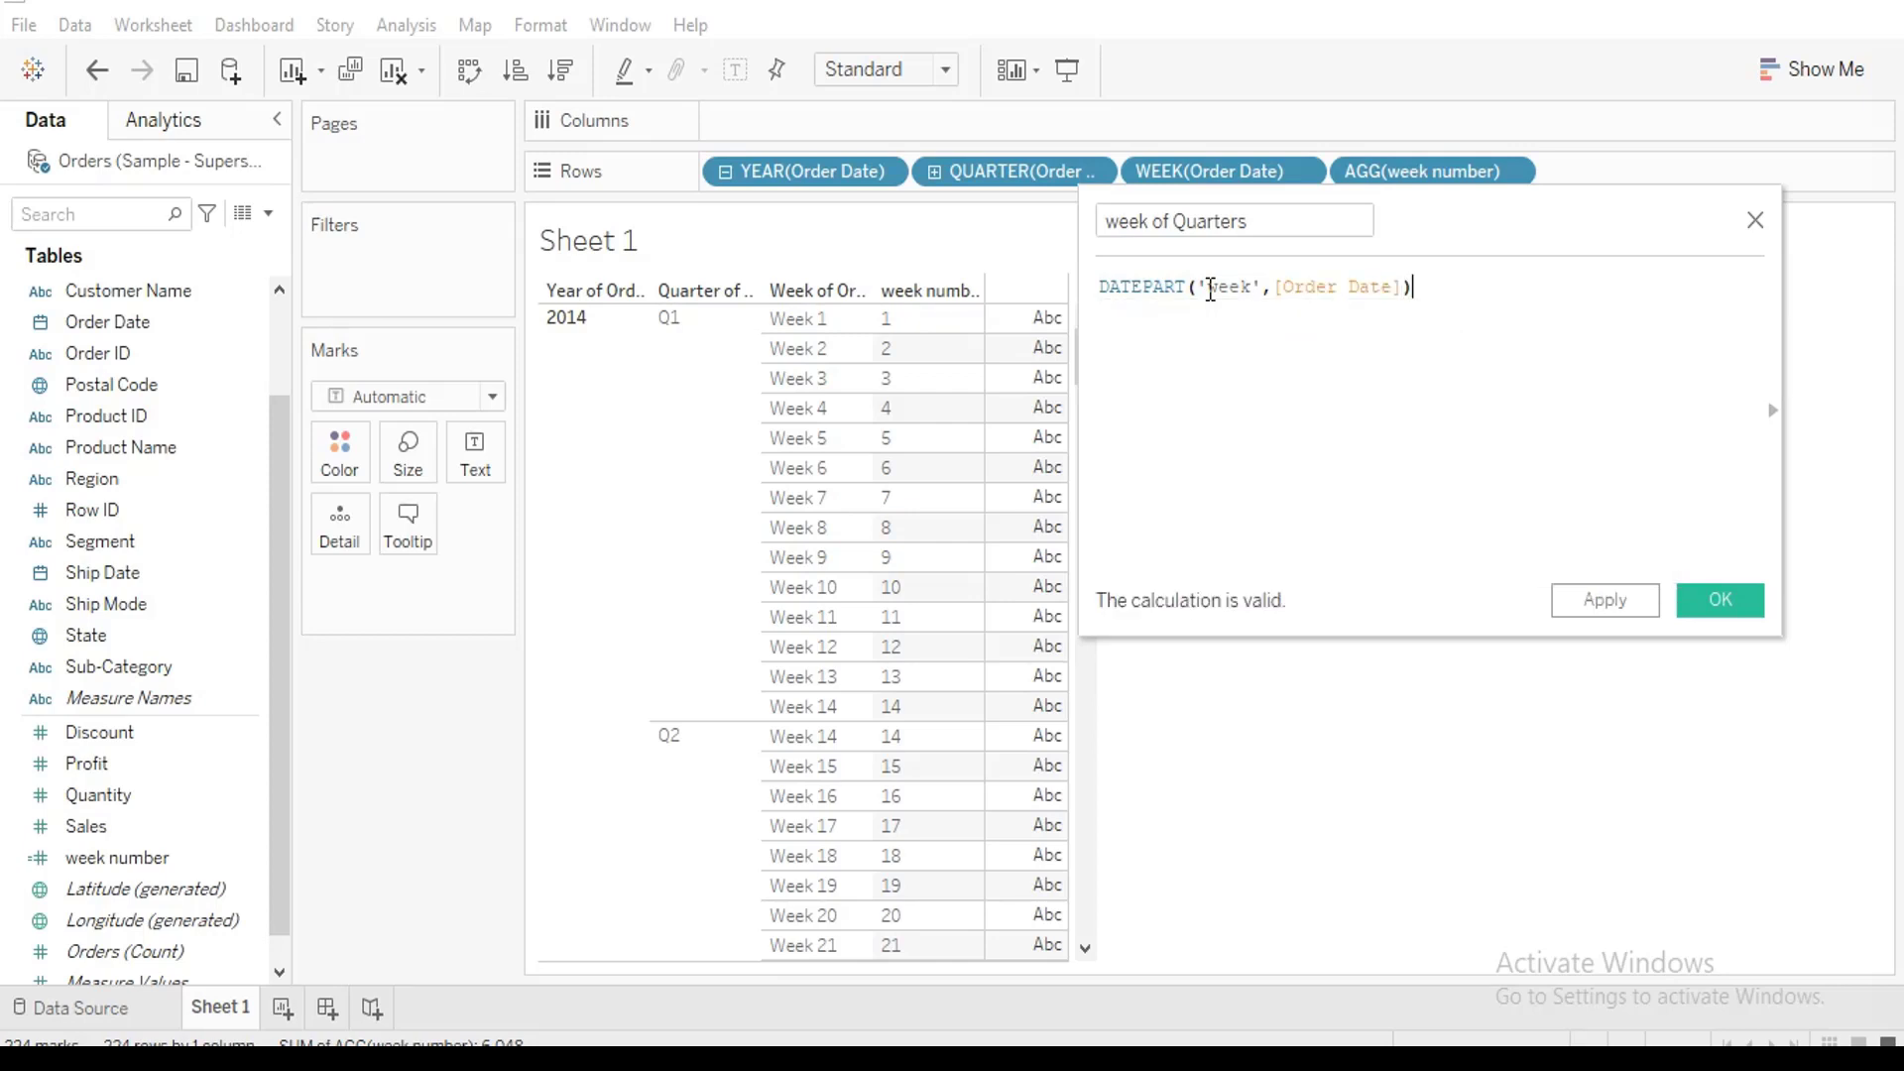
Subtract a second DATEPART function with the date part 'week' and begin its date argument with D
{"action": "type", "text": "-"}
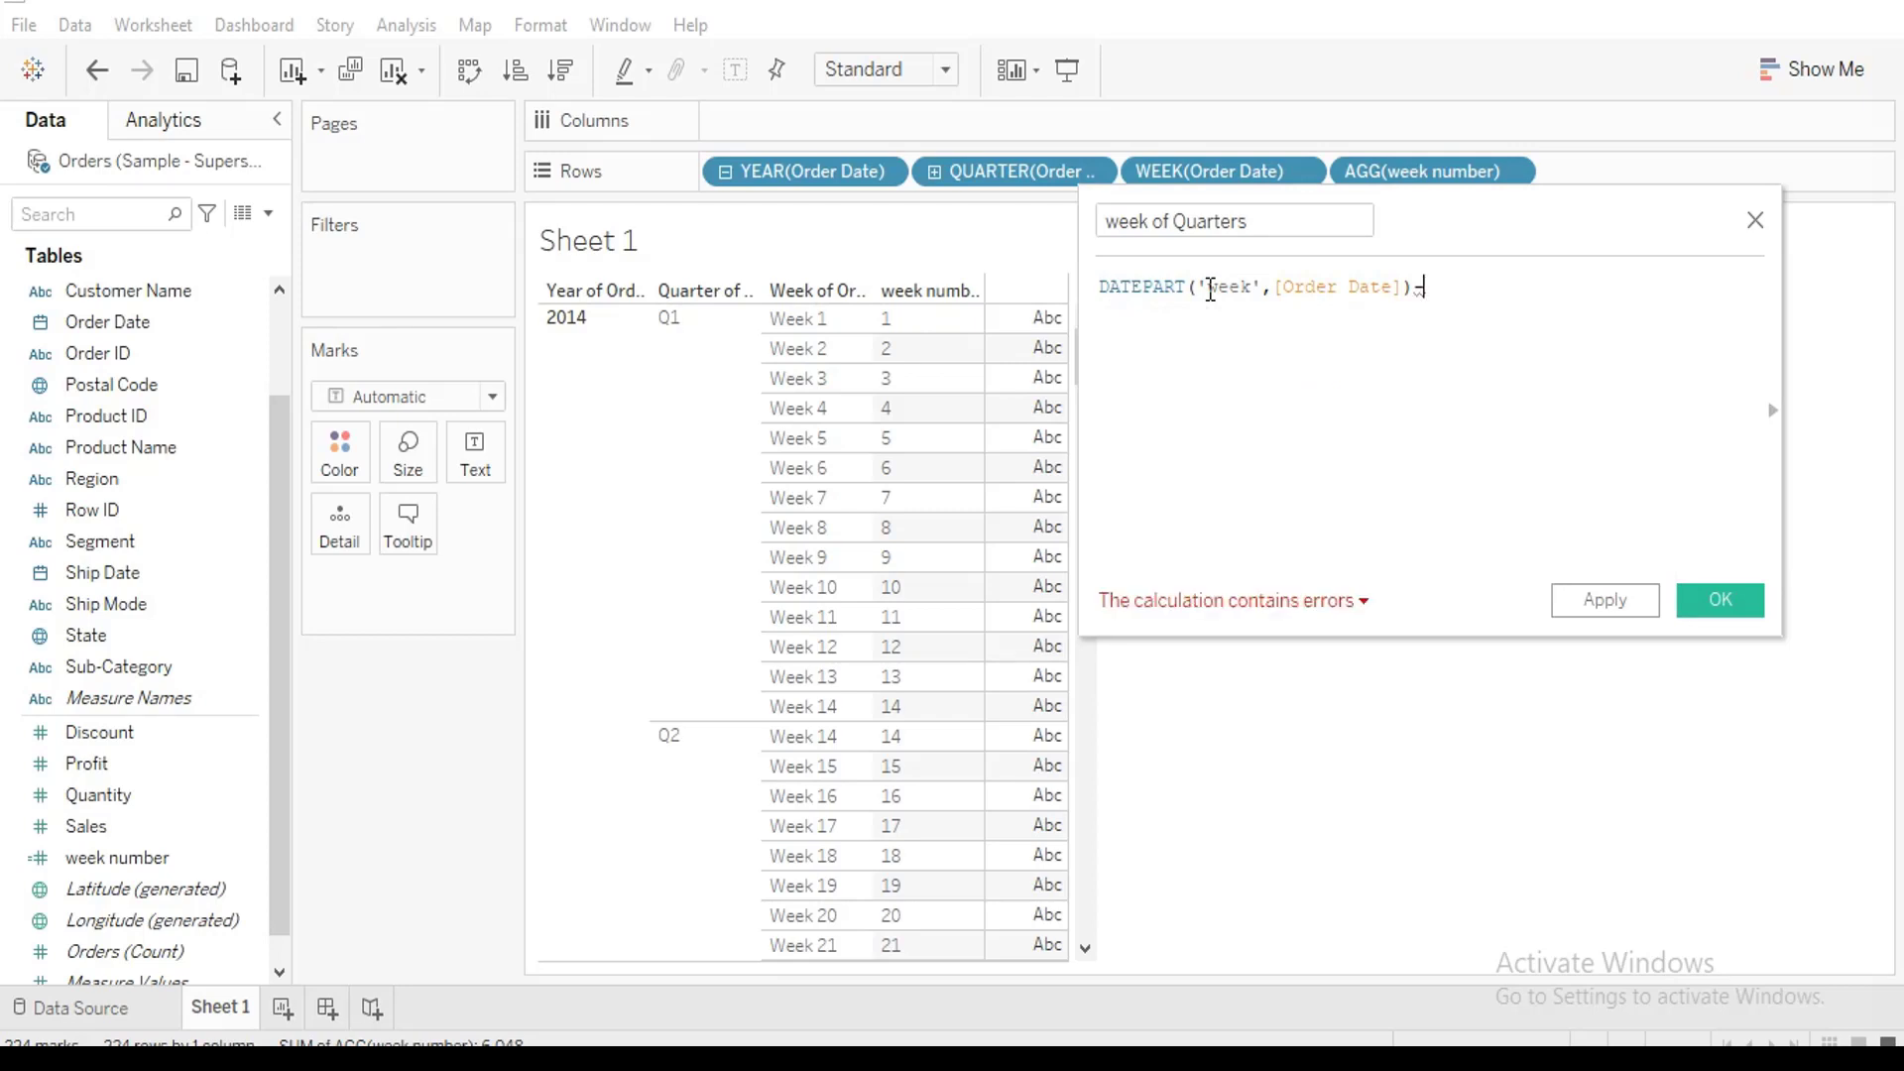
{"action": "type", "text": "DAT"}
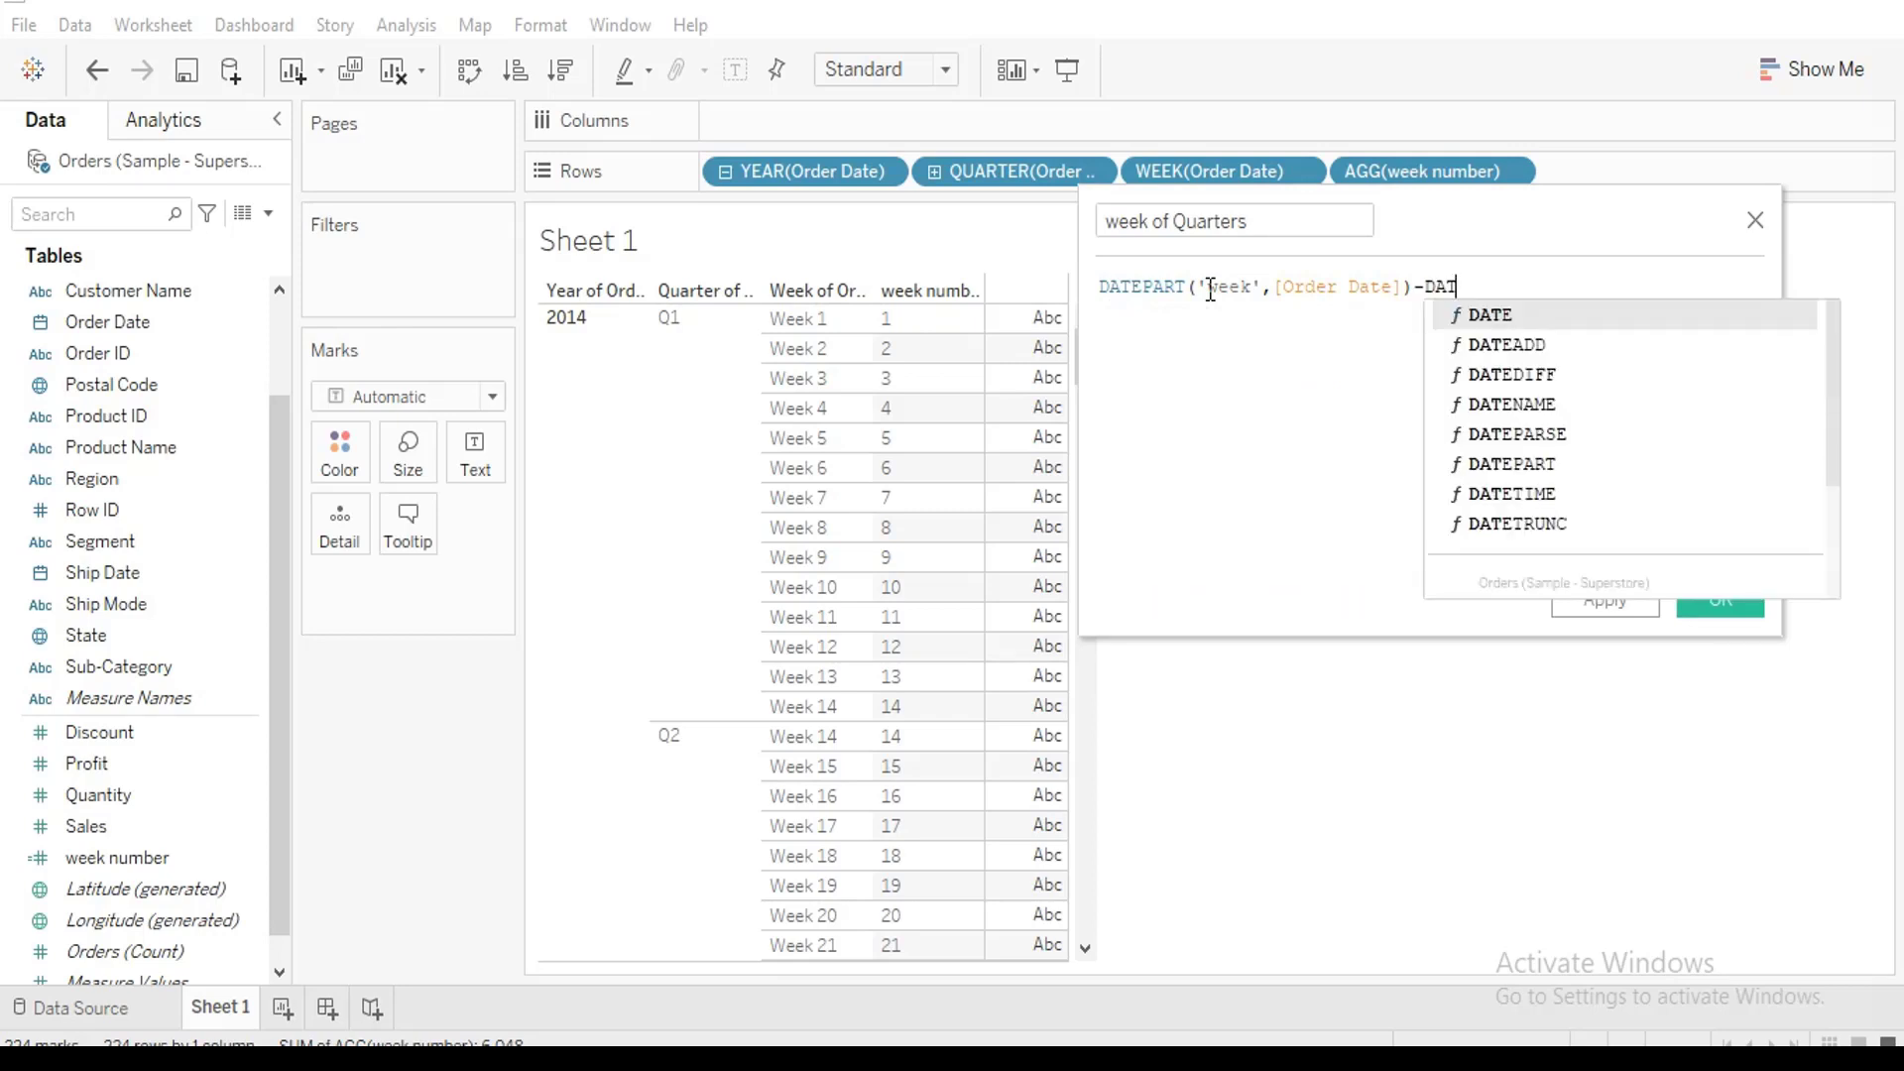
{"action": "key", "text": "Down"}
{"action": "key", "text": "Down"}
{"action": "key", "text": "Down"}
{"action": "key", "text": "Down"}
{"action": "key", "text": "Down"}
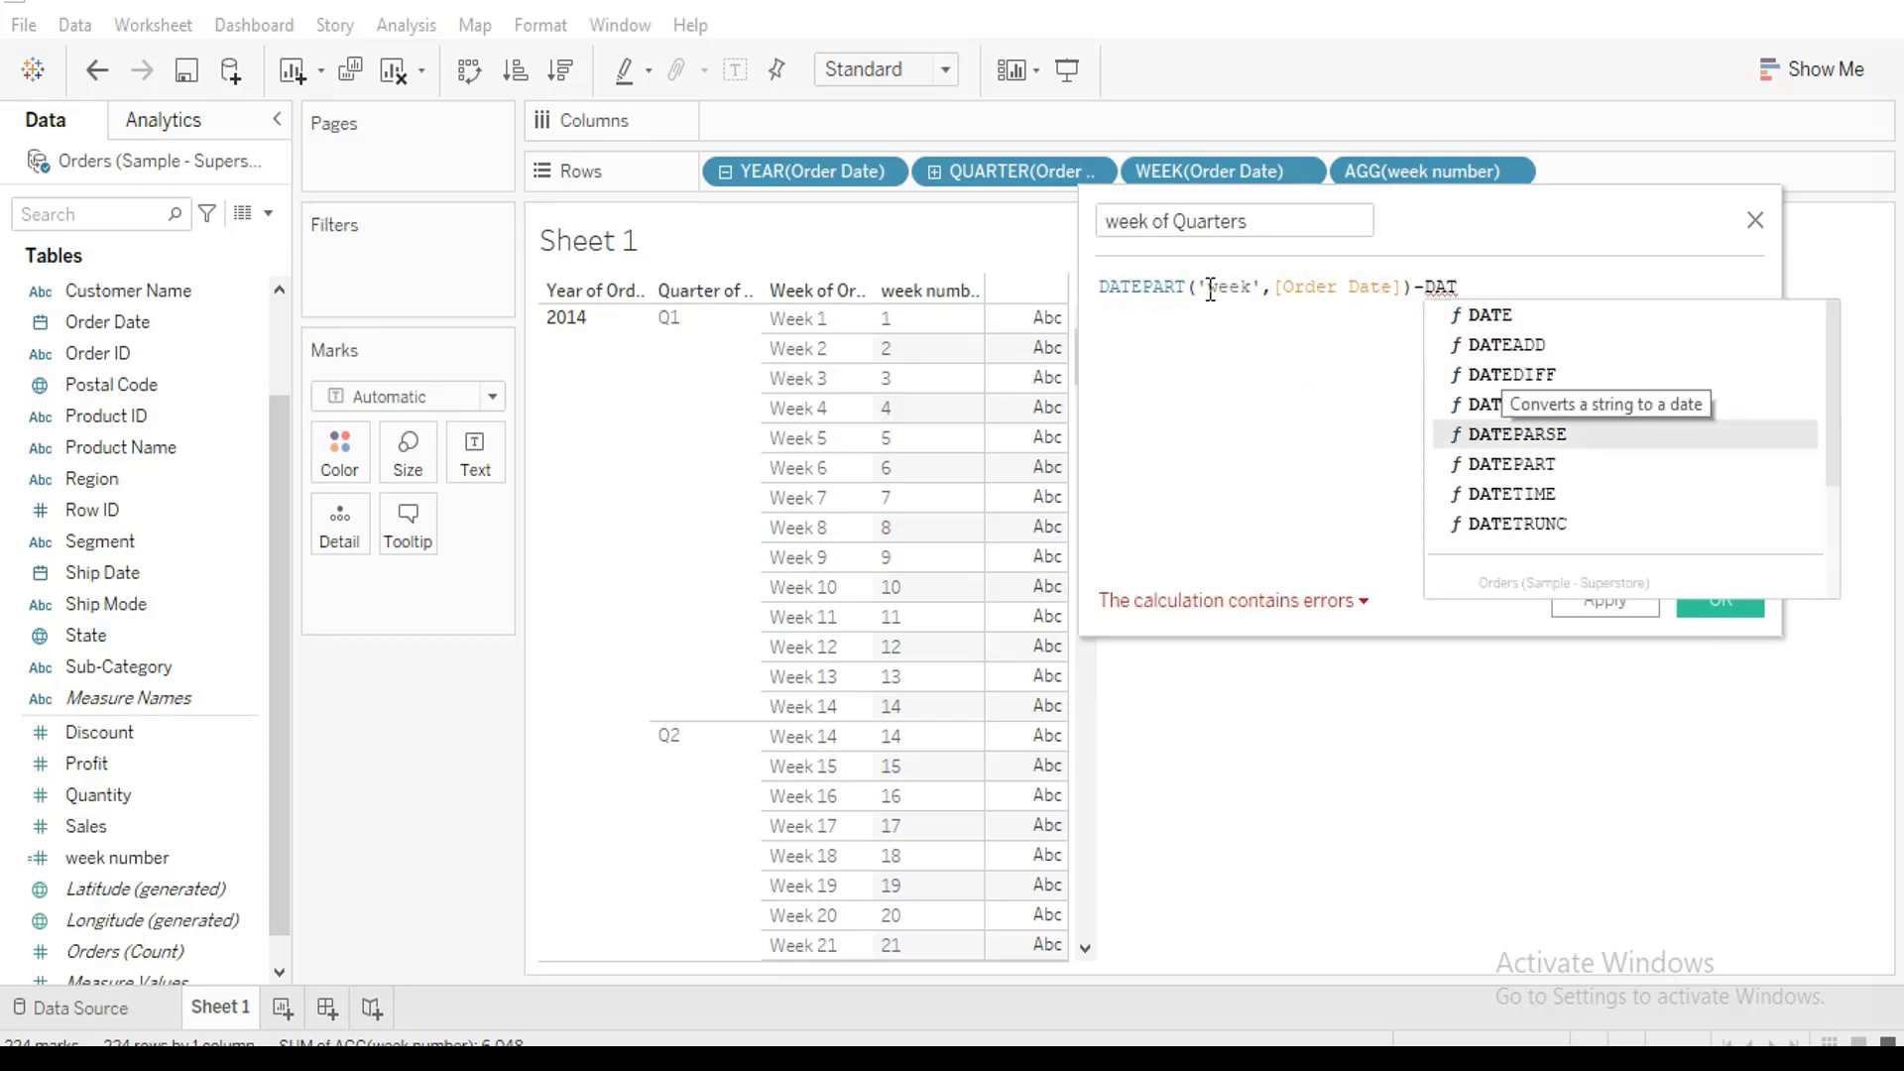
{"action": "key", "text": "Return"}
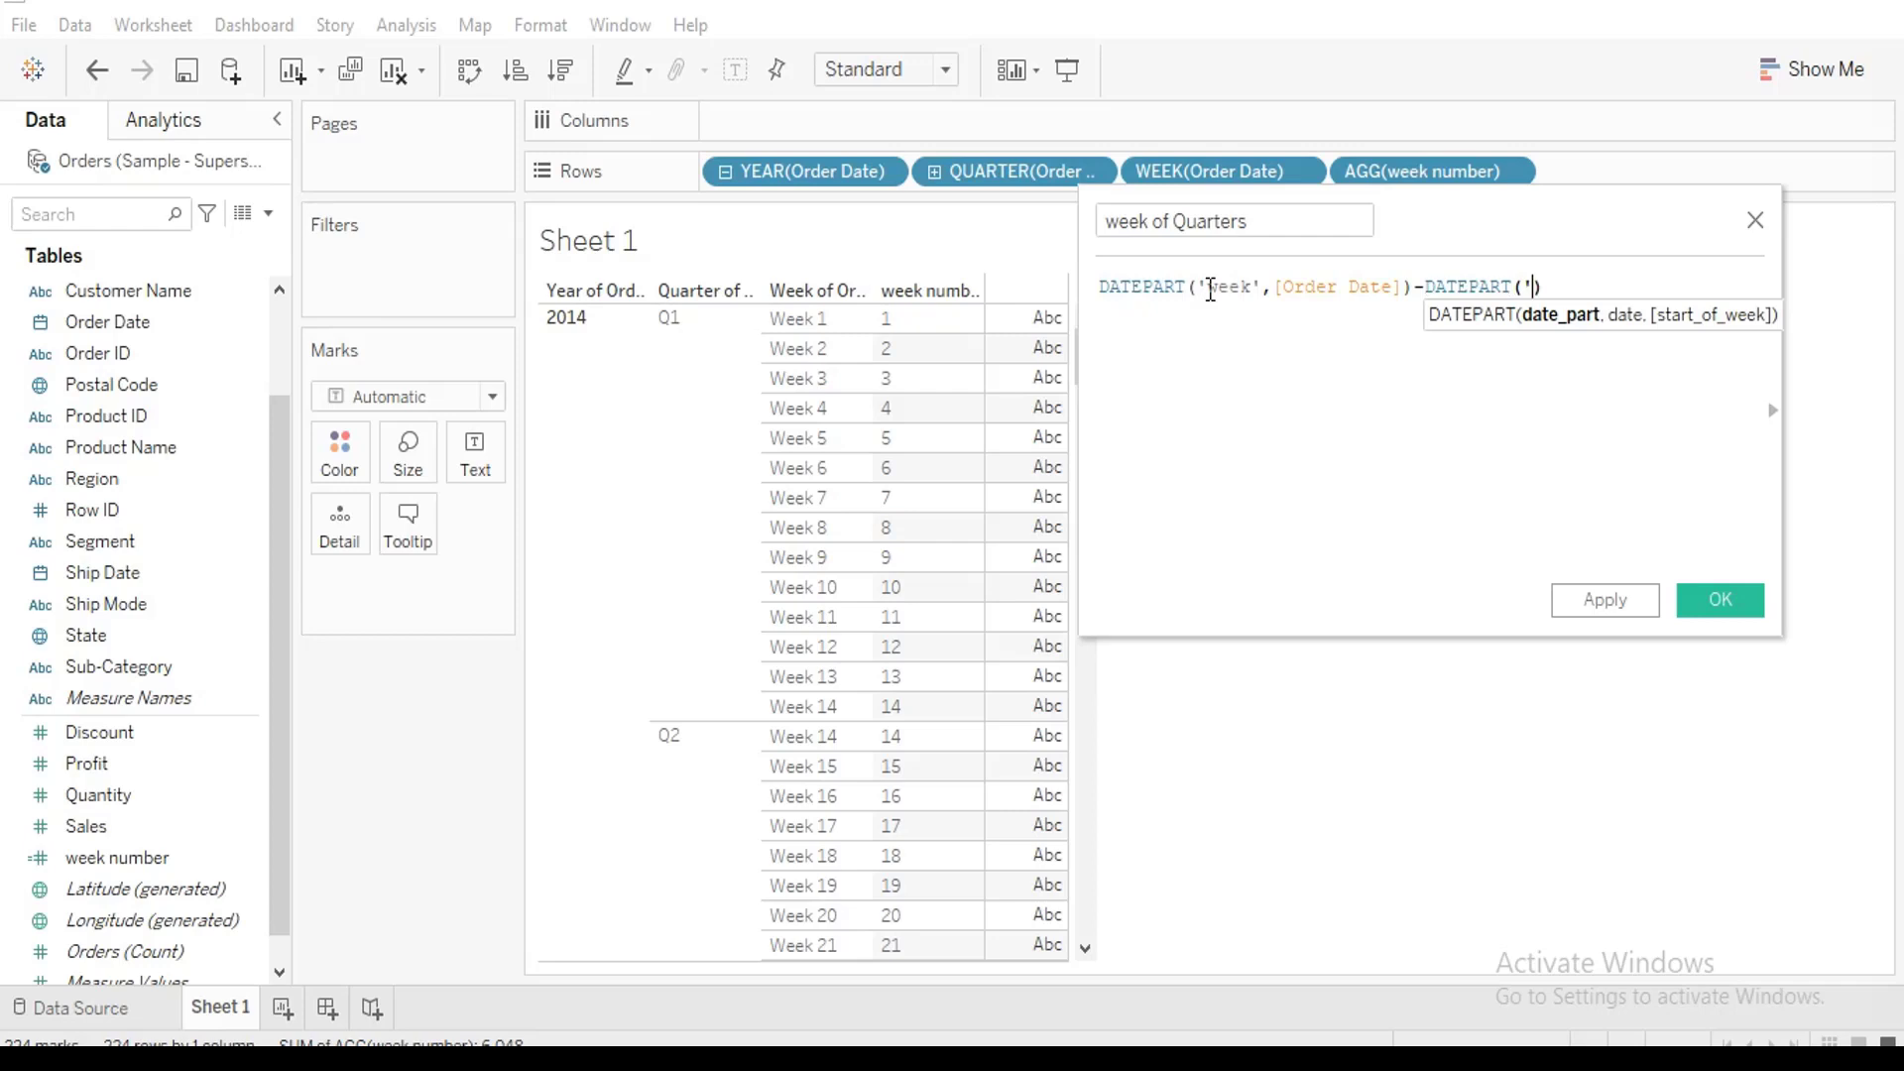
{"action": "type", "text": "'week',"}
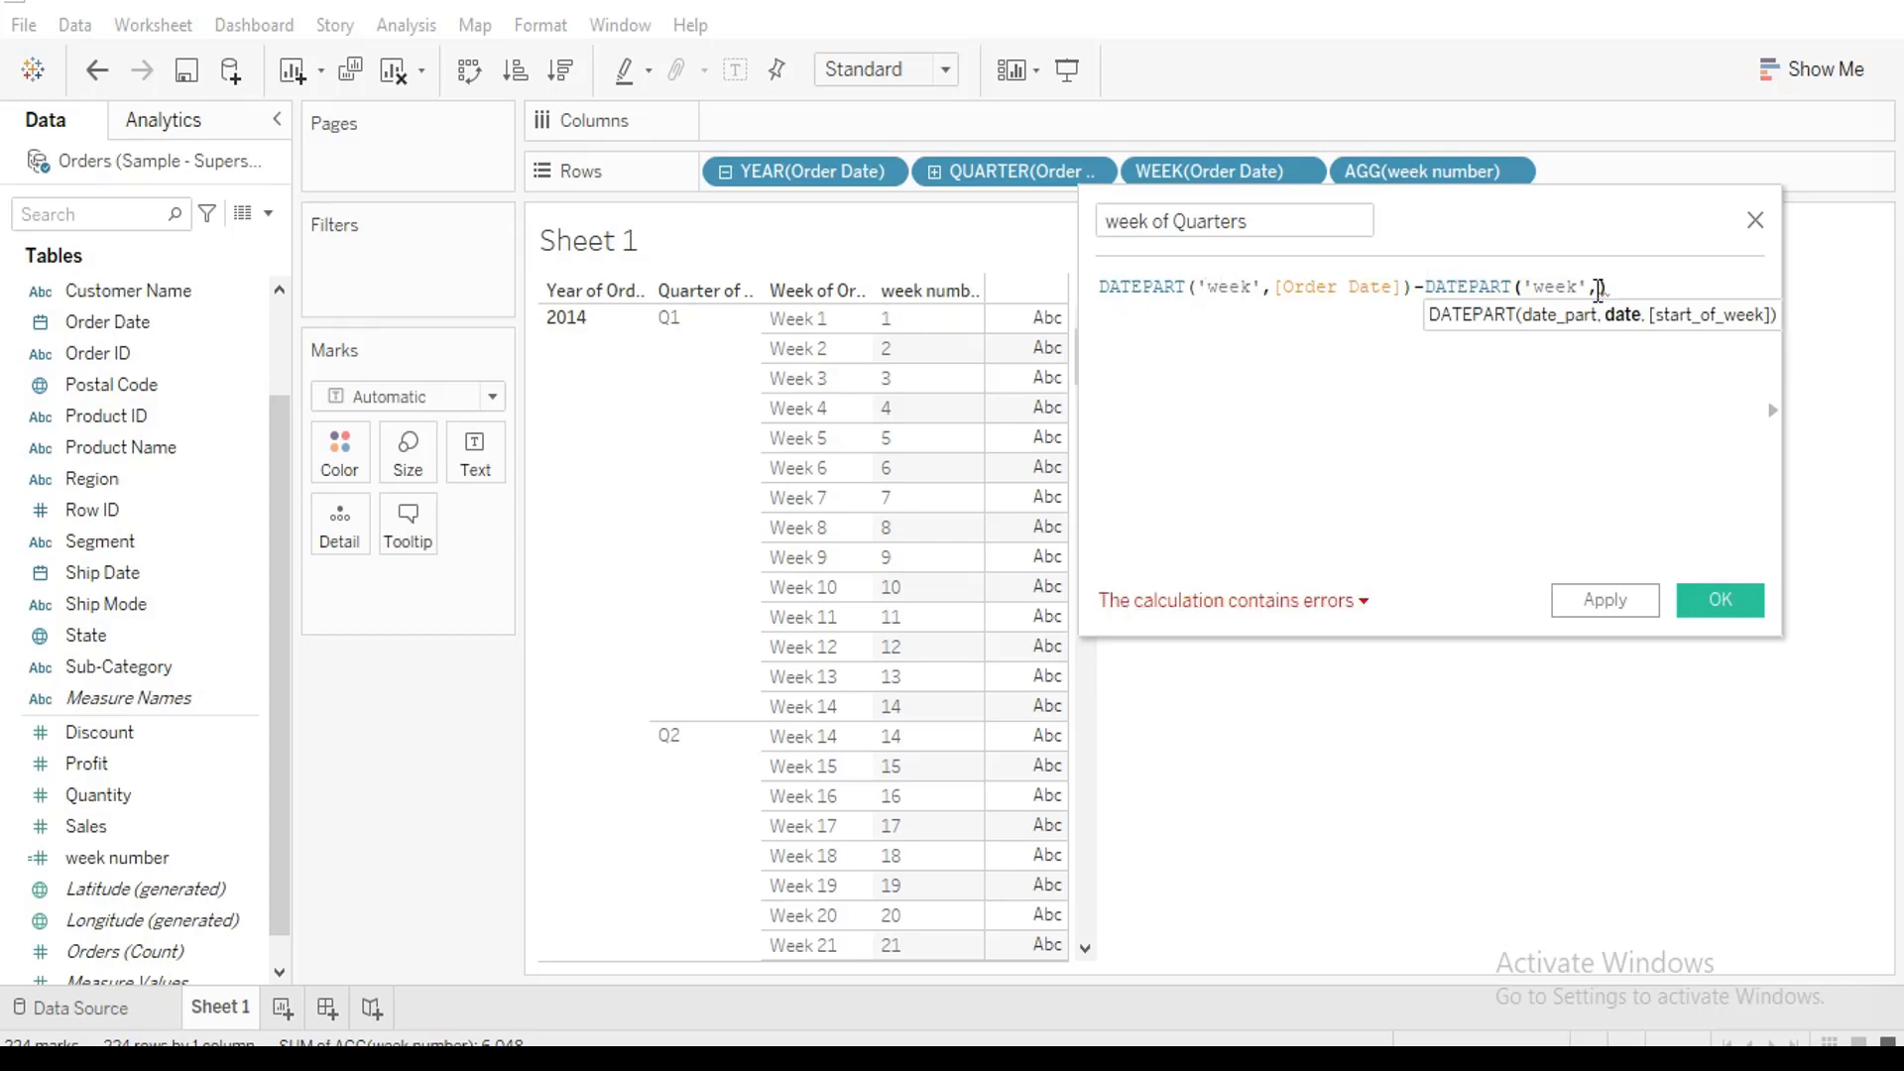
{"action": "type", "text": "D"}
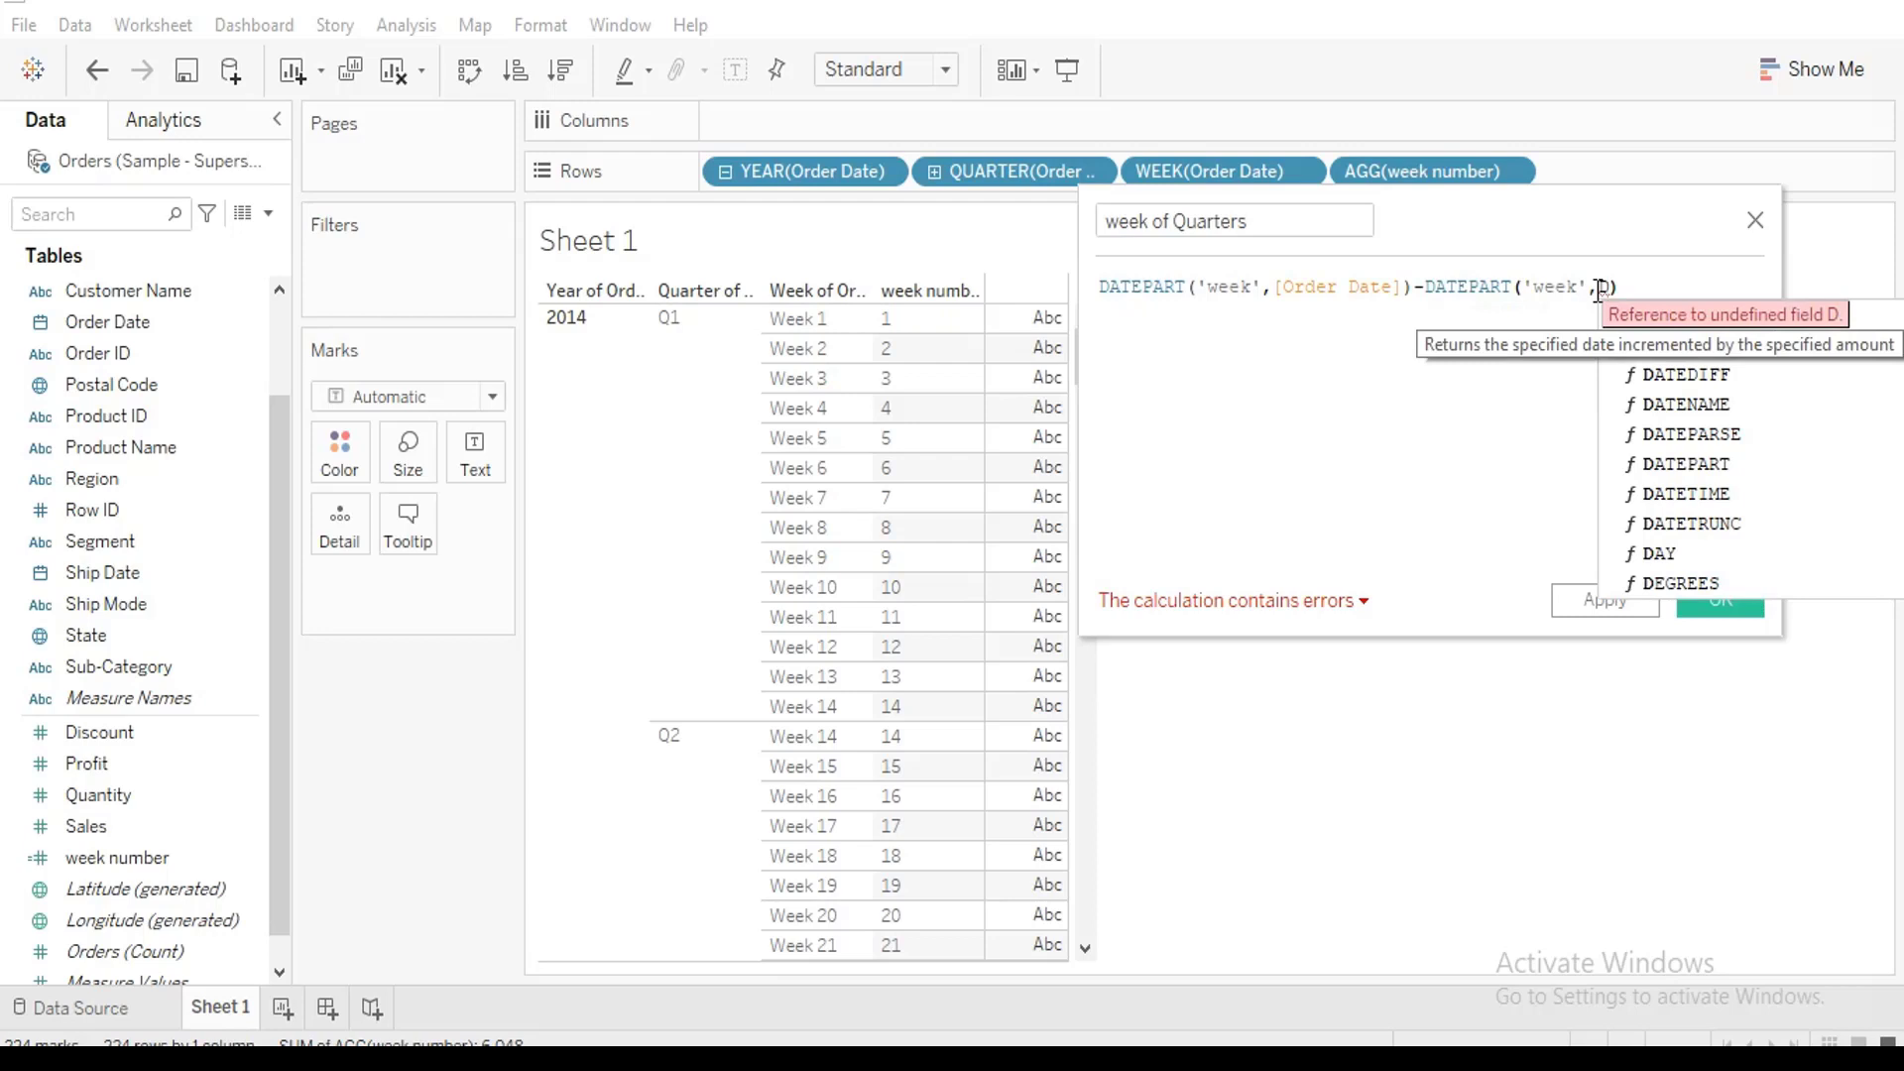
{"action": "key", "text": "Down"}
{"action": "key", "text": "Down"}
{"action": "key", "text": "Down"}
{"action": "key", "text": "Down"}
{"action": "key", "text": "Down"}
{"action": "key", "text": "Down"}
{"action": "key", "text": "Down"}
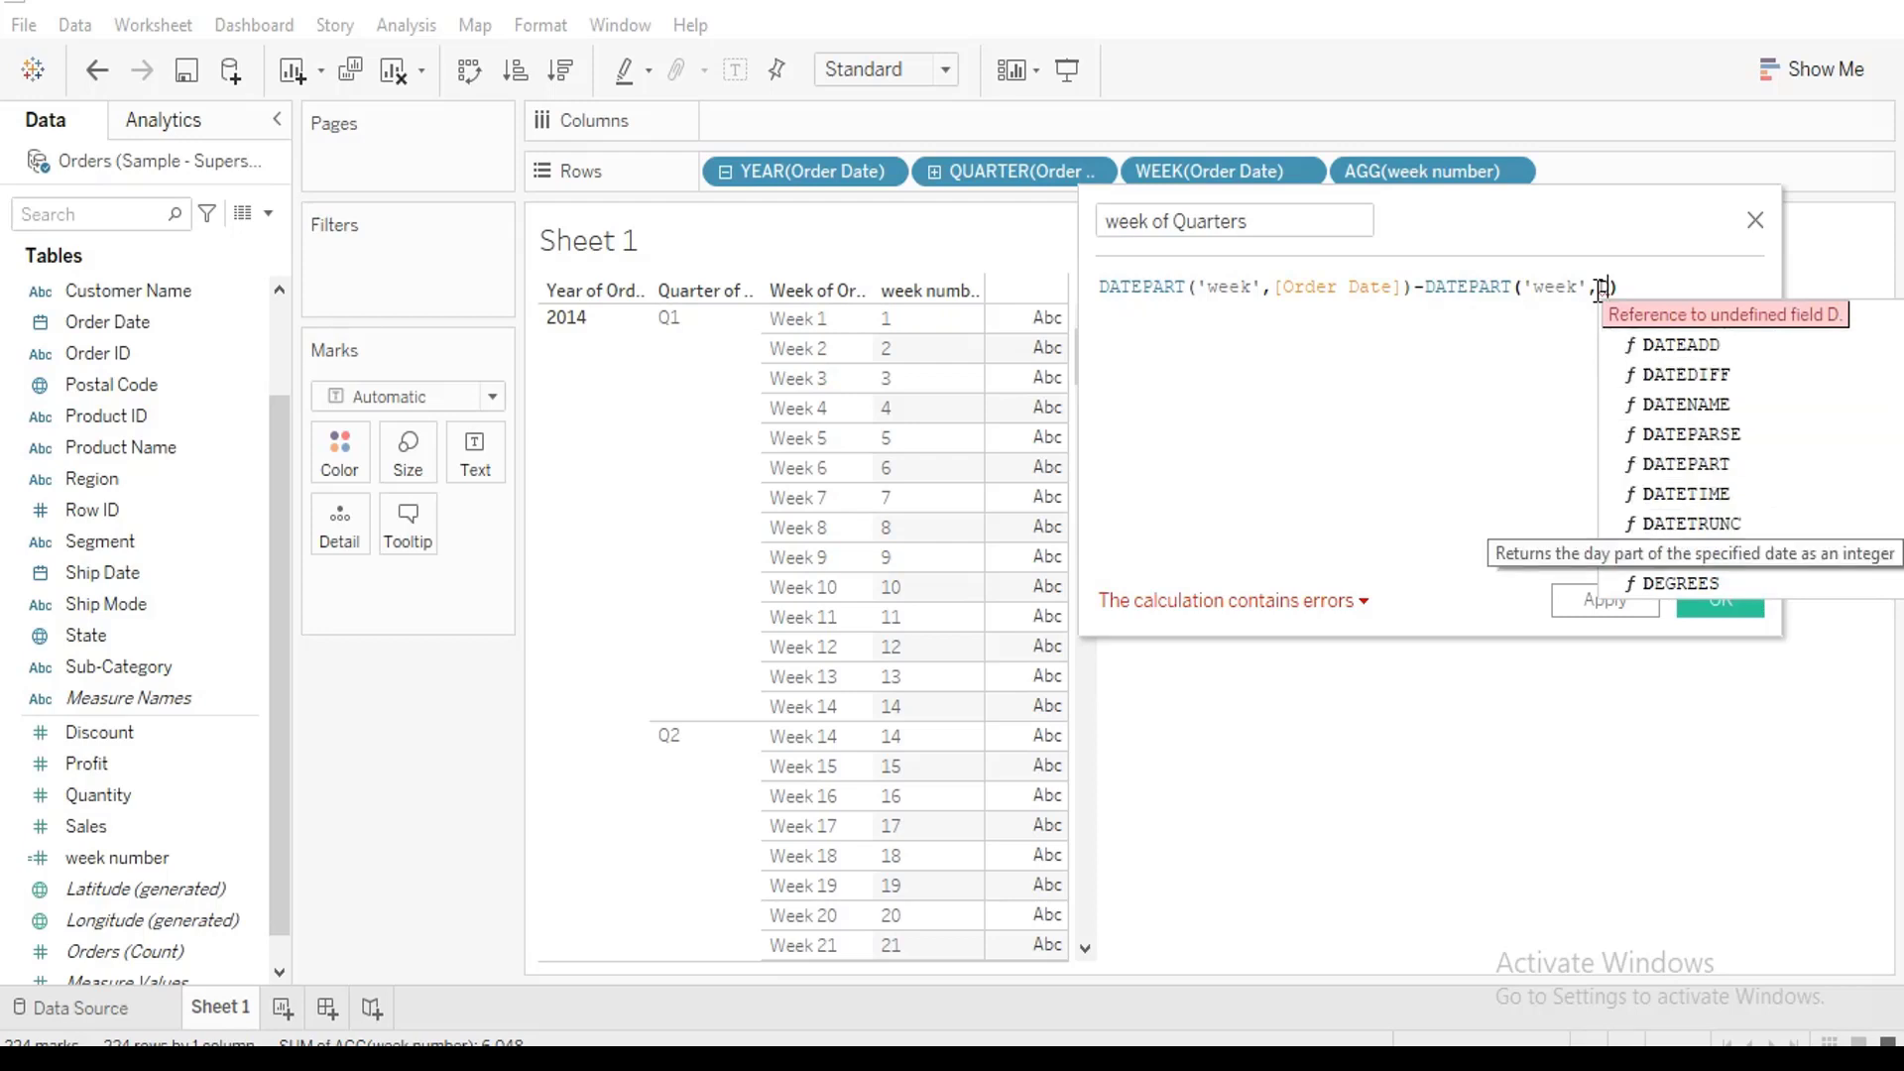
{"action": "key", "text": "Return"}
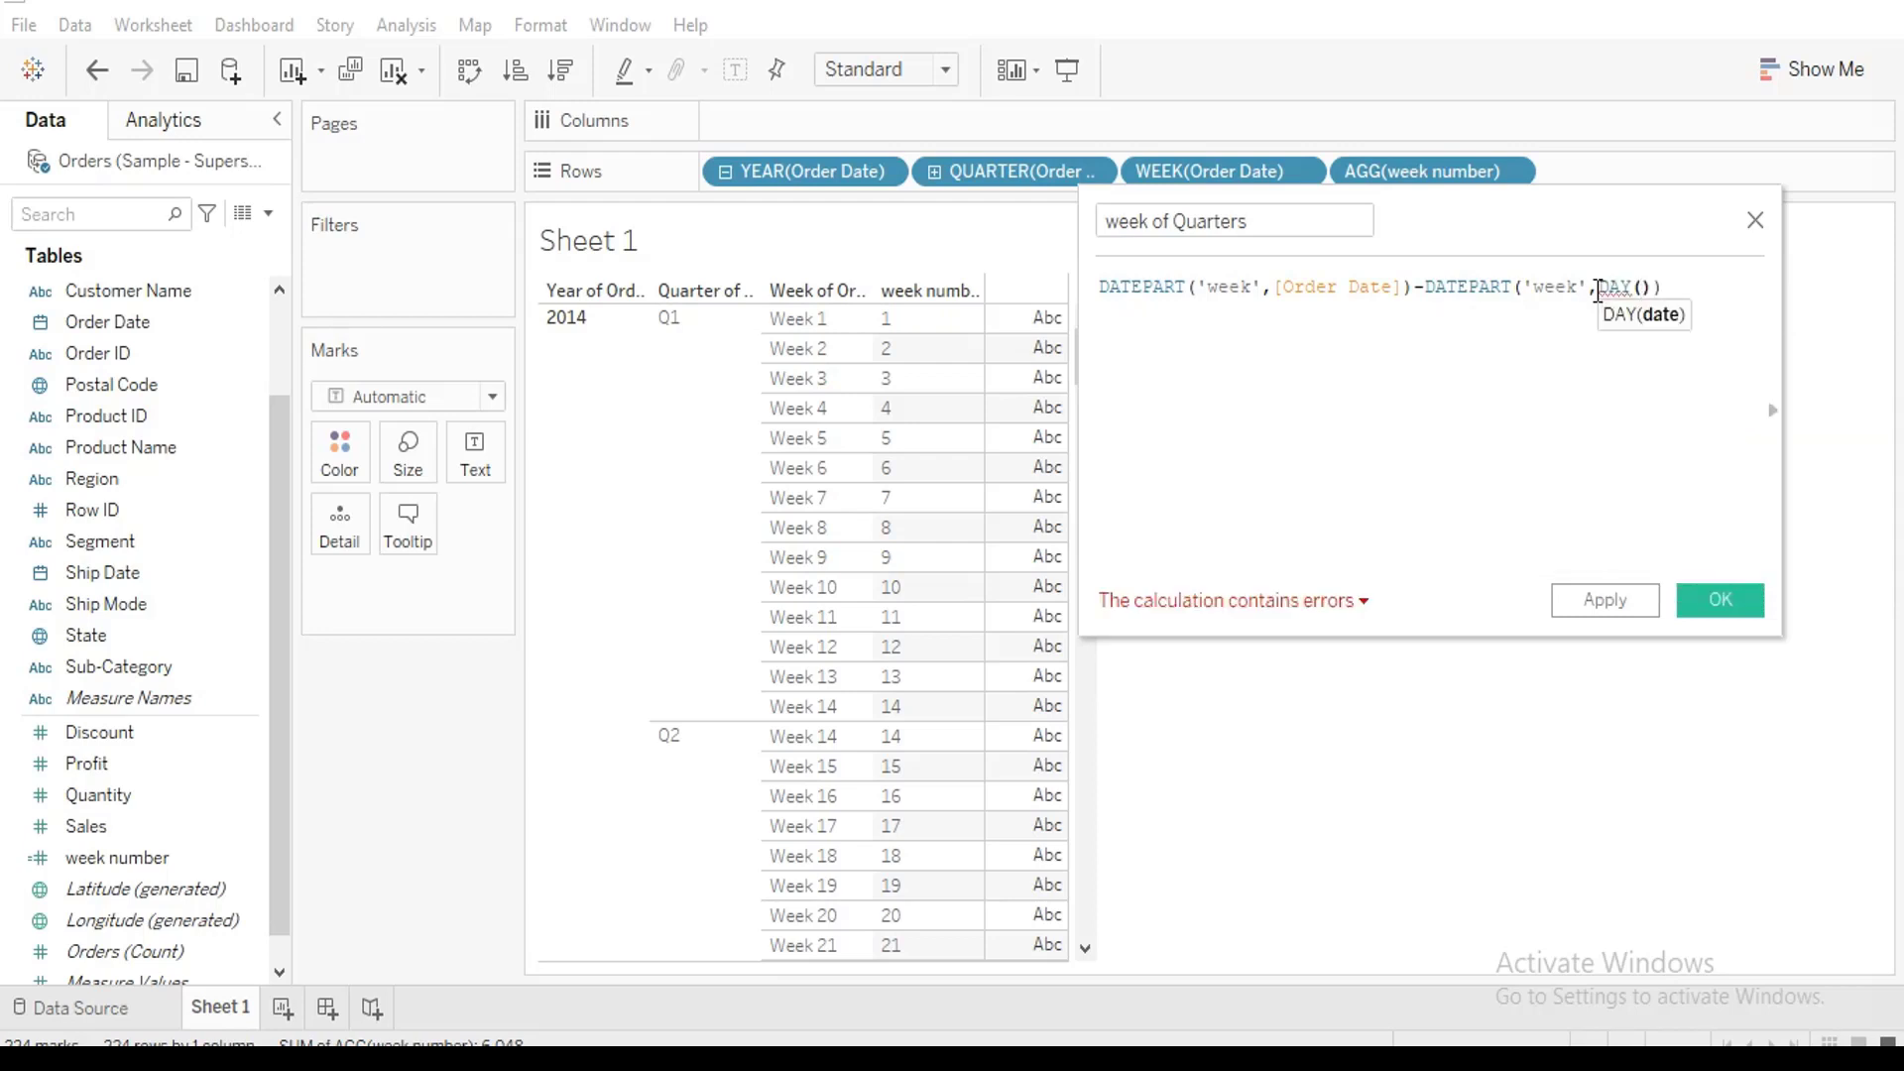
{"action": "key", "text": "ctrl+z"}
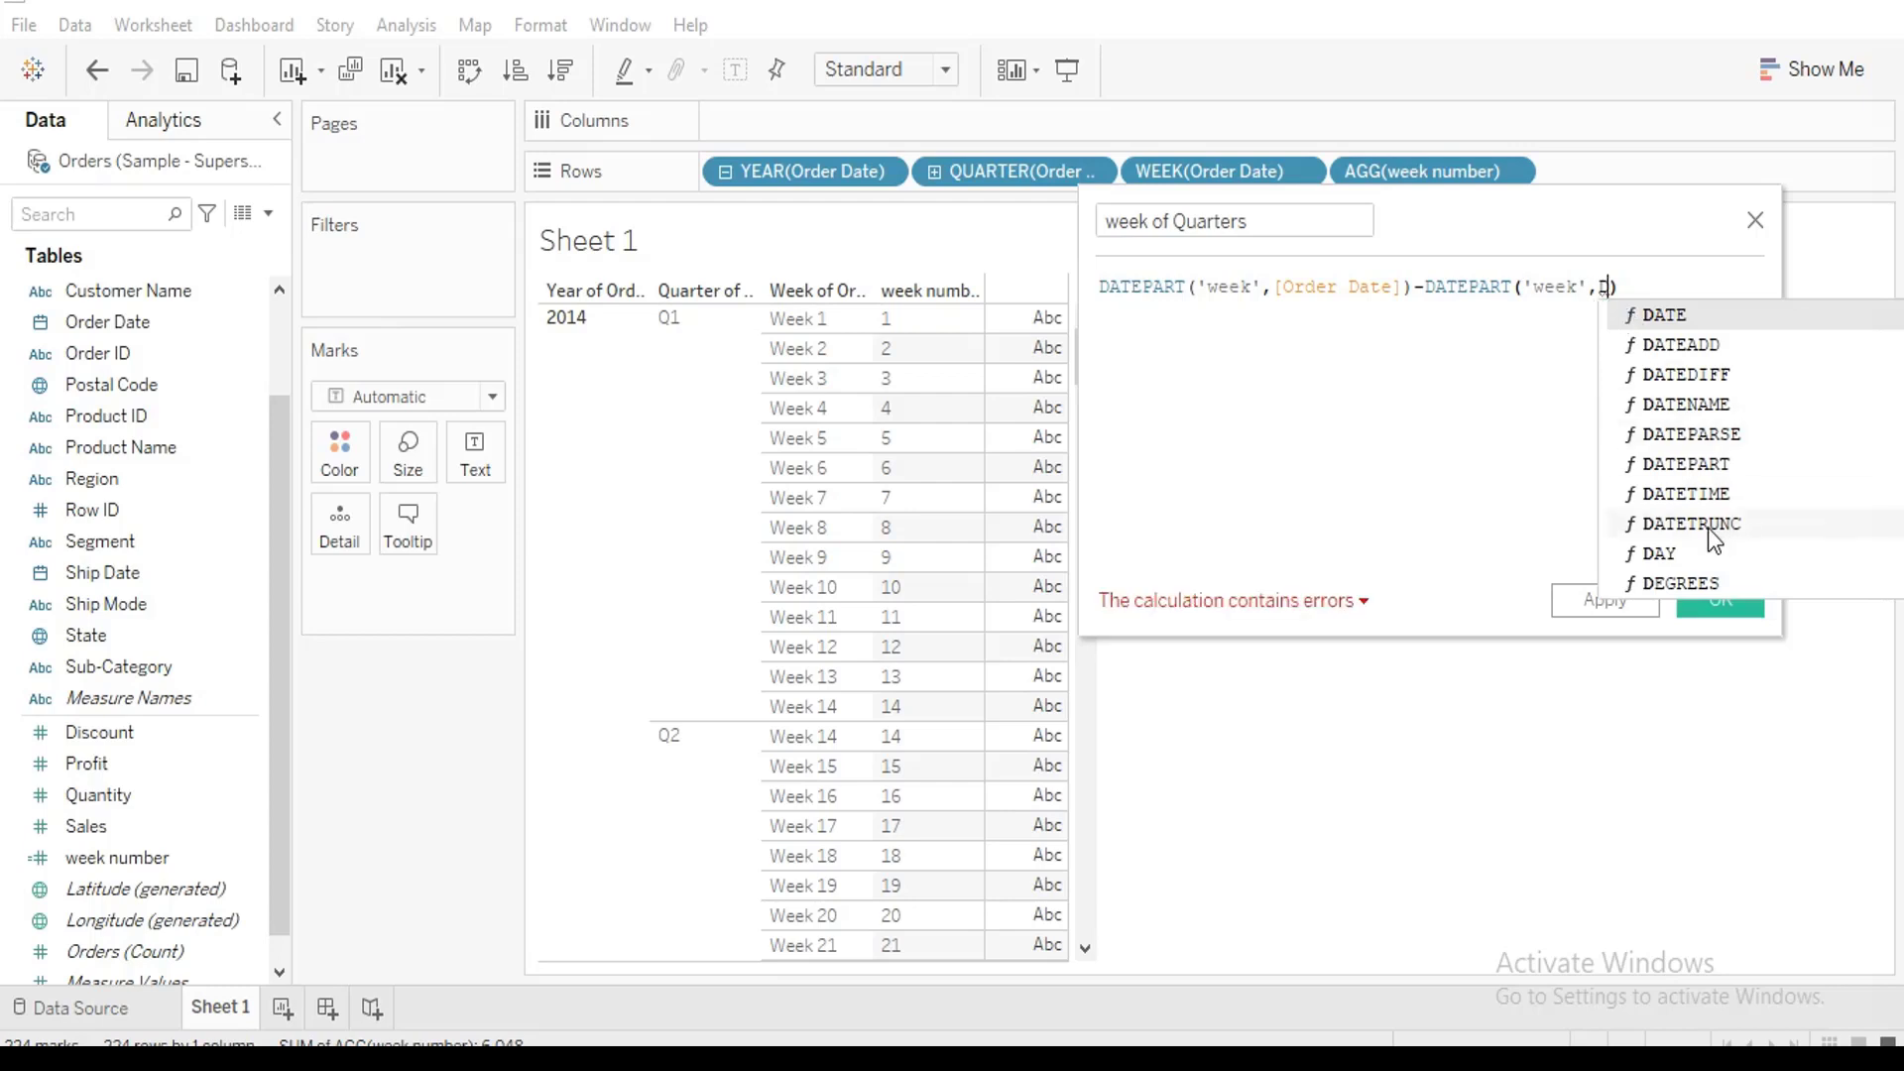
Complete the second DATEPART's date argument as DATETRUNC('quarter',[Order Date]), correcting the spelling of the date part
{"action": "double_click", "coordinate": [1705, 523]}
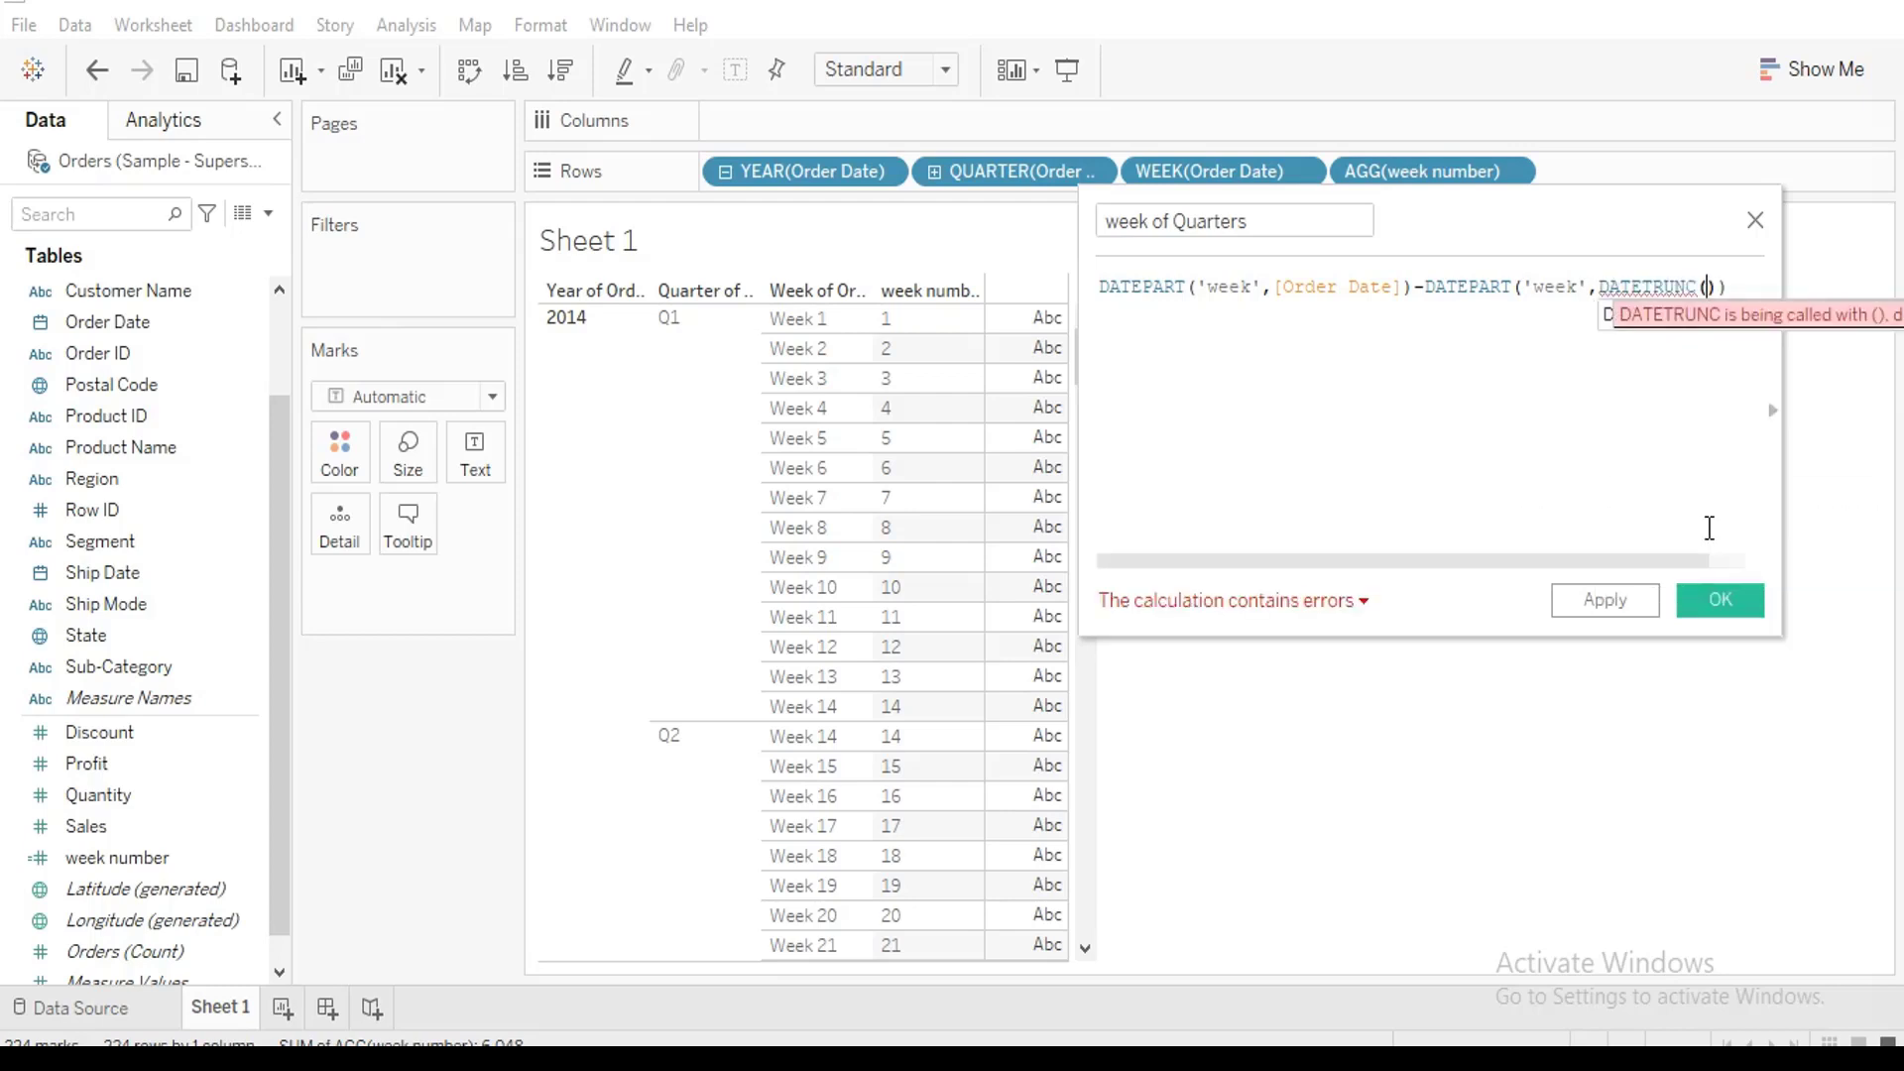
{"action": "type", "text": "'q"}
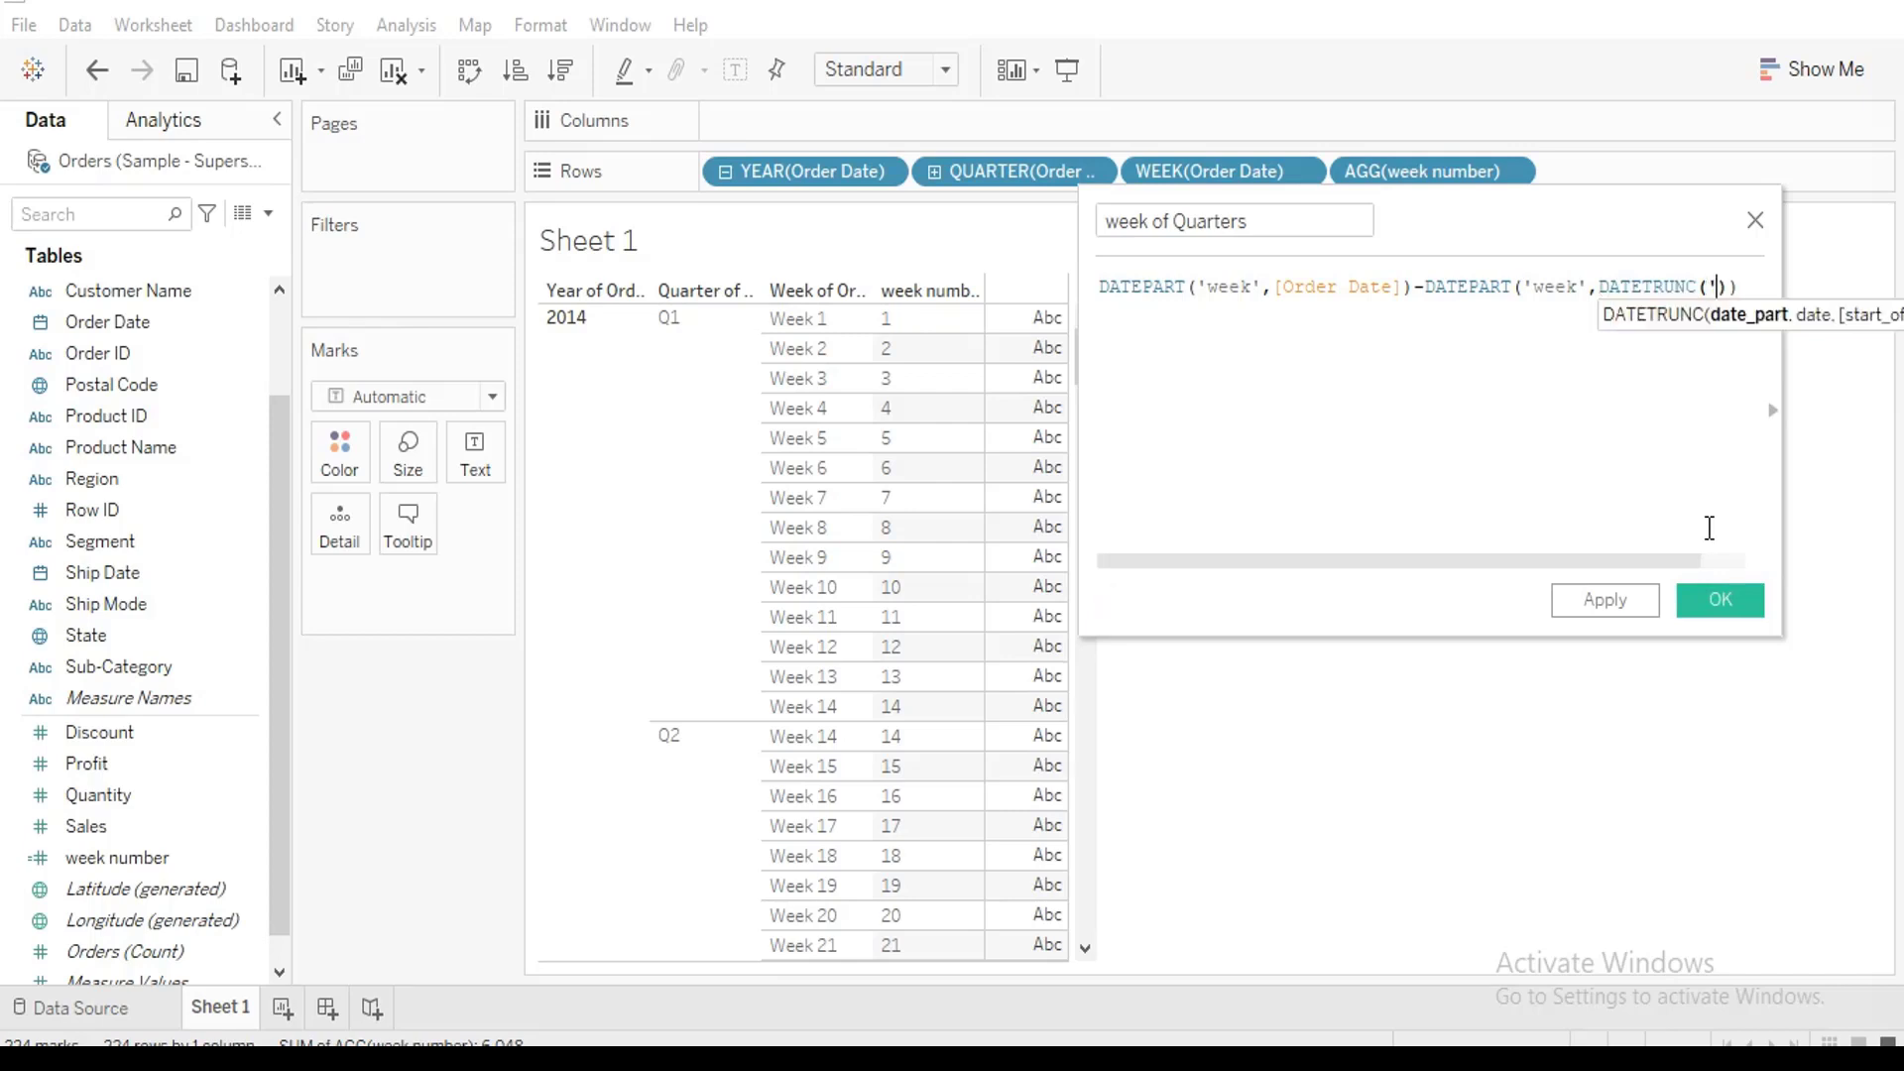
{"action": "type", "text": "uater"}
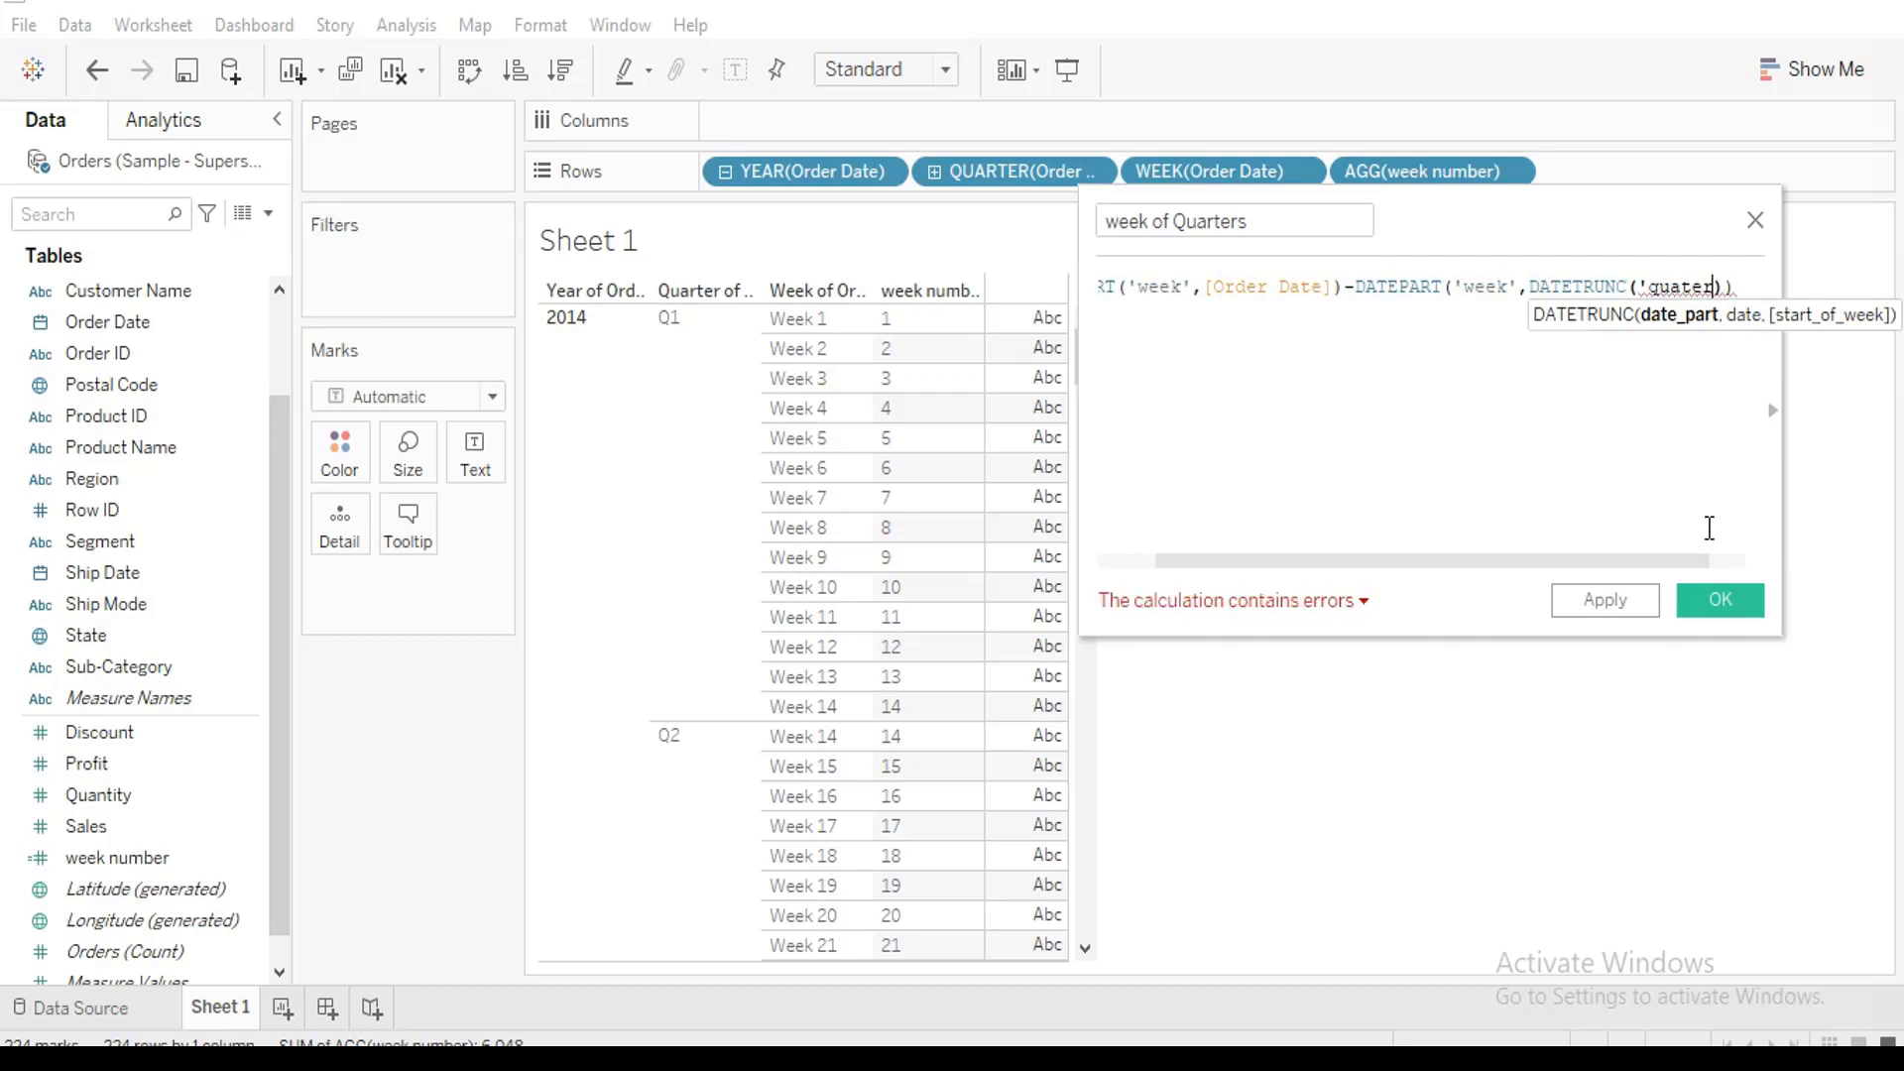
{"action": "type", "text": "',or"}
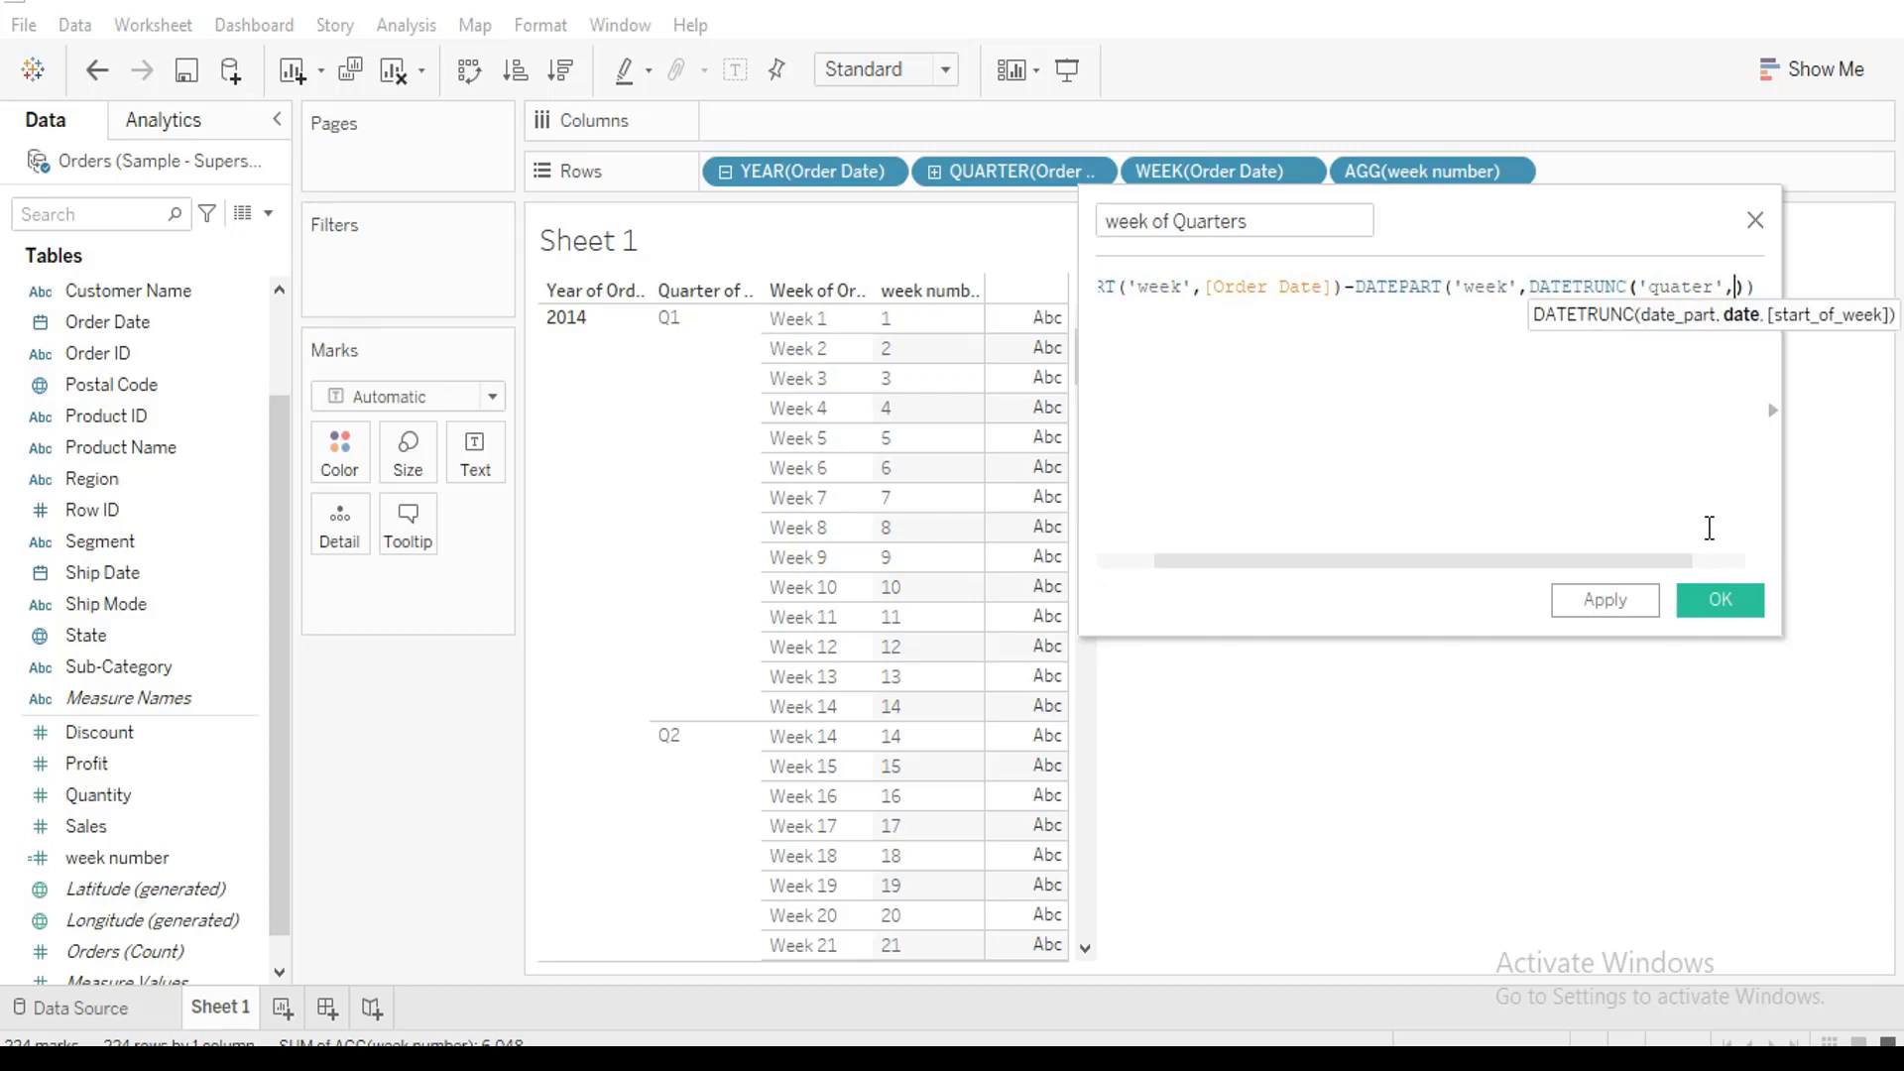
{"action": "type", "text": "der"}
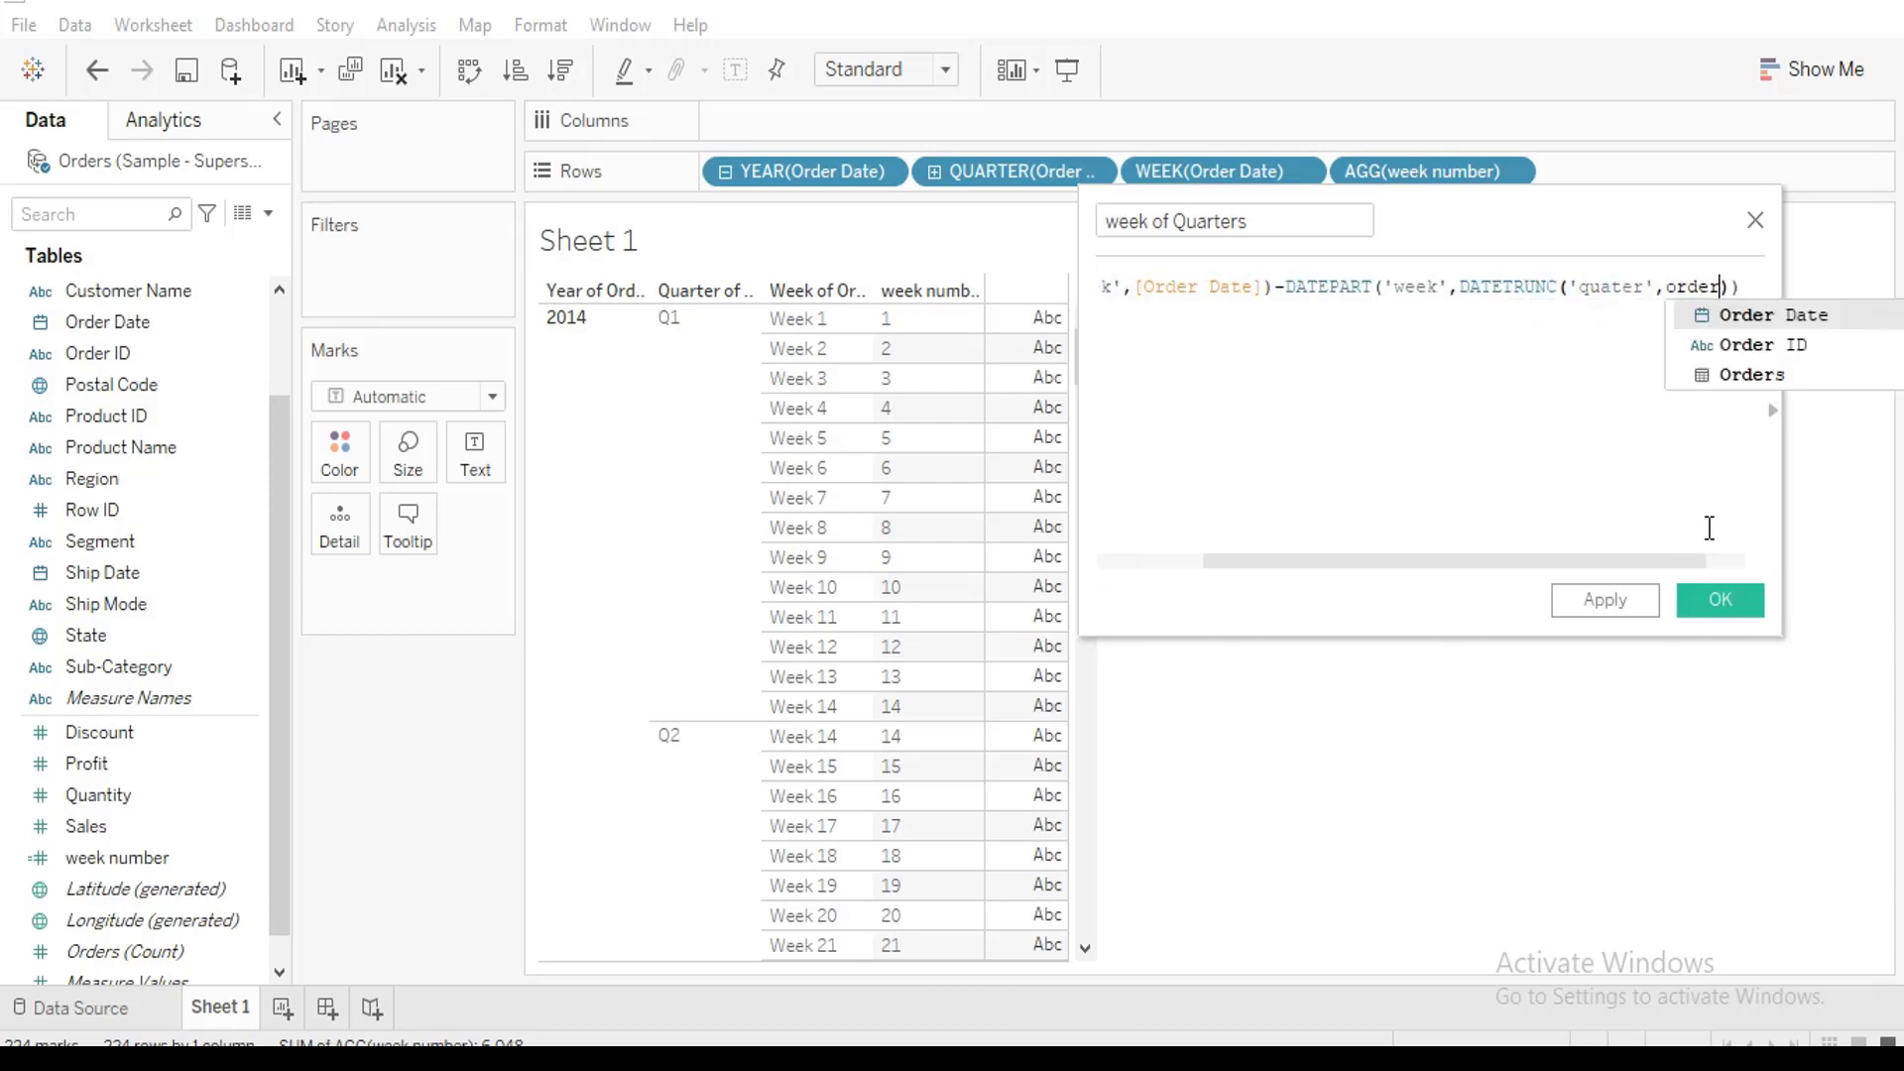
{"action": "key", "text": "Return"}
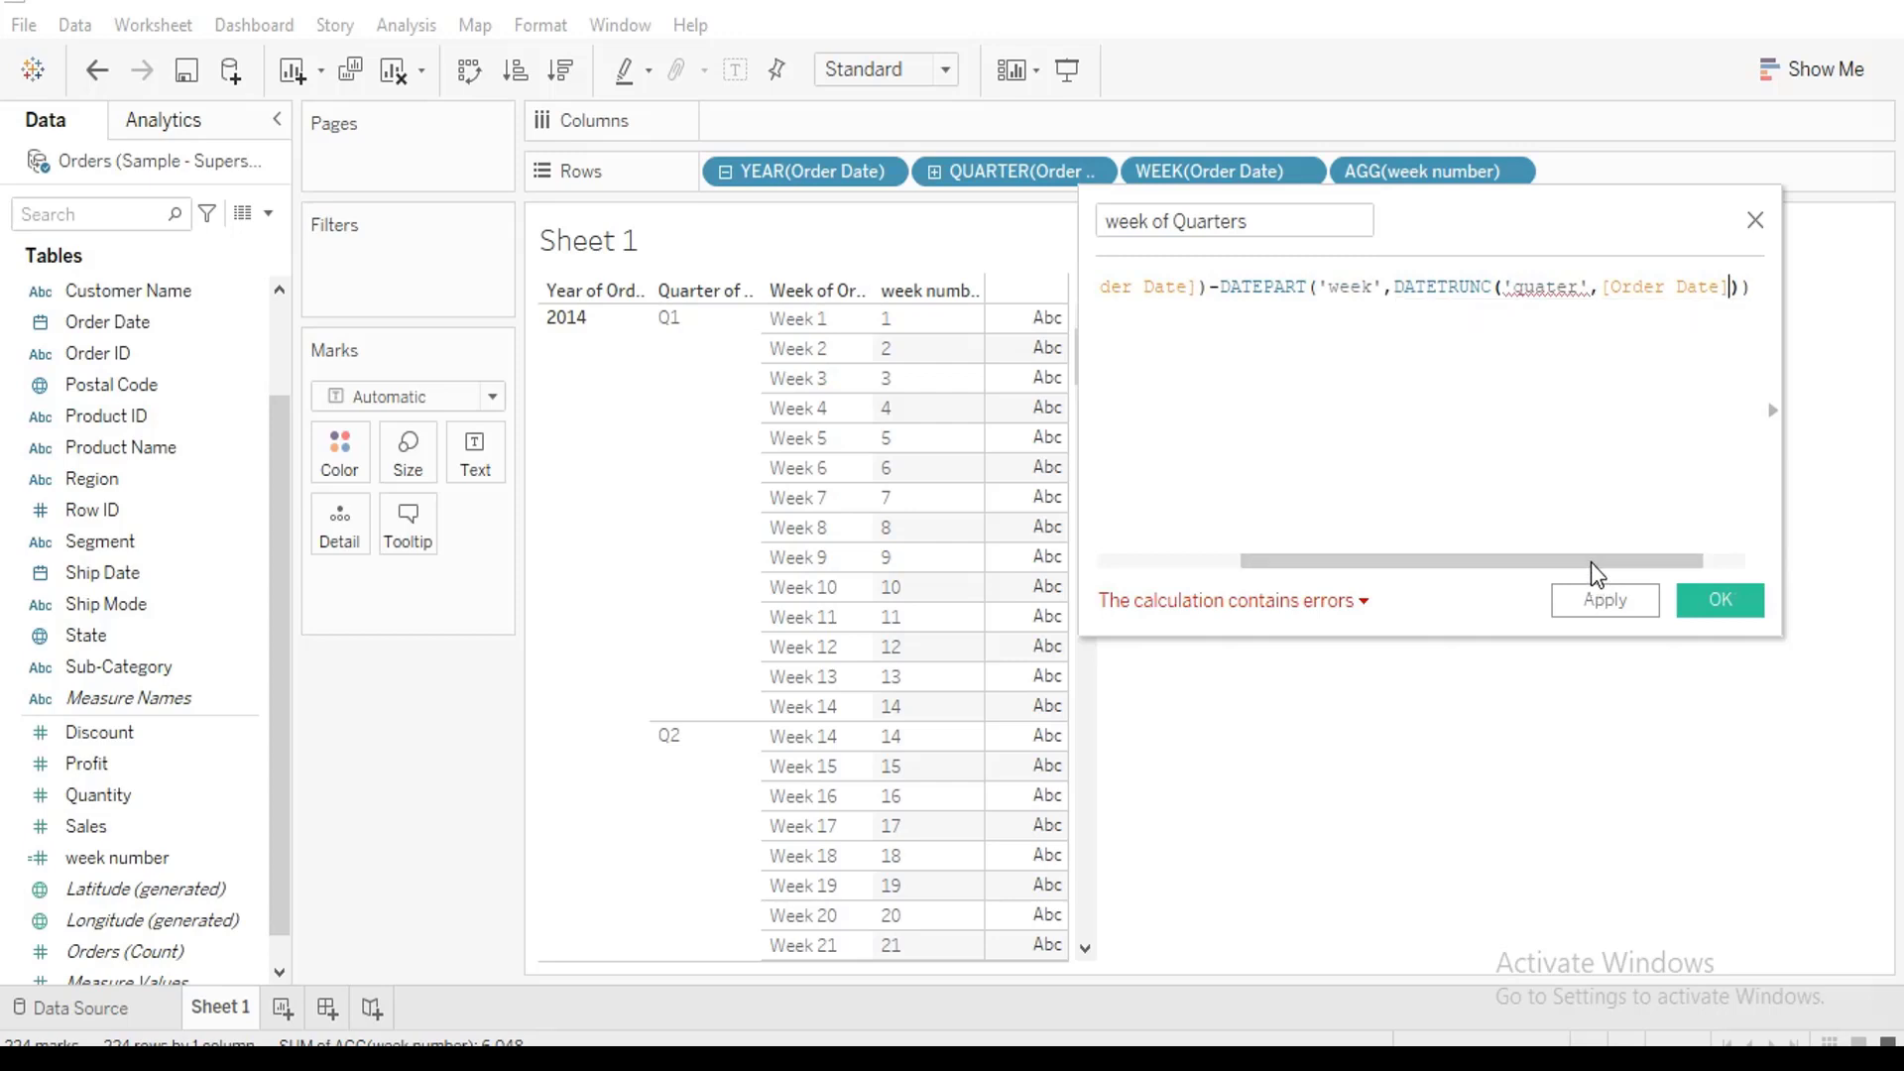
{"action": "left_click", "coordinate": [1546, 283]}
{"action": "type", "text": "r"}
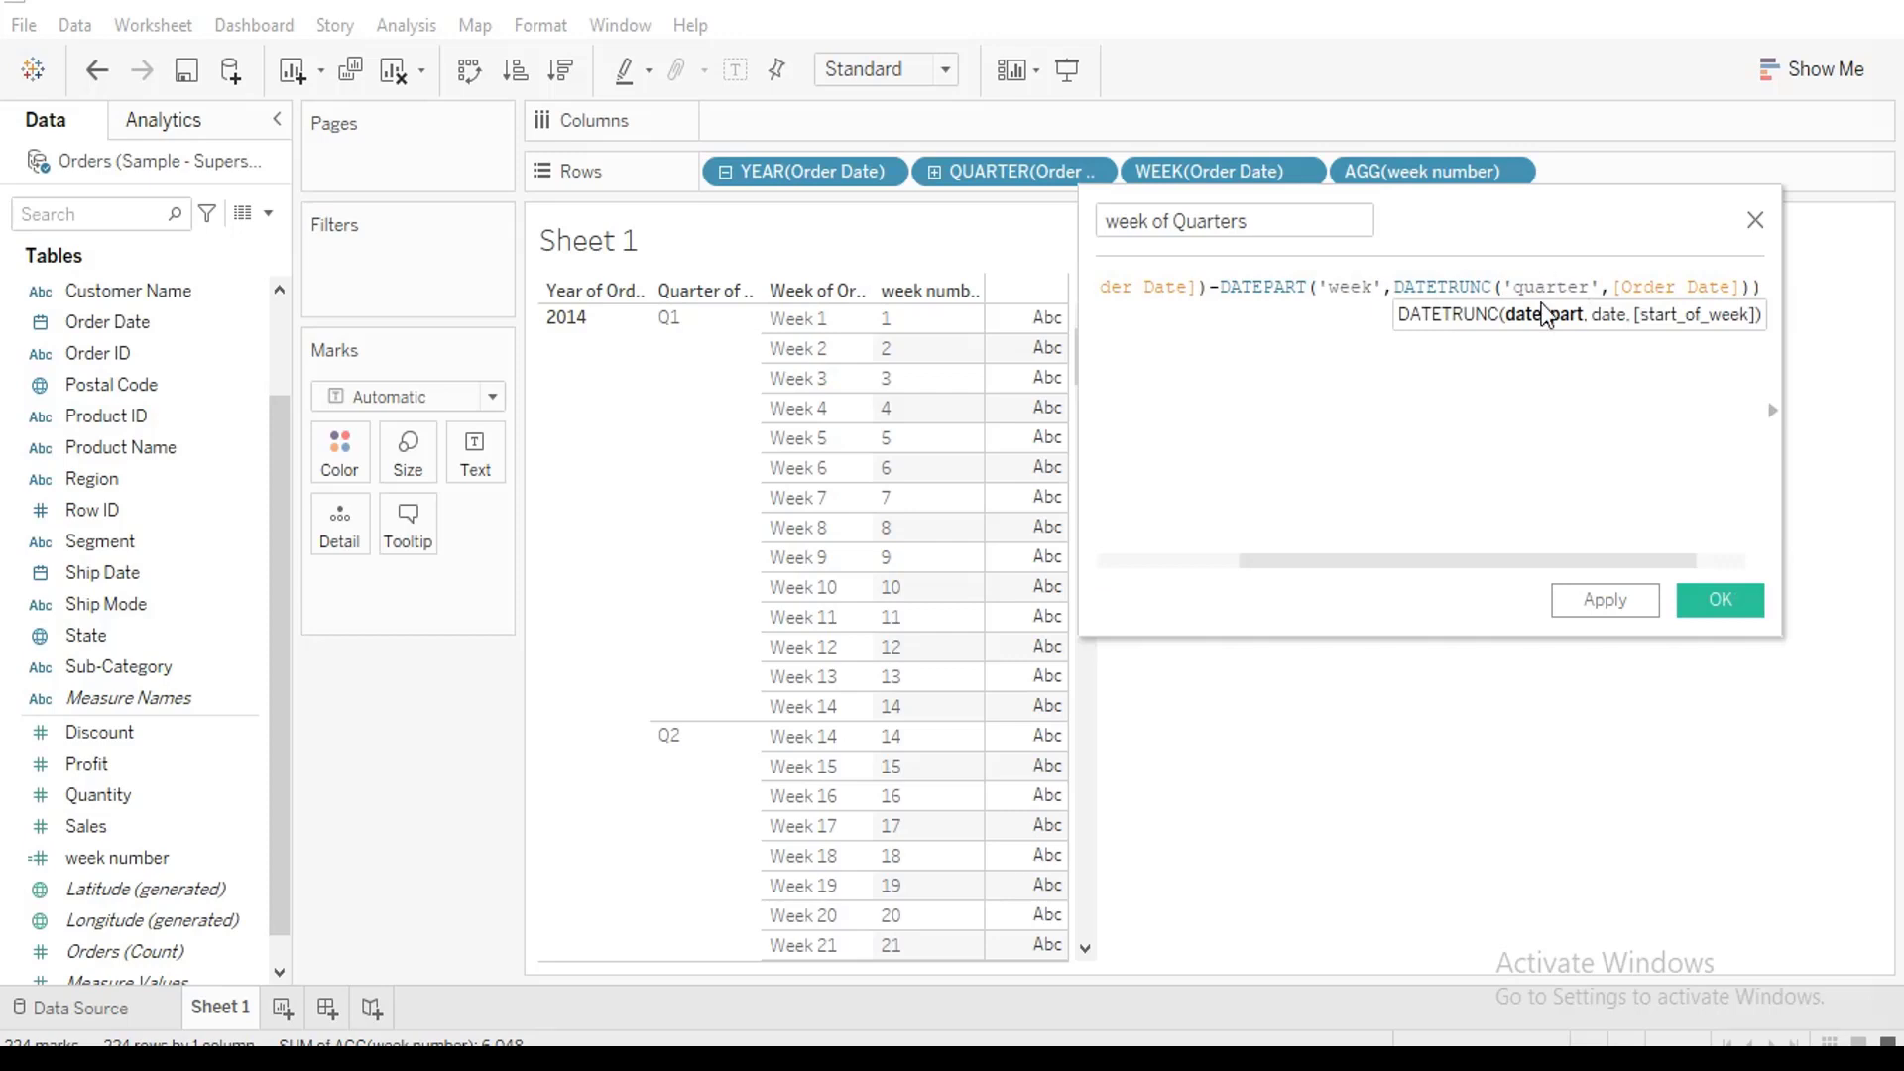
Review the whole week of Quarters formula, including its DATETRUNC argument
{"action": "left_click_drag", "start_coordinate": [1459, 561], "coordinate": [1170, 545]}
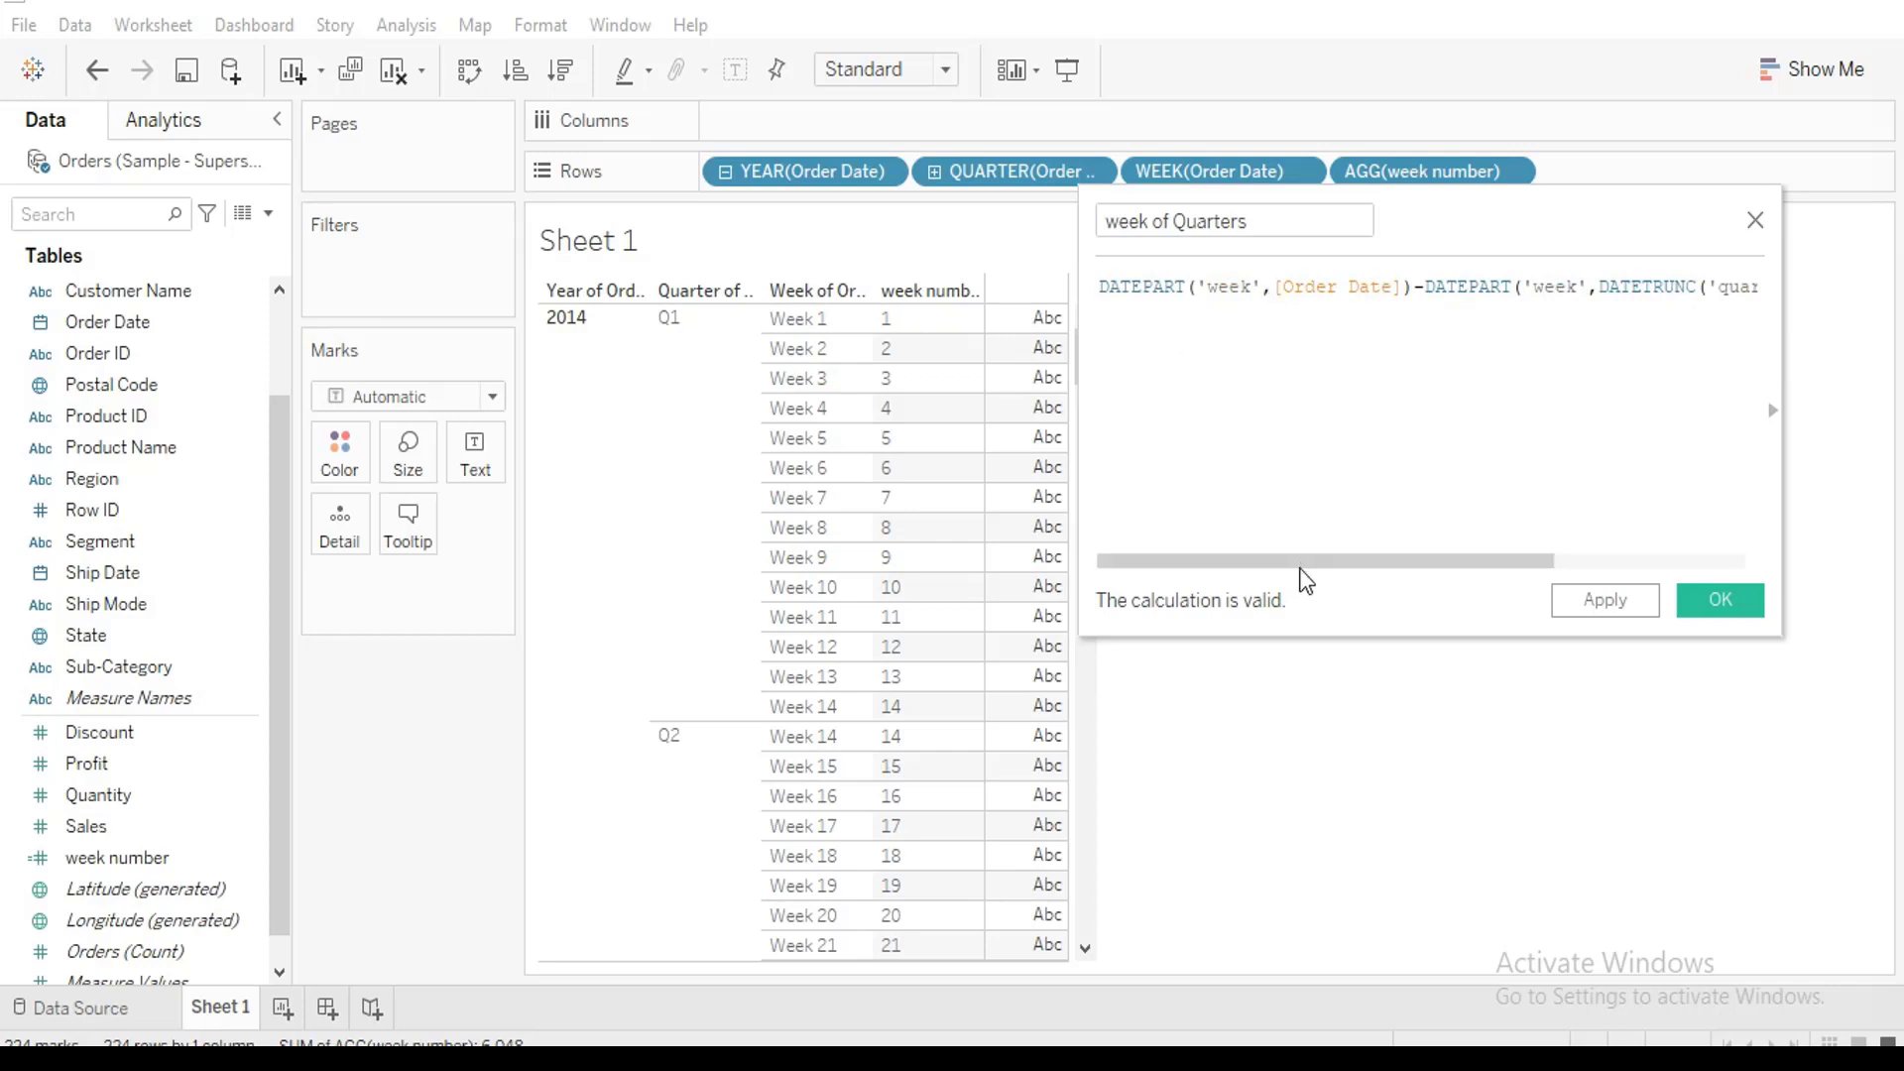
{"action": "left_click_drag", "start_coordinate": [1299, 561], "coordinate": [1590, 567]}
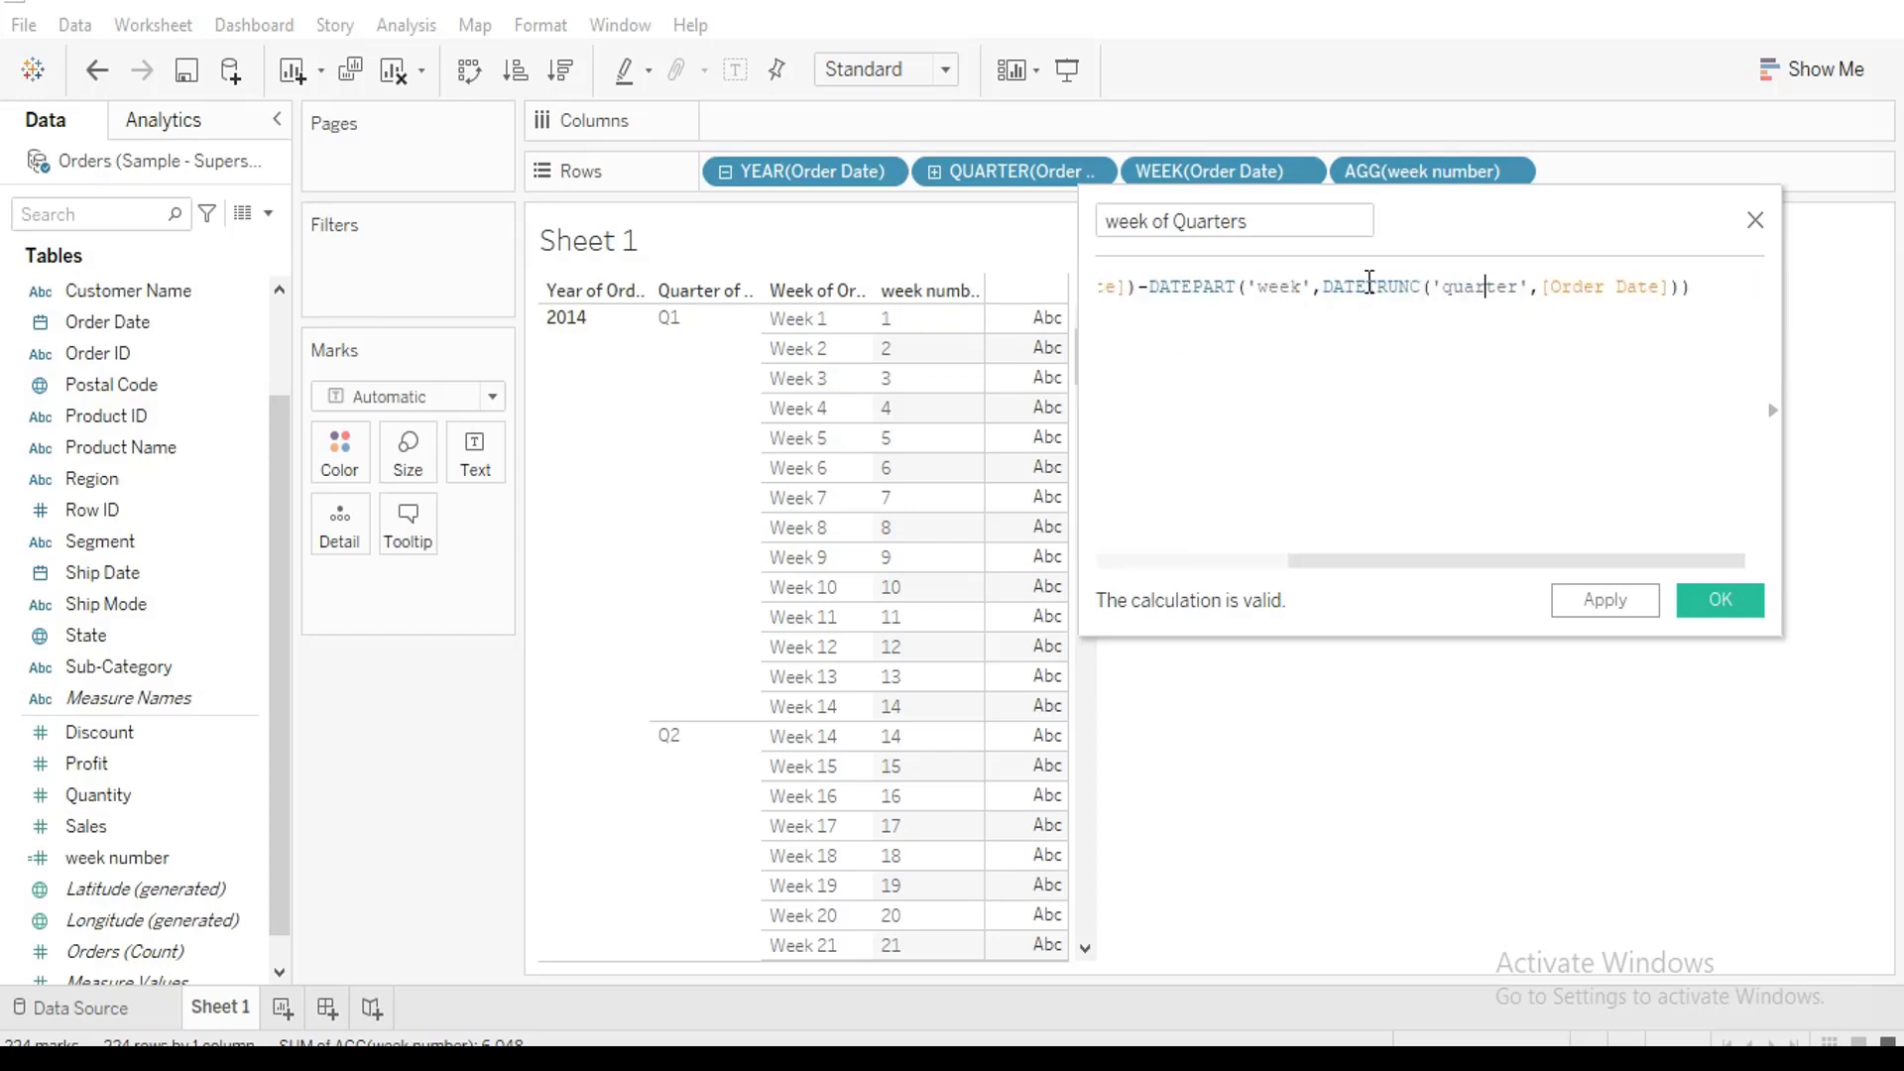
{"action": "left_click_drag", "start_coordinate": [1321, 293], "coordinate": [1650, 294]}
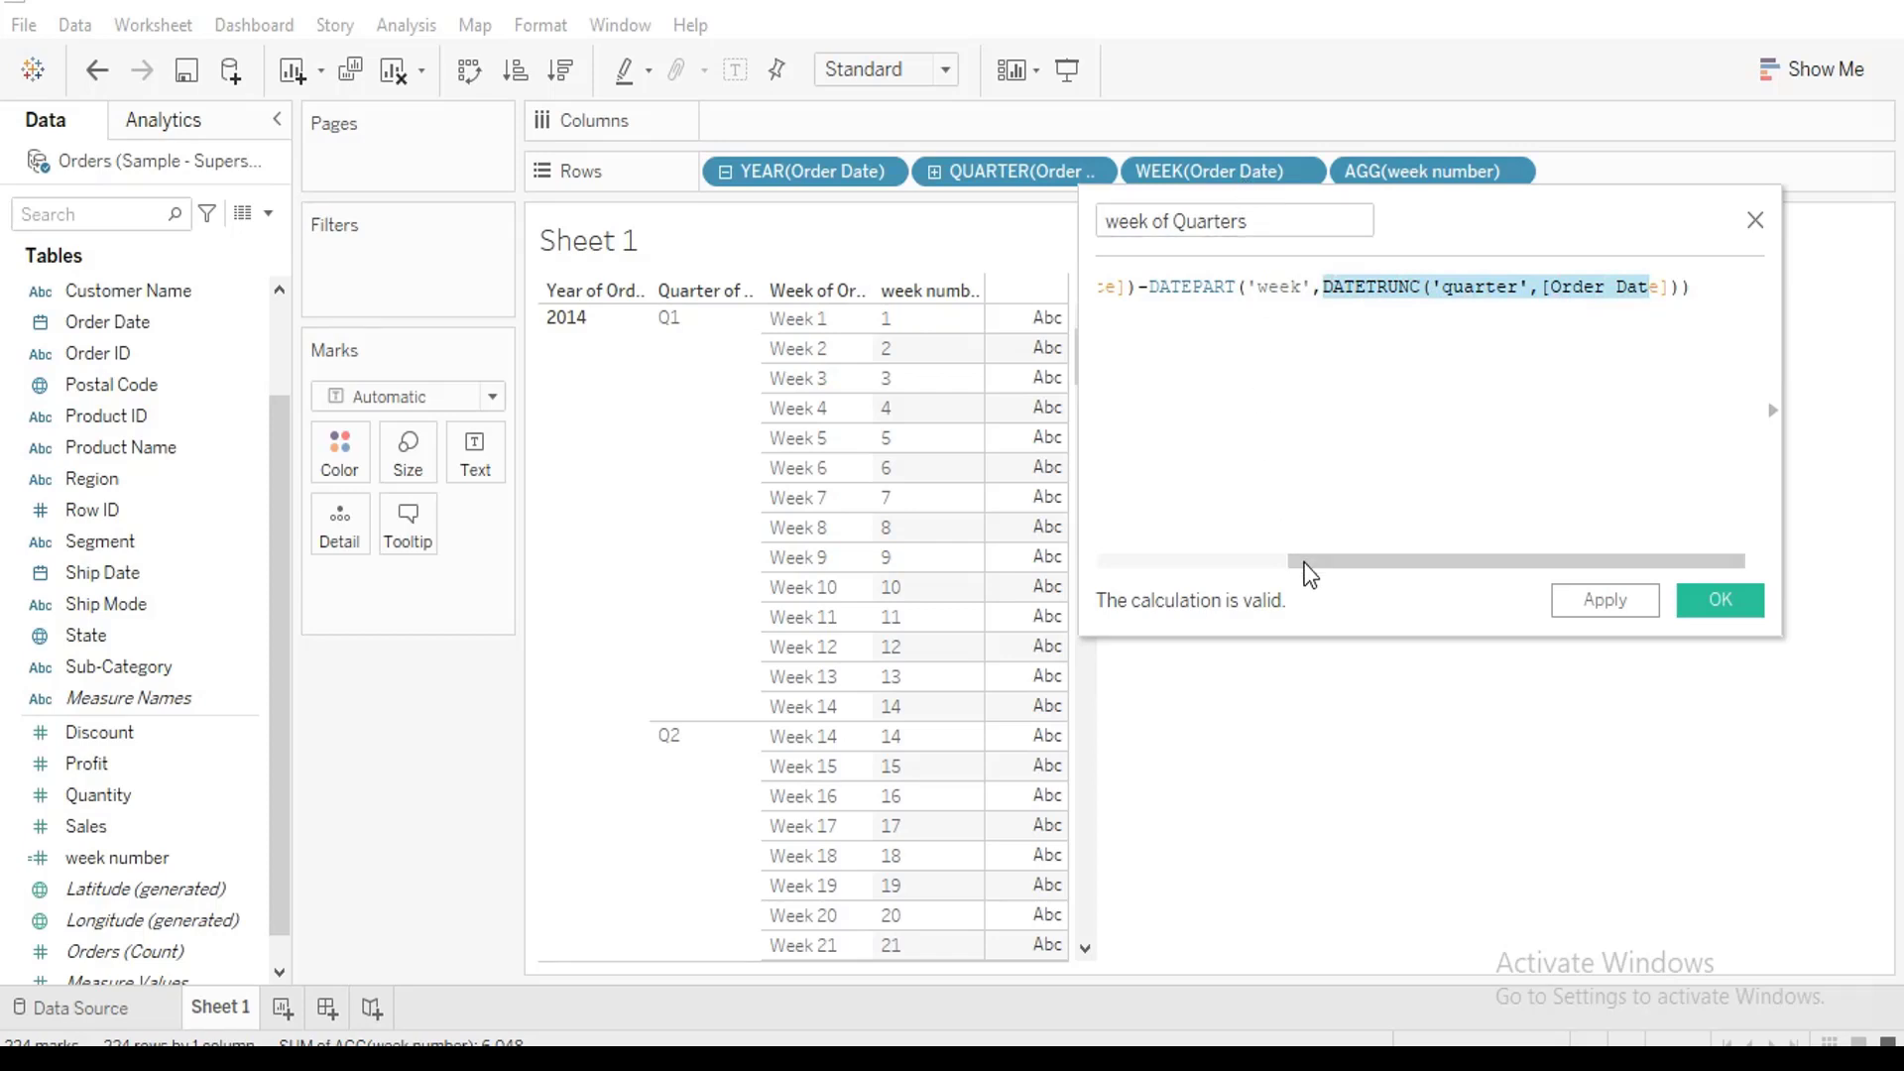
{"action": "left_click_drag", "start_coordinate": [1309, 573], "coordinate": [1075, 574]}
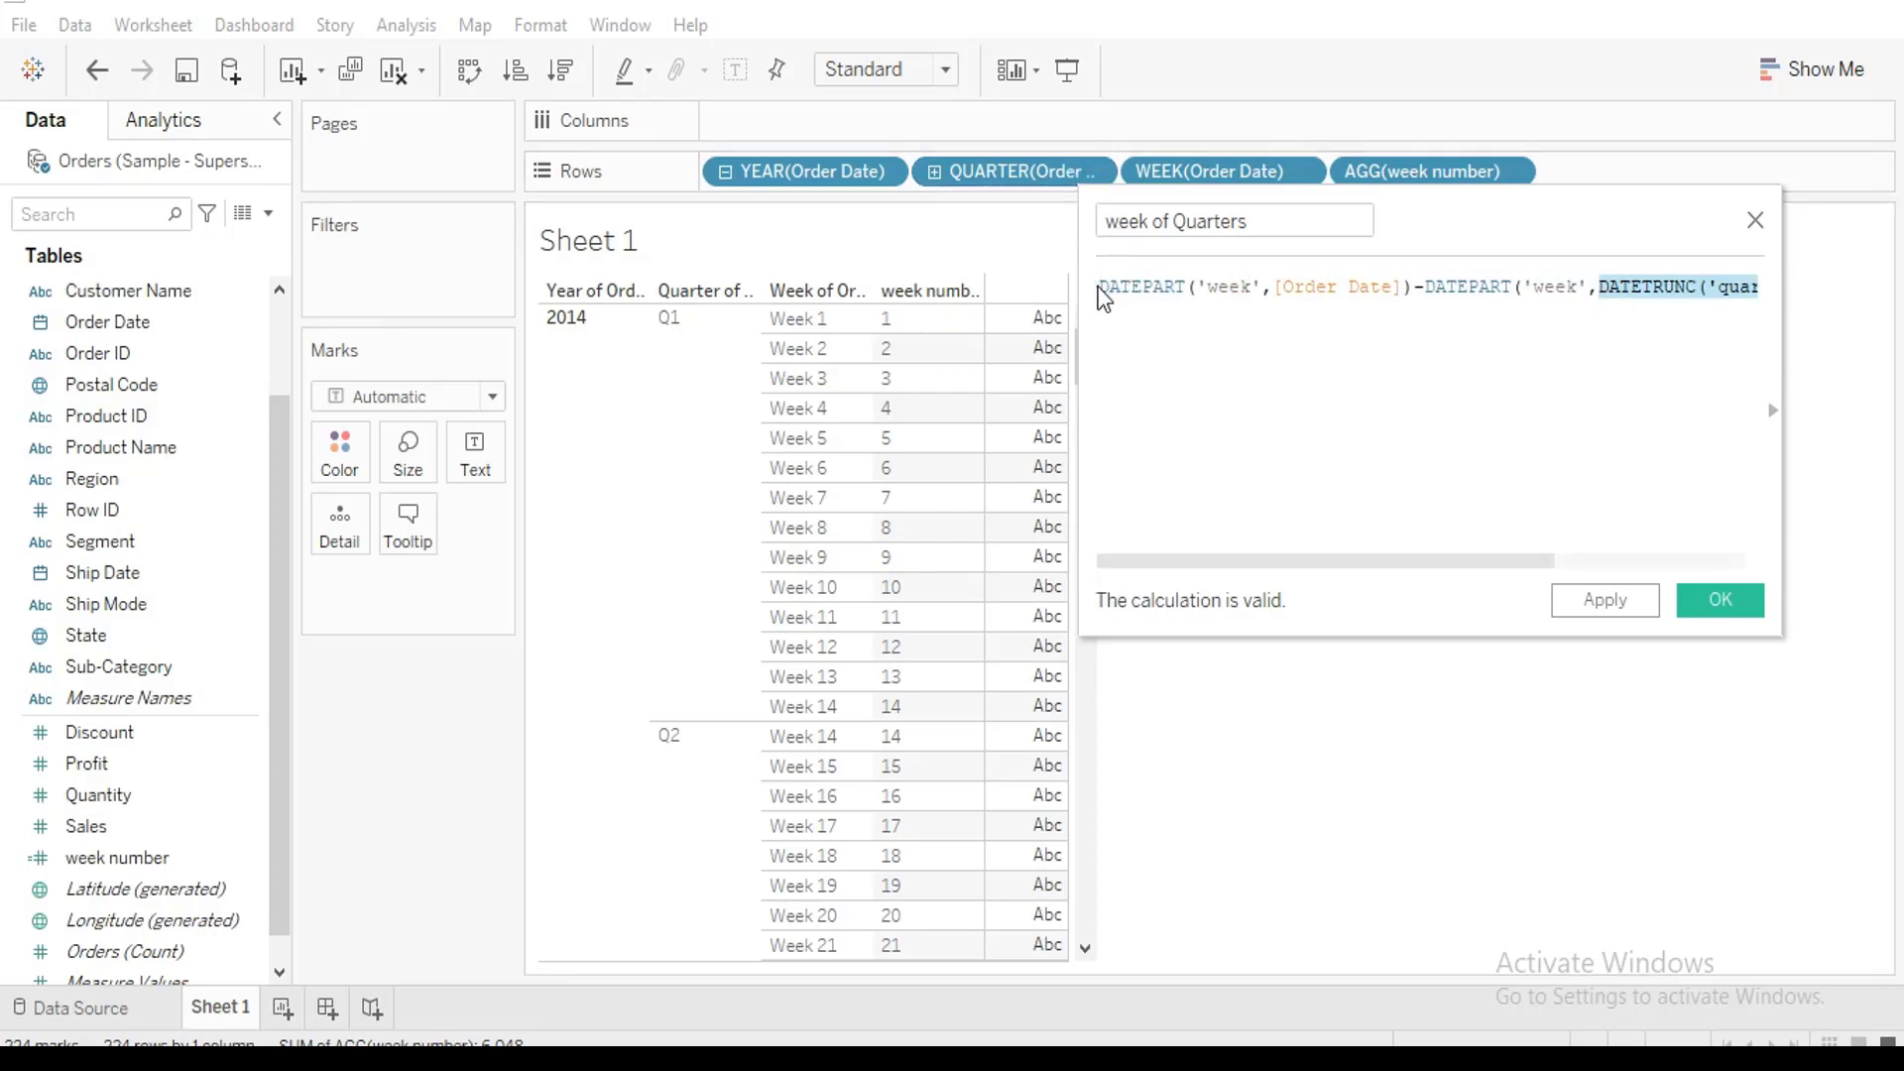
{"action": "key", "text": "ctrl+a"}
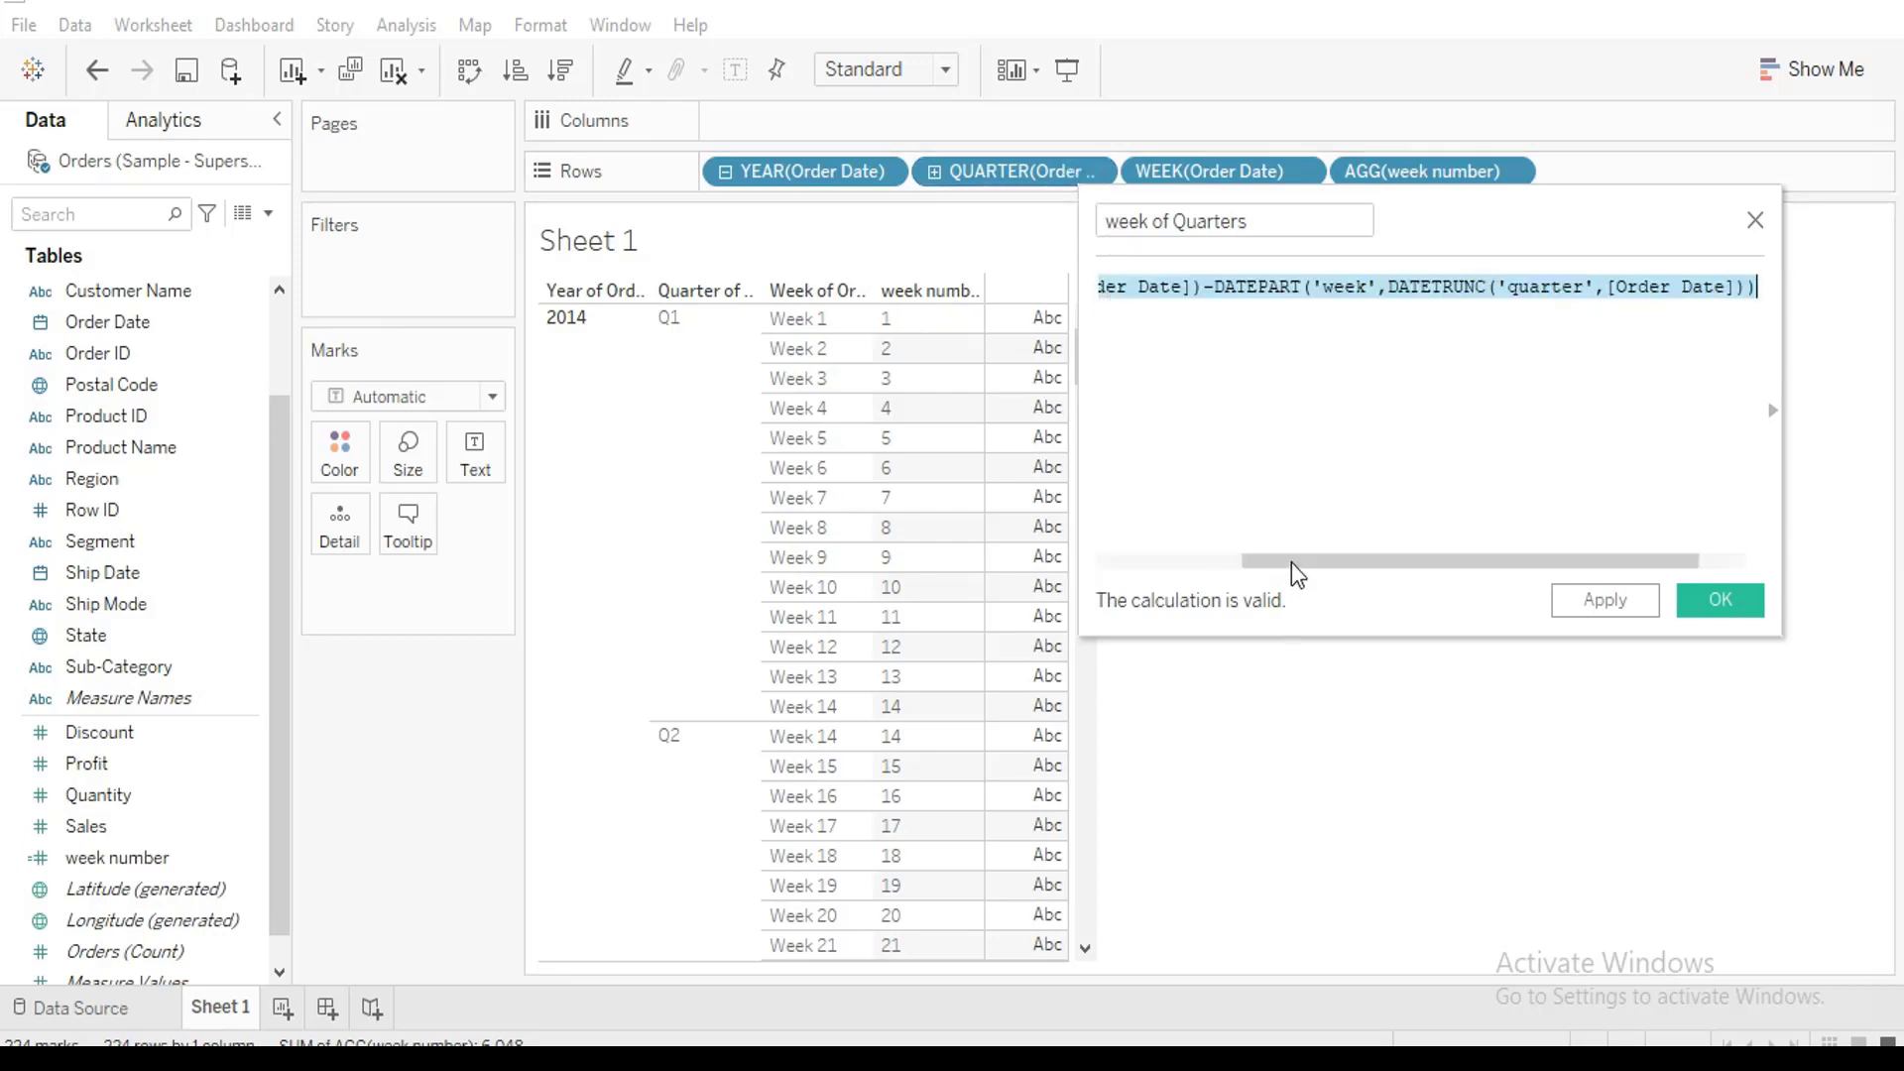
Enclose the DATEPART subtraction in parentheses, put 1+ in front of it, and save the week of Quarters calculated field
{"action": "left_click_drag", "start_coordinate": [1291, 562], "coordinate": [1107, 607]}
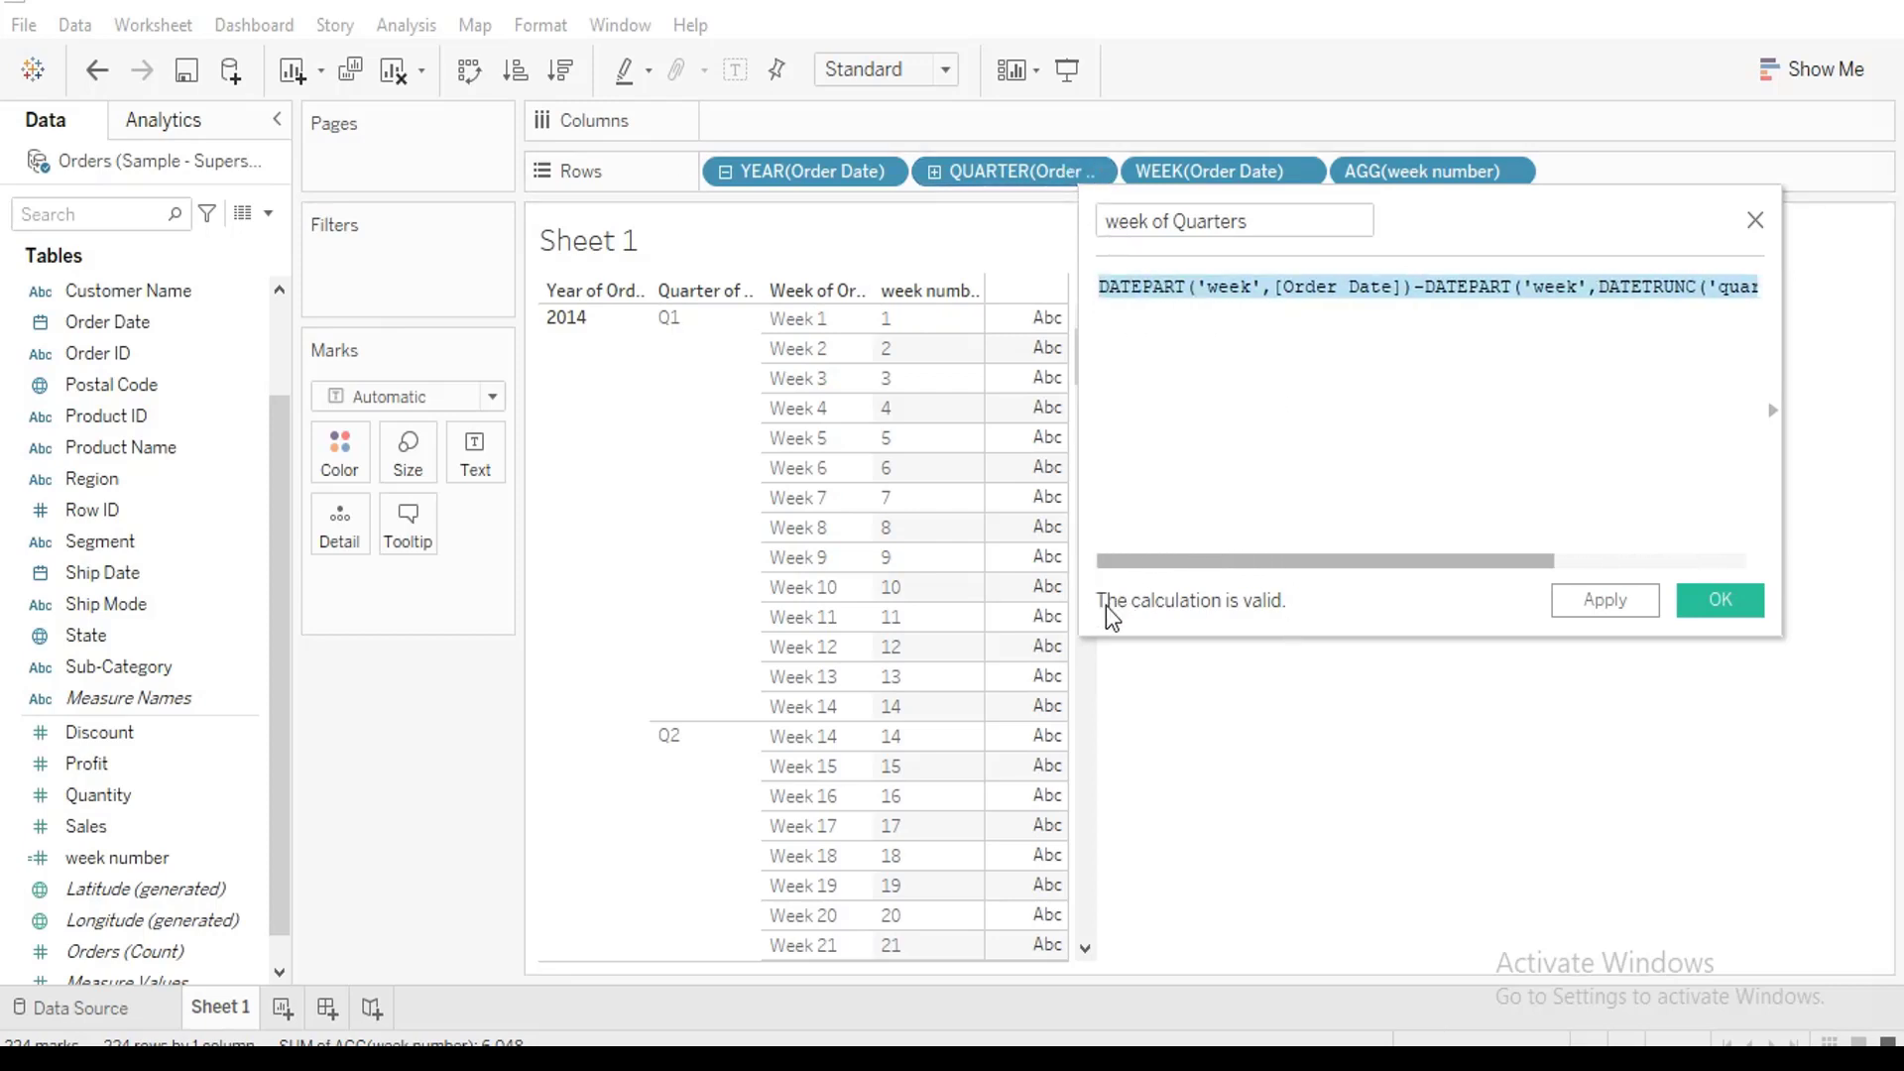
{"action": "left_click", "coordinate": [1102, 288]}
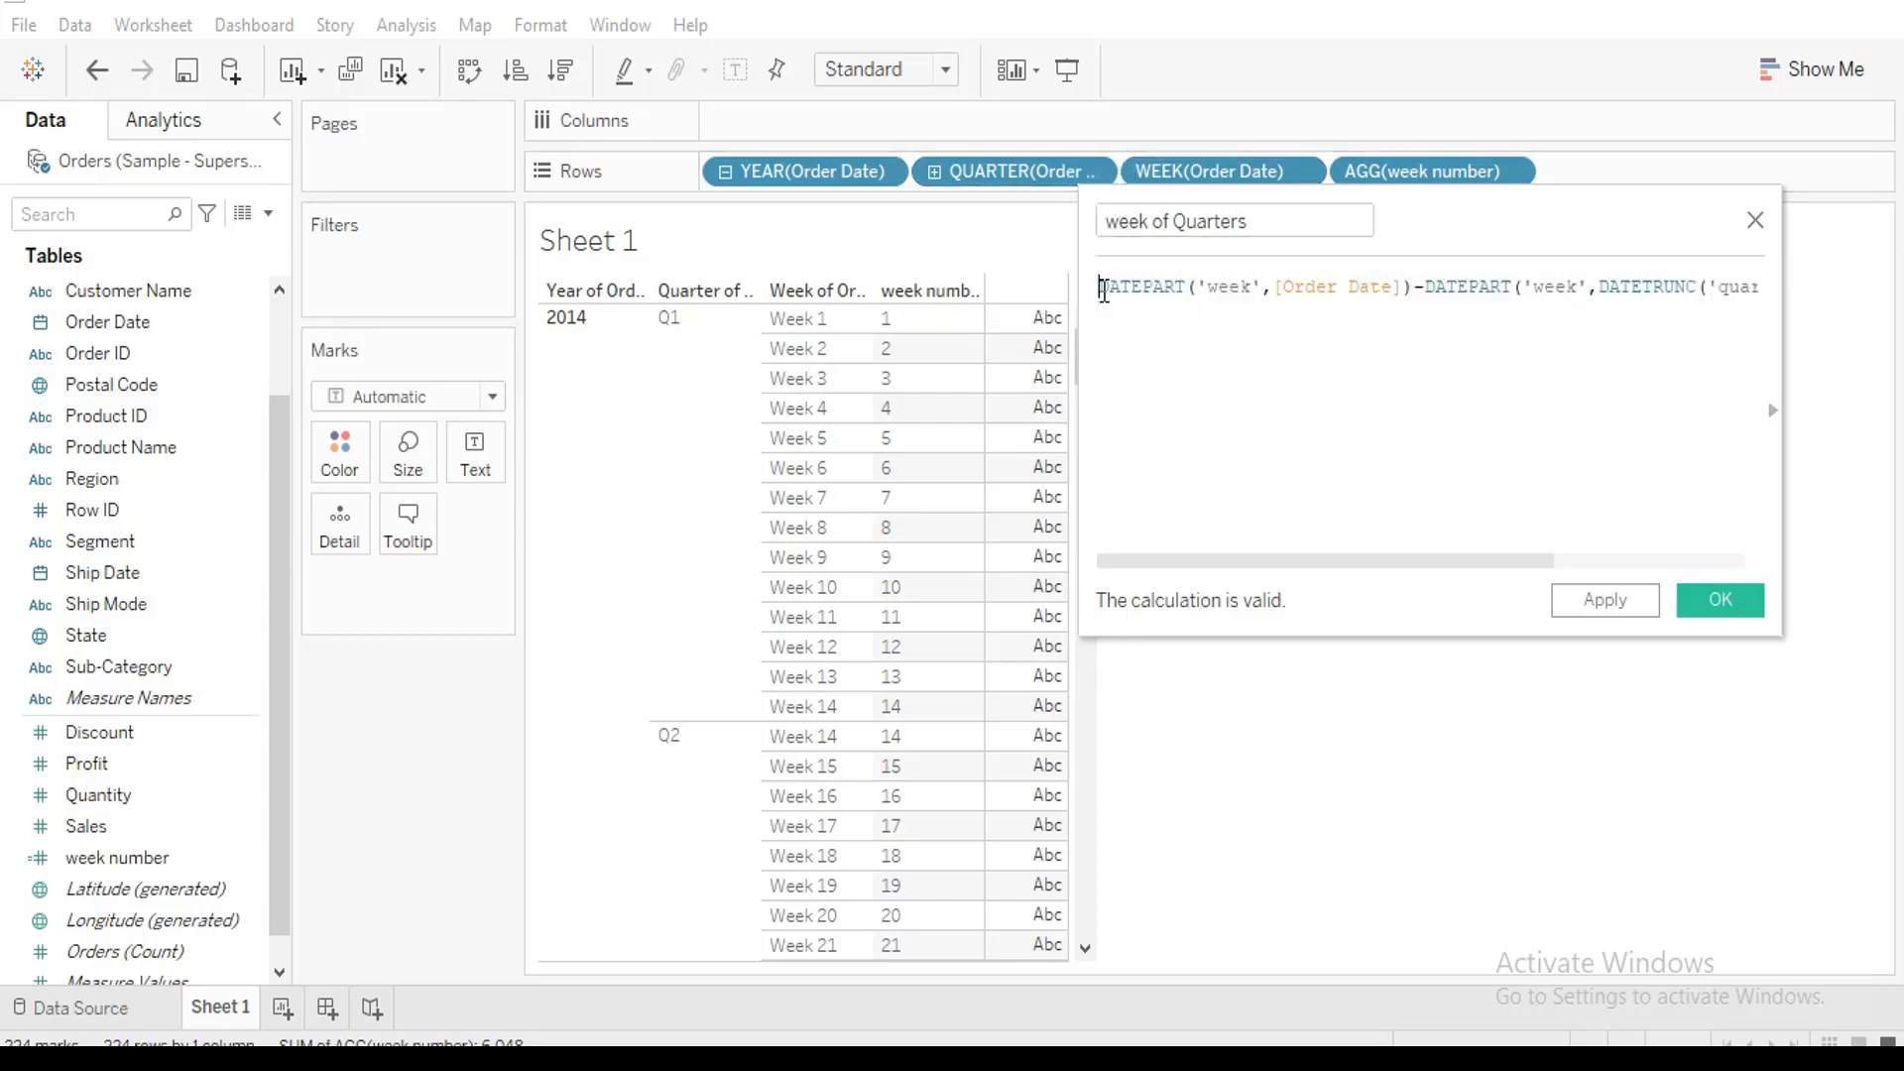
{"action": "type", "text": "1+"}
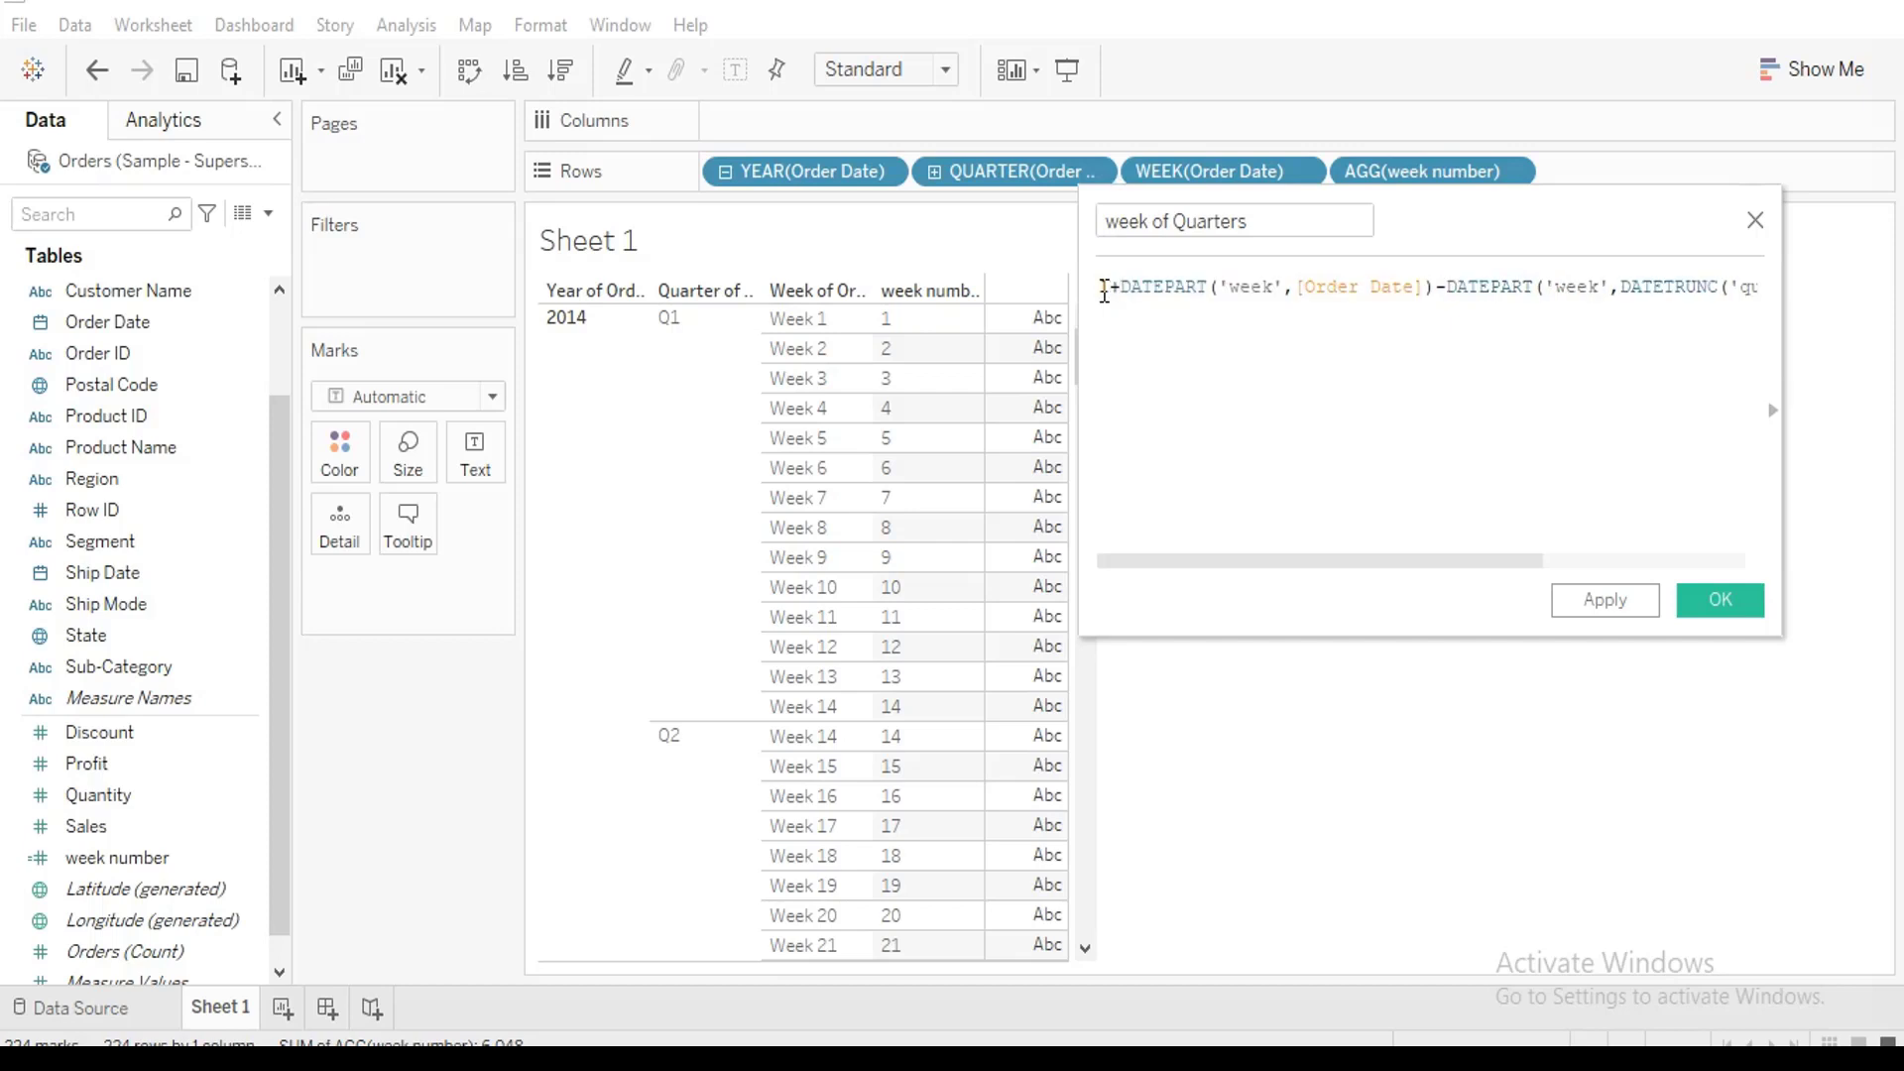
{"action": "type", "text": "("}
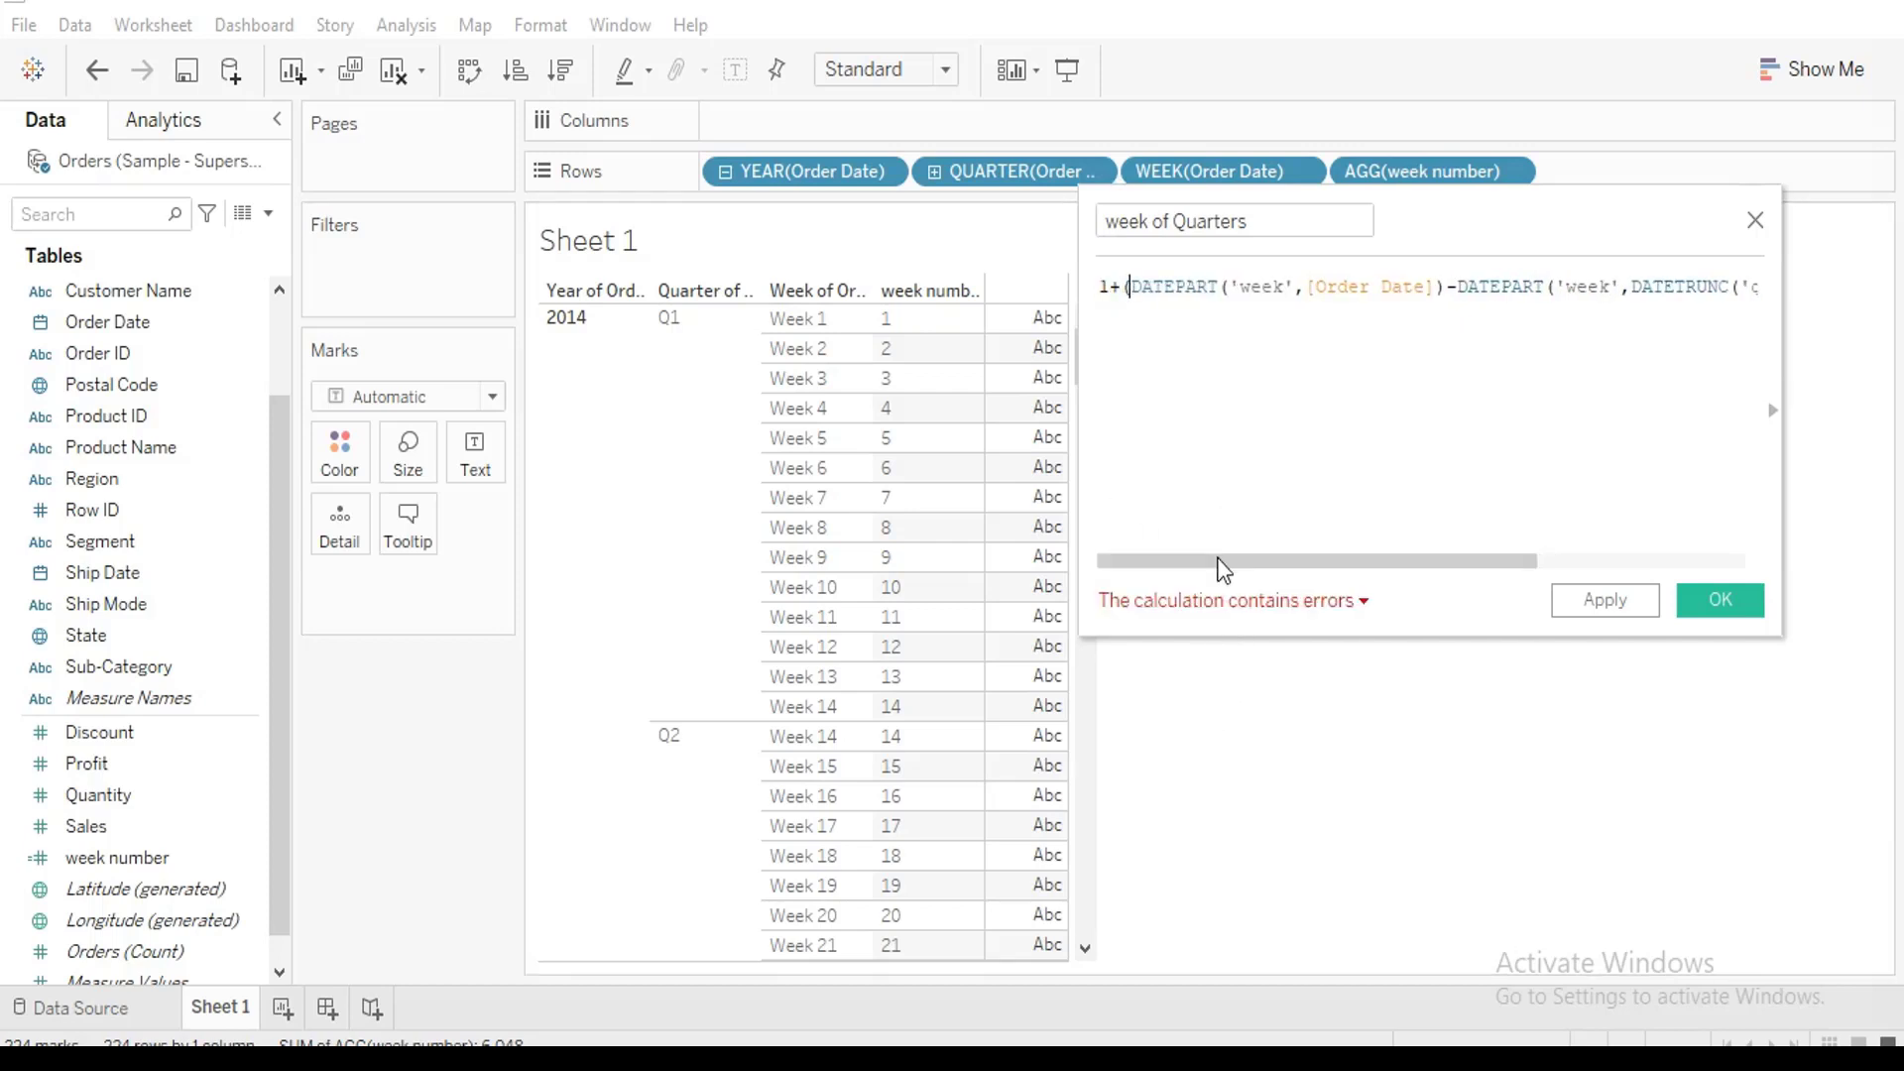
{"action": "left_click_drag", "start_coordinate": [1223, 570], "coordinate": [1607, 535]}
{"action": "left_click", "coordinate": [1707, 290]}
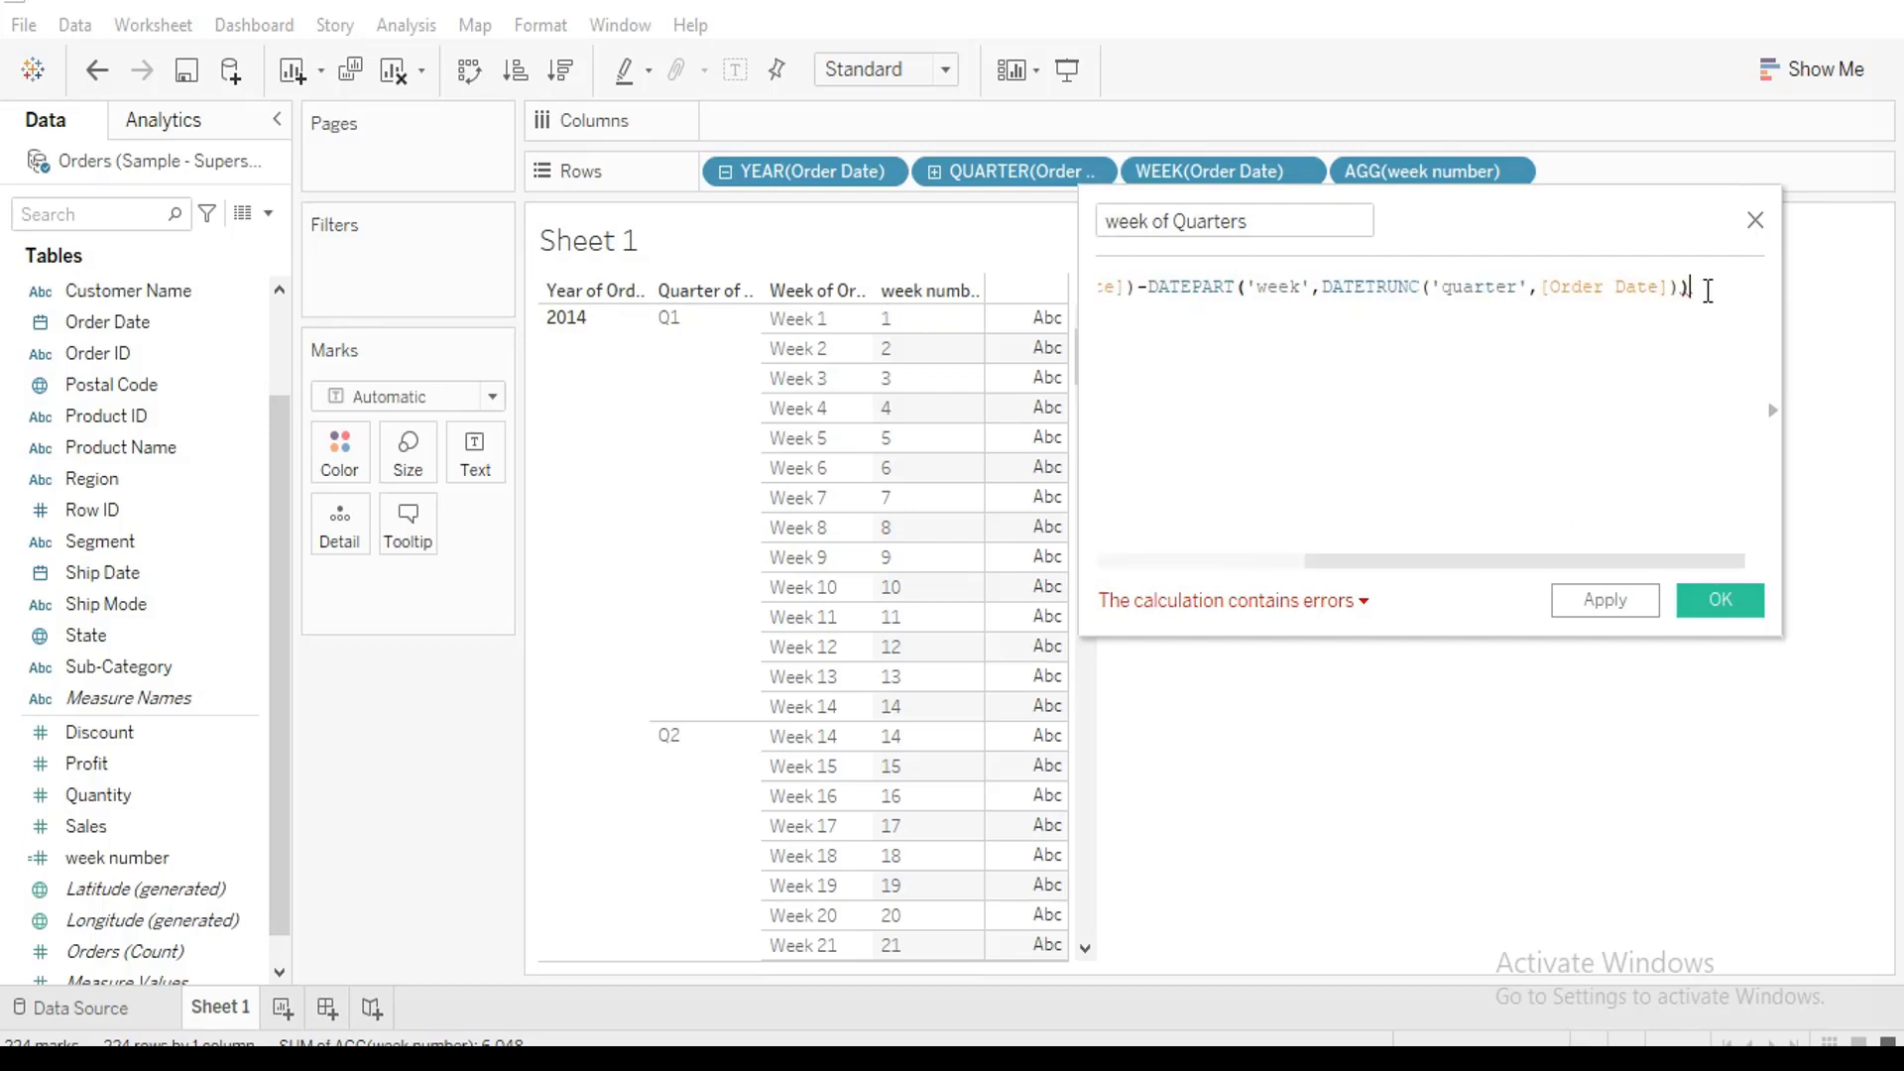
{"action": "type", "text": ")"}
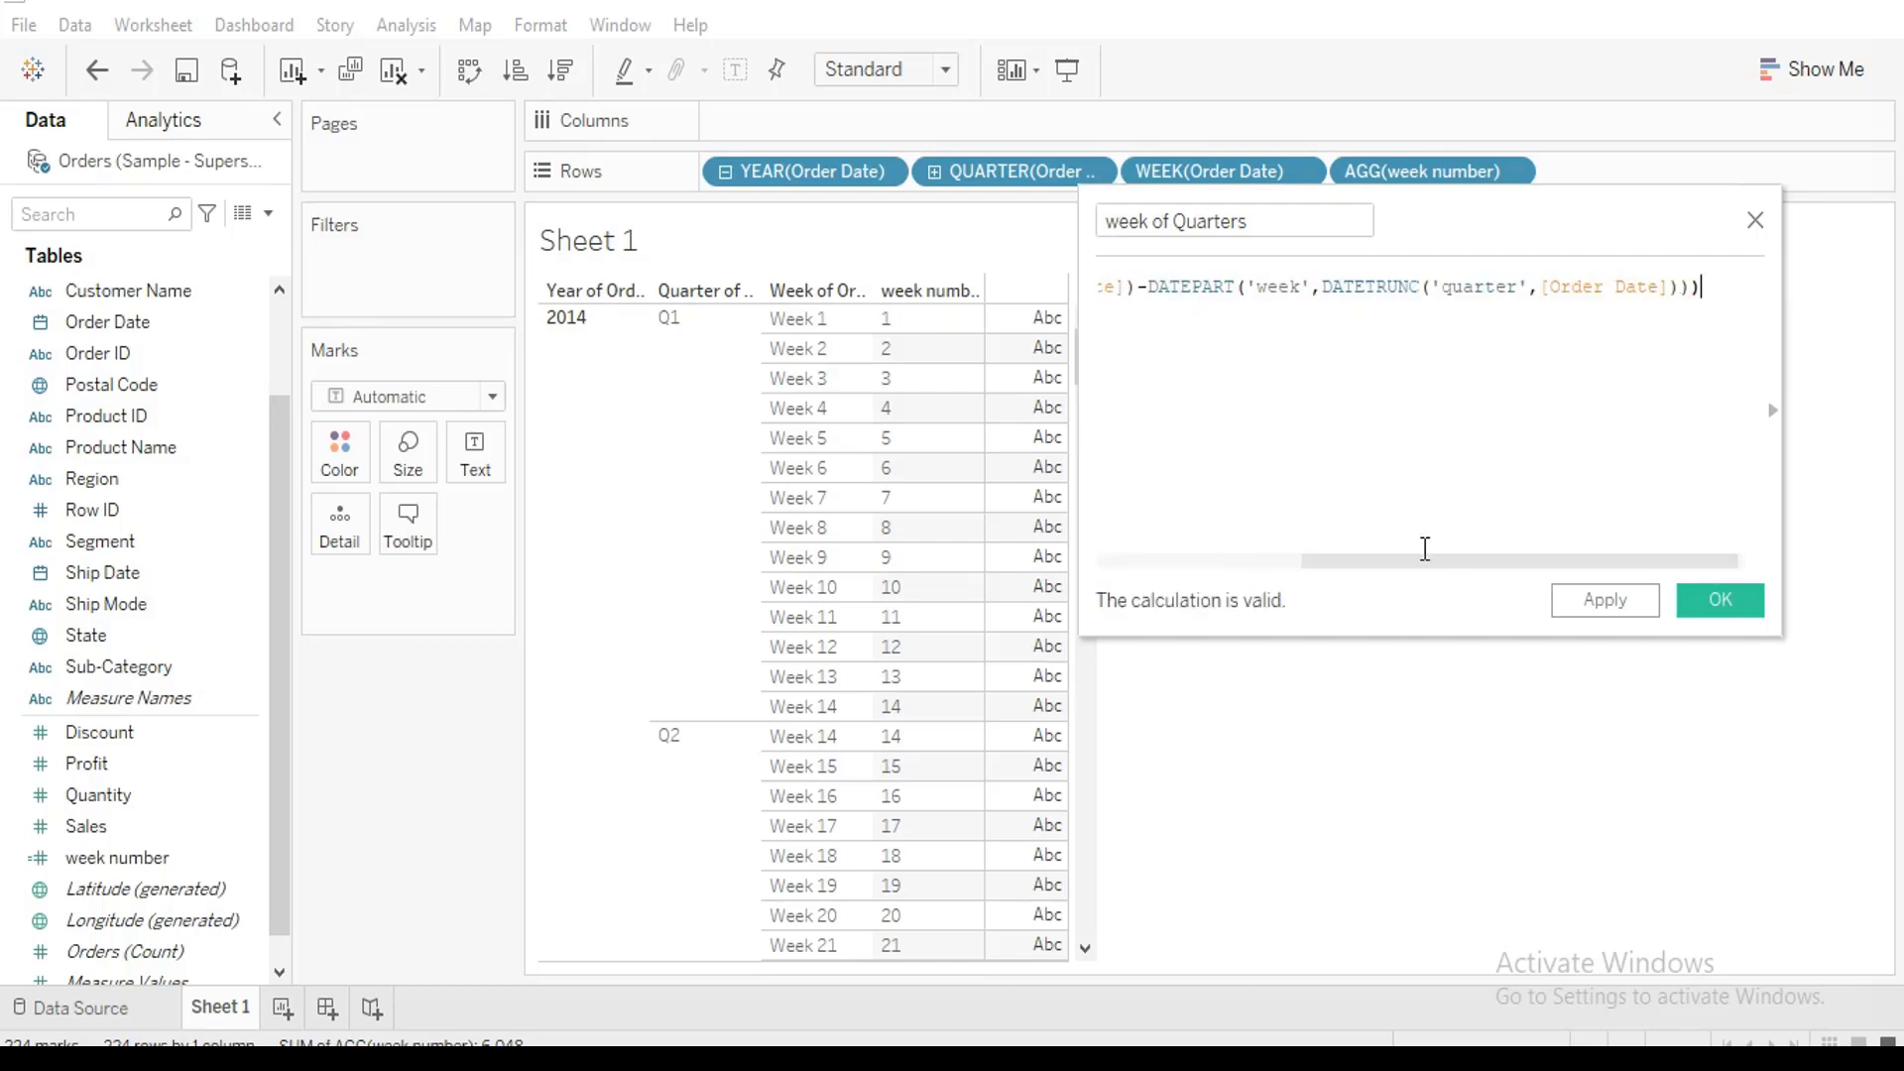
{"action": "left_click_drag", "start_coordinate": [1419, 561], "coordinate": [1088, 544]}
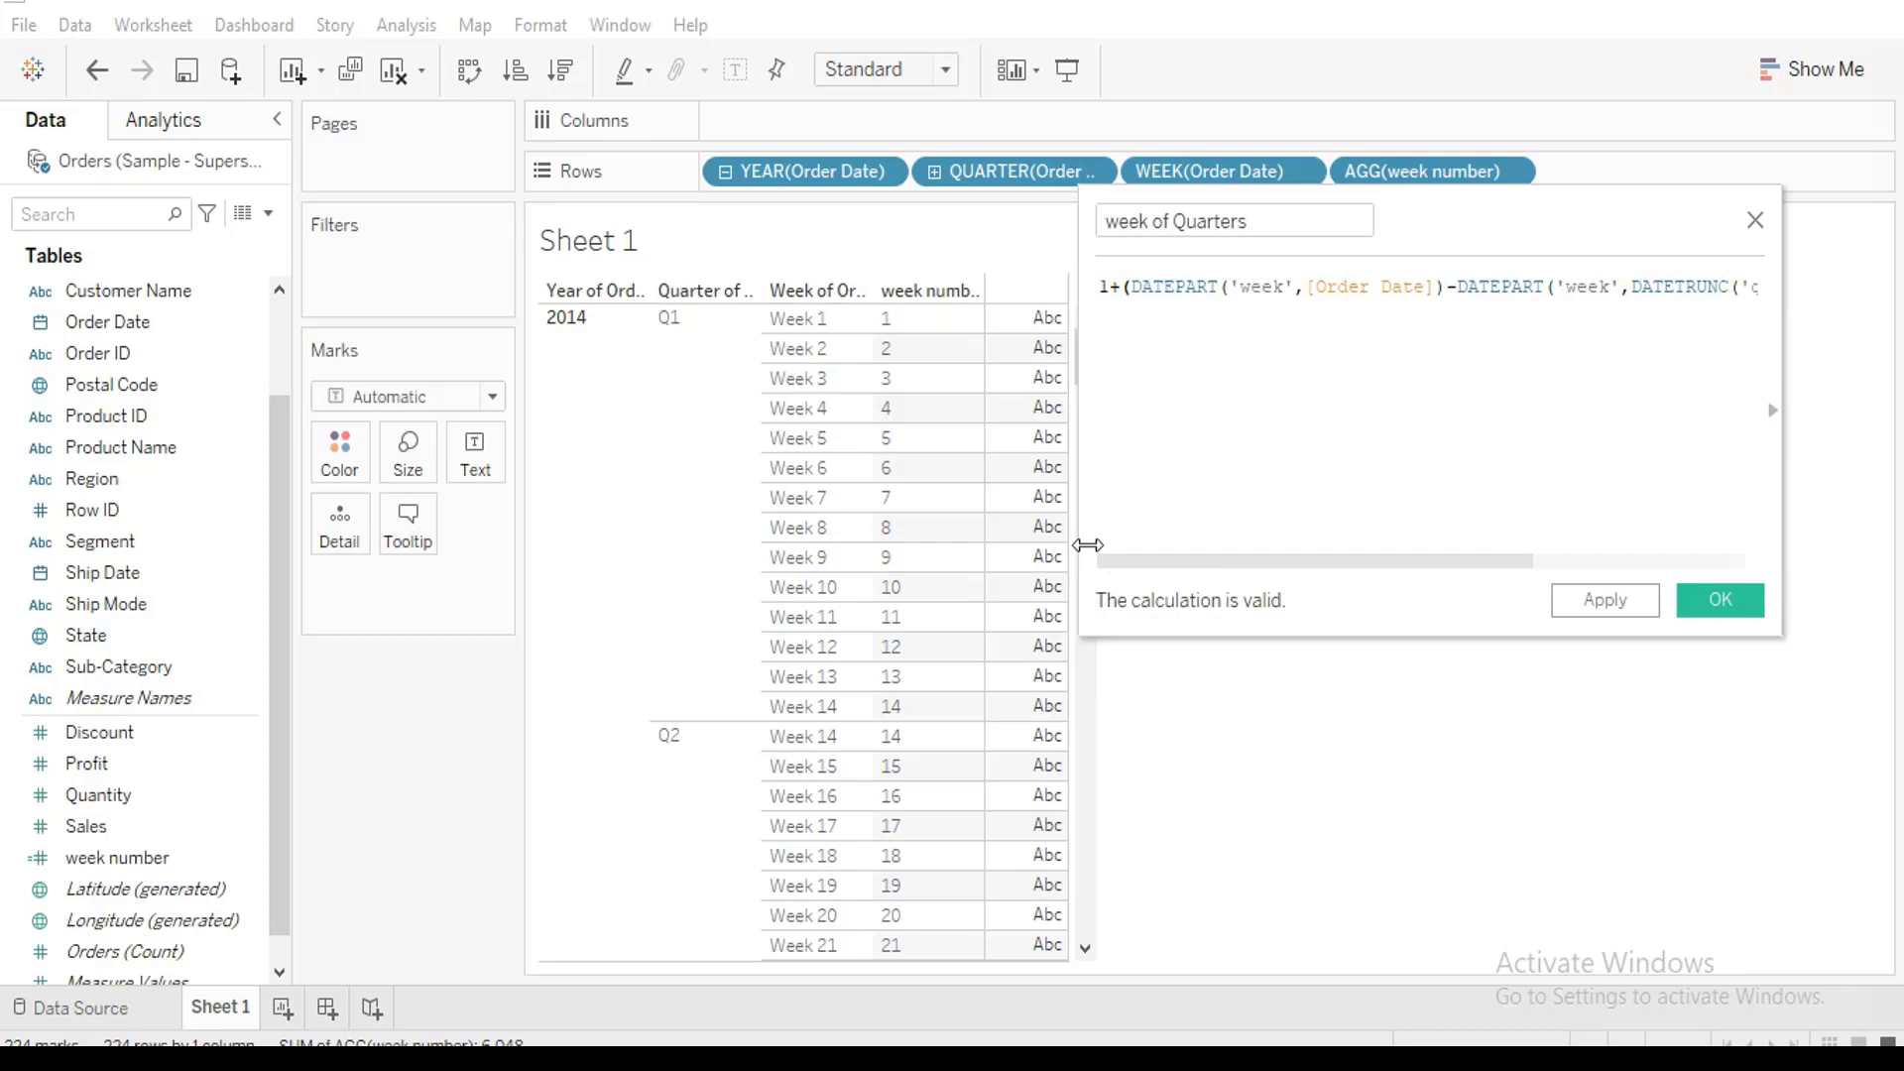
{"action": "left_click", "coordinate": [1621, 603]}
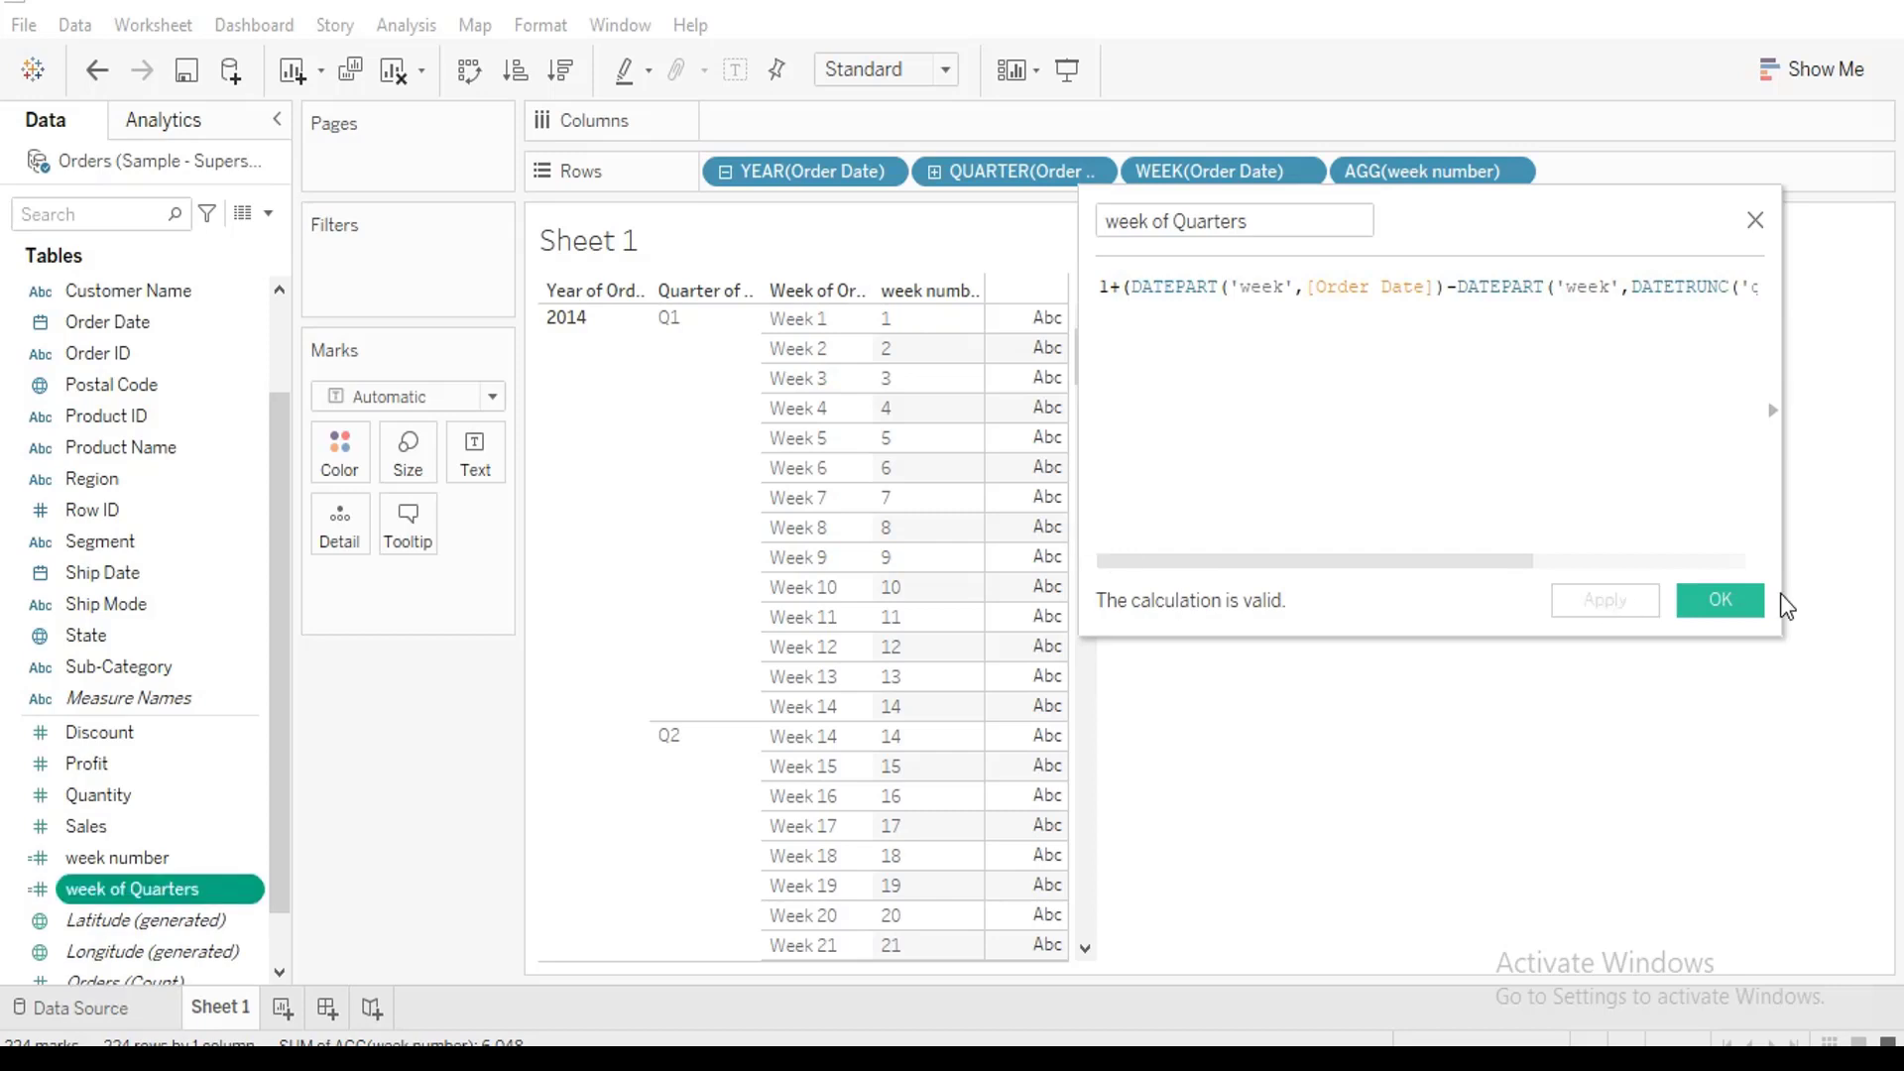
{"action": "left_click", "coordinate": [1707, 597]}
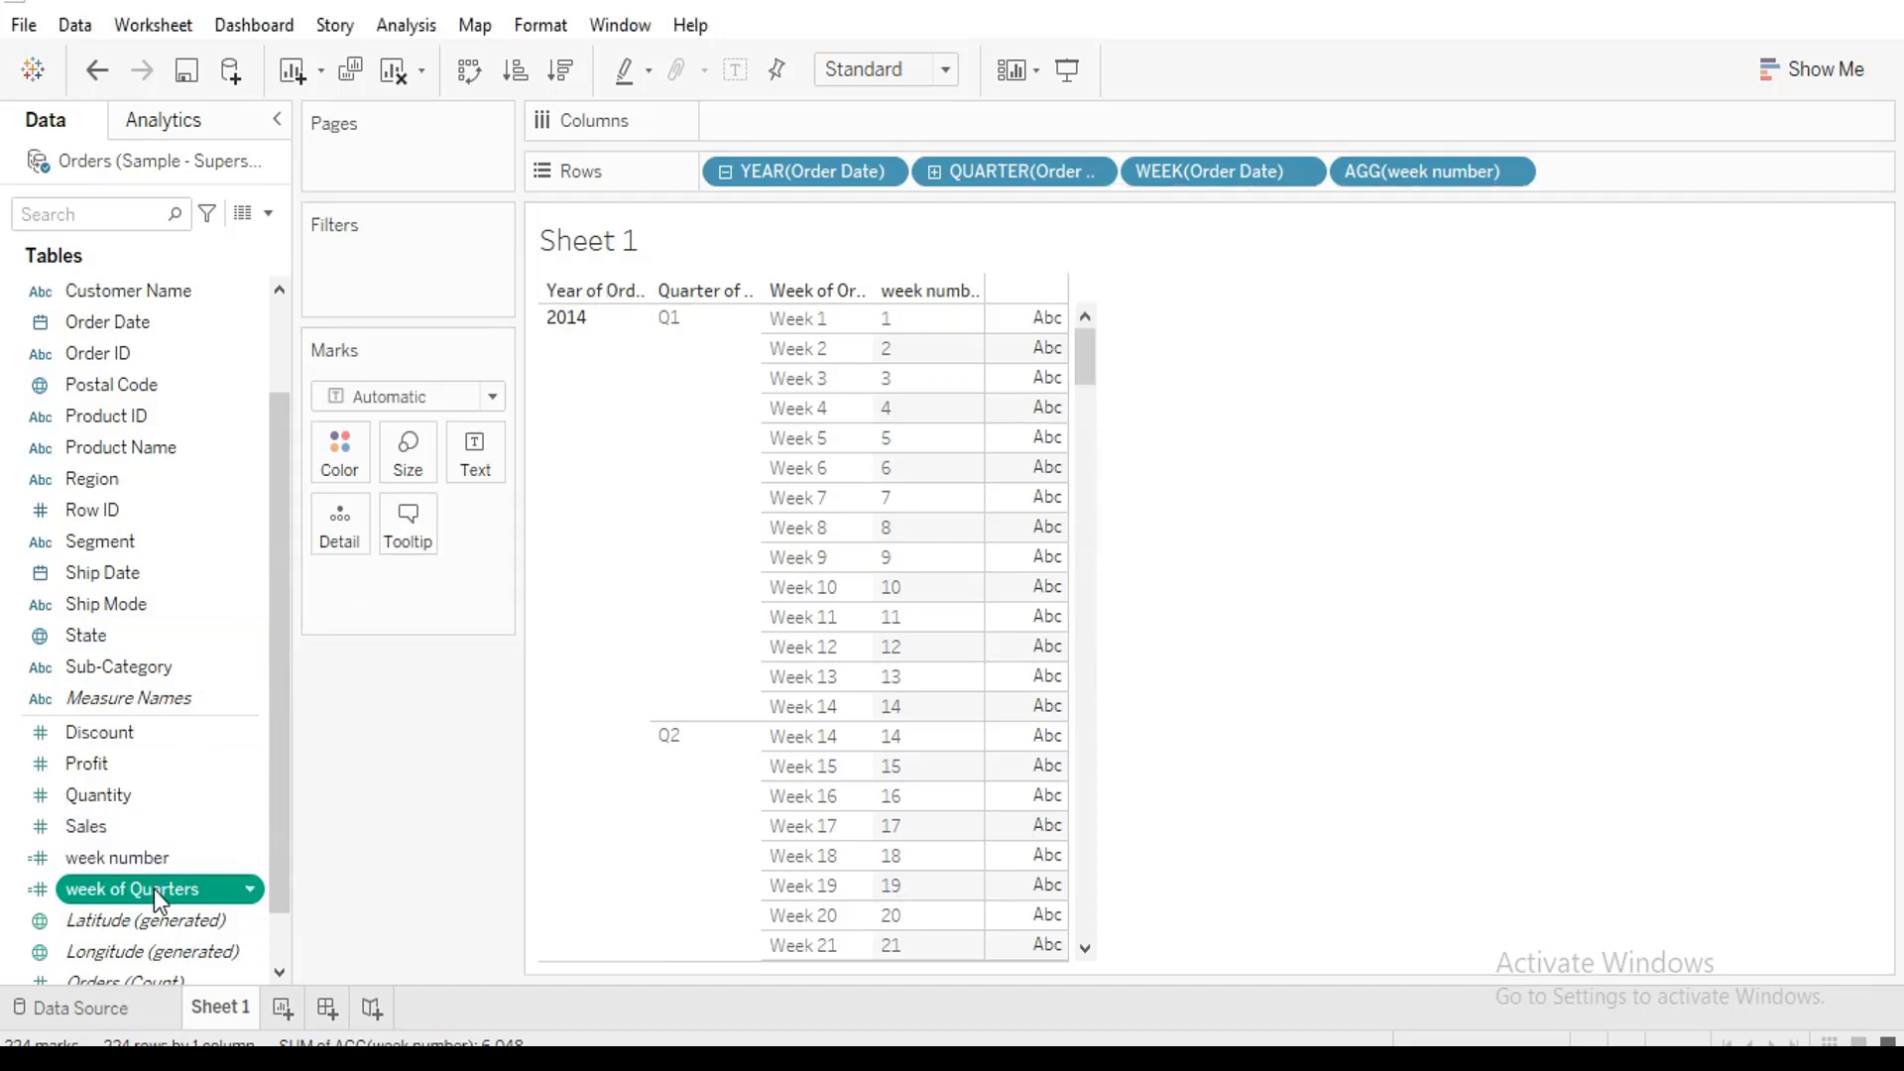
Add week of Quarters at the end of Rows and wrap its entire formula in MIN()
{"action": "left_click_drag", "start_coordinate": [152, 888], "coordinate": [1592, 169]}
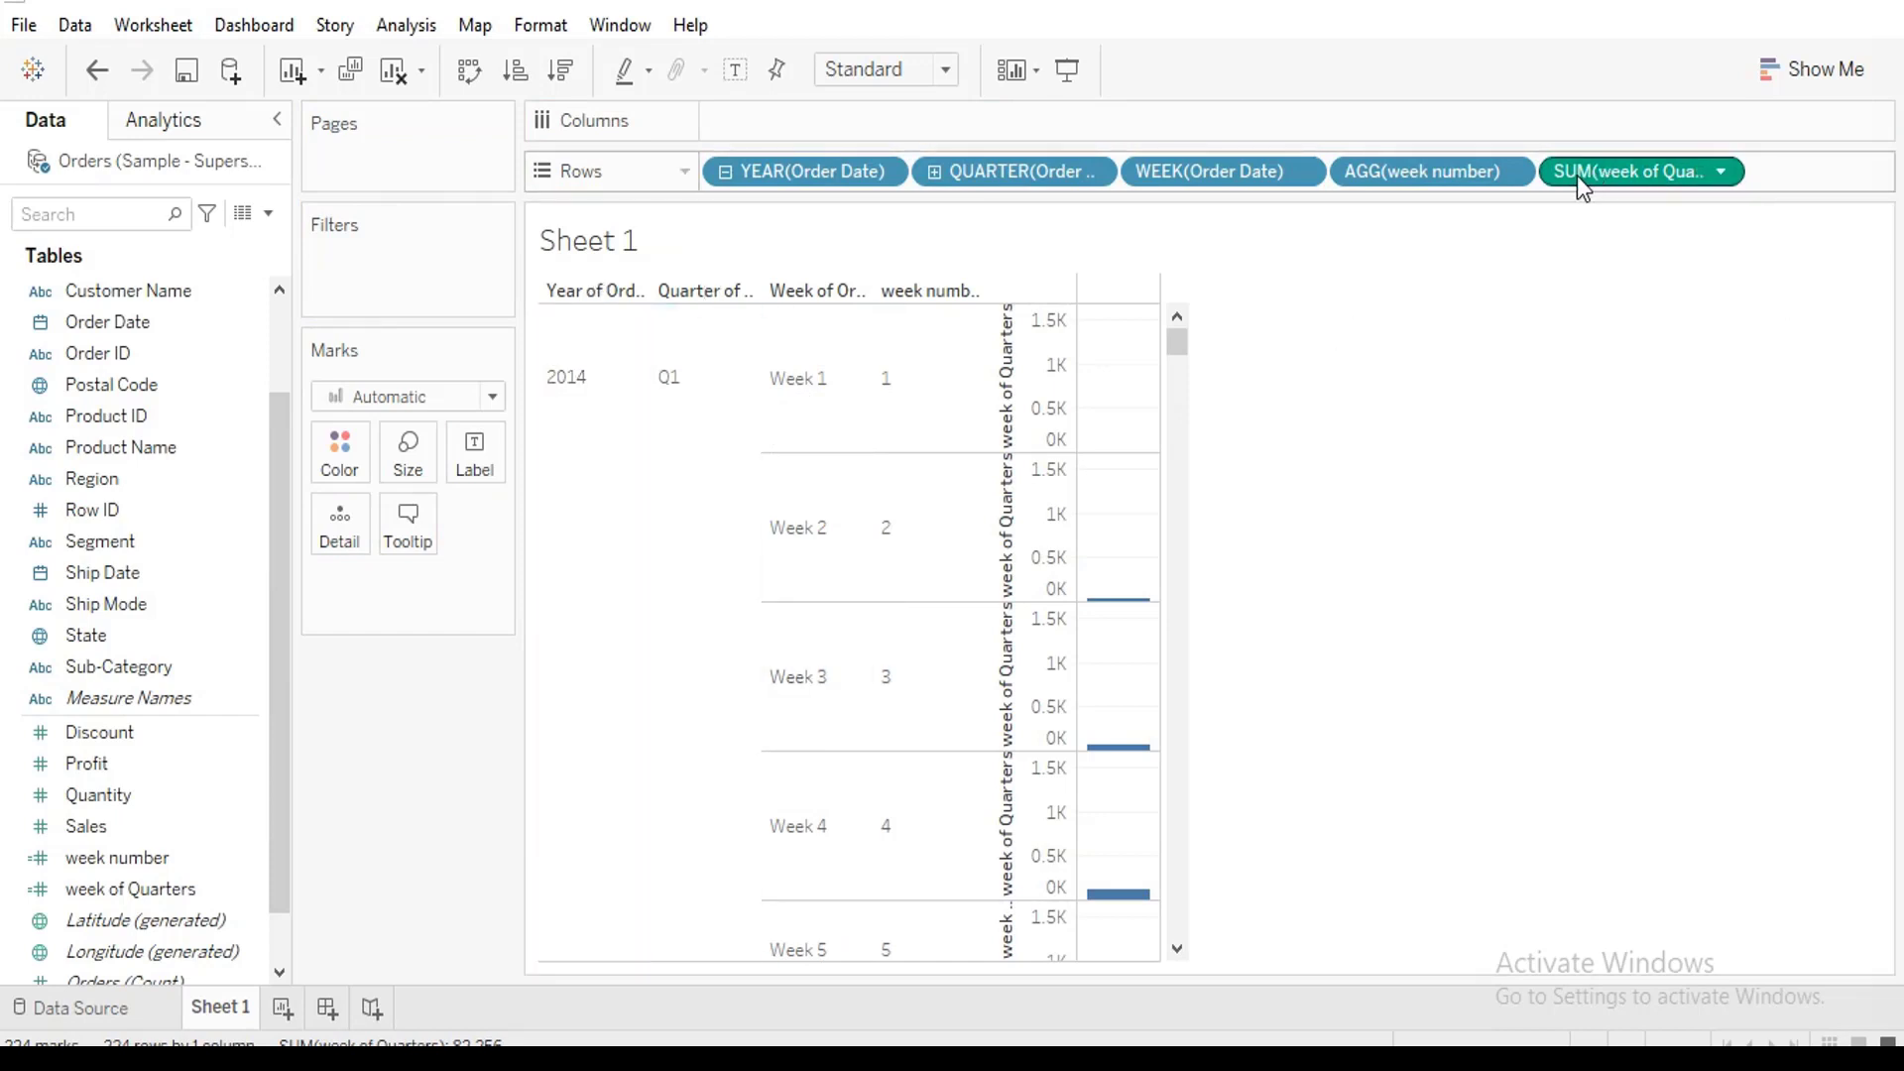
{"action": "left_click", "coordinate": [253, 889]}
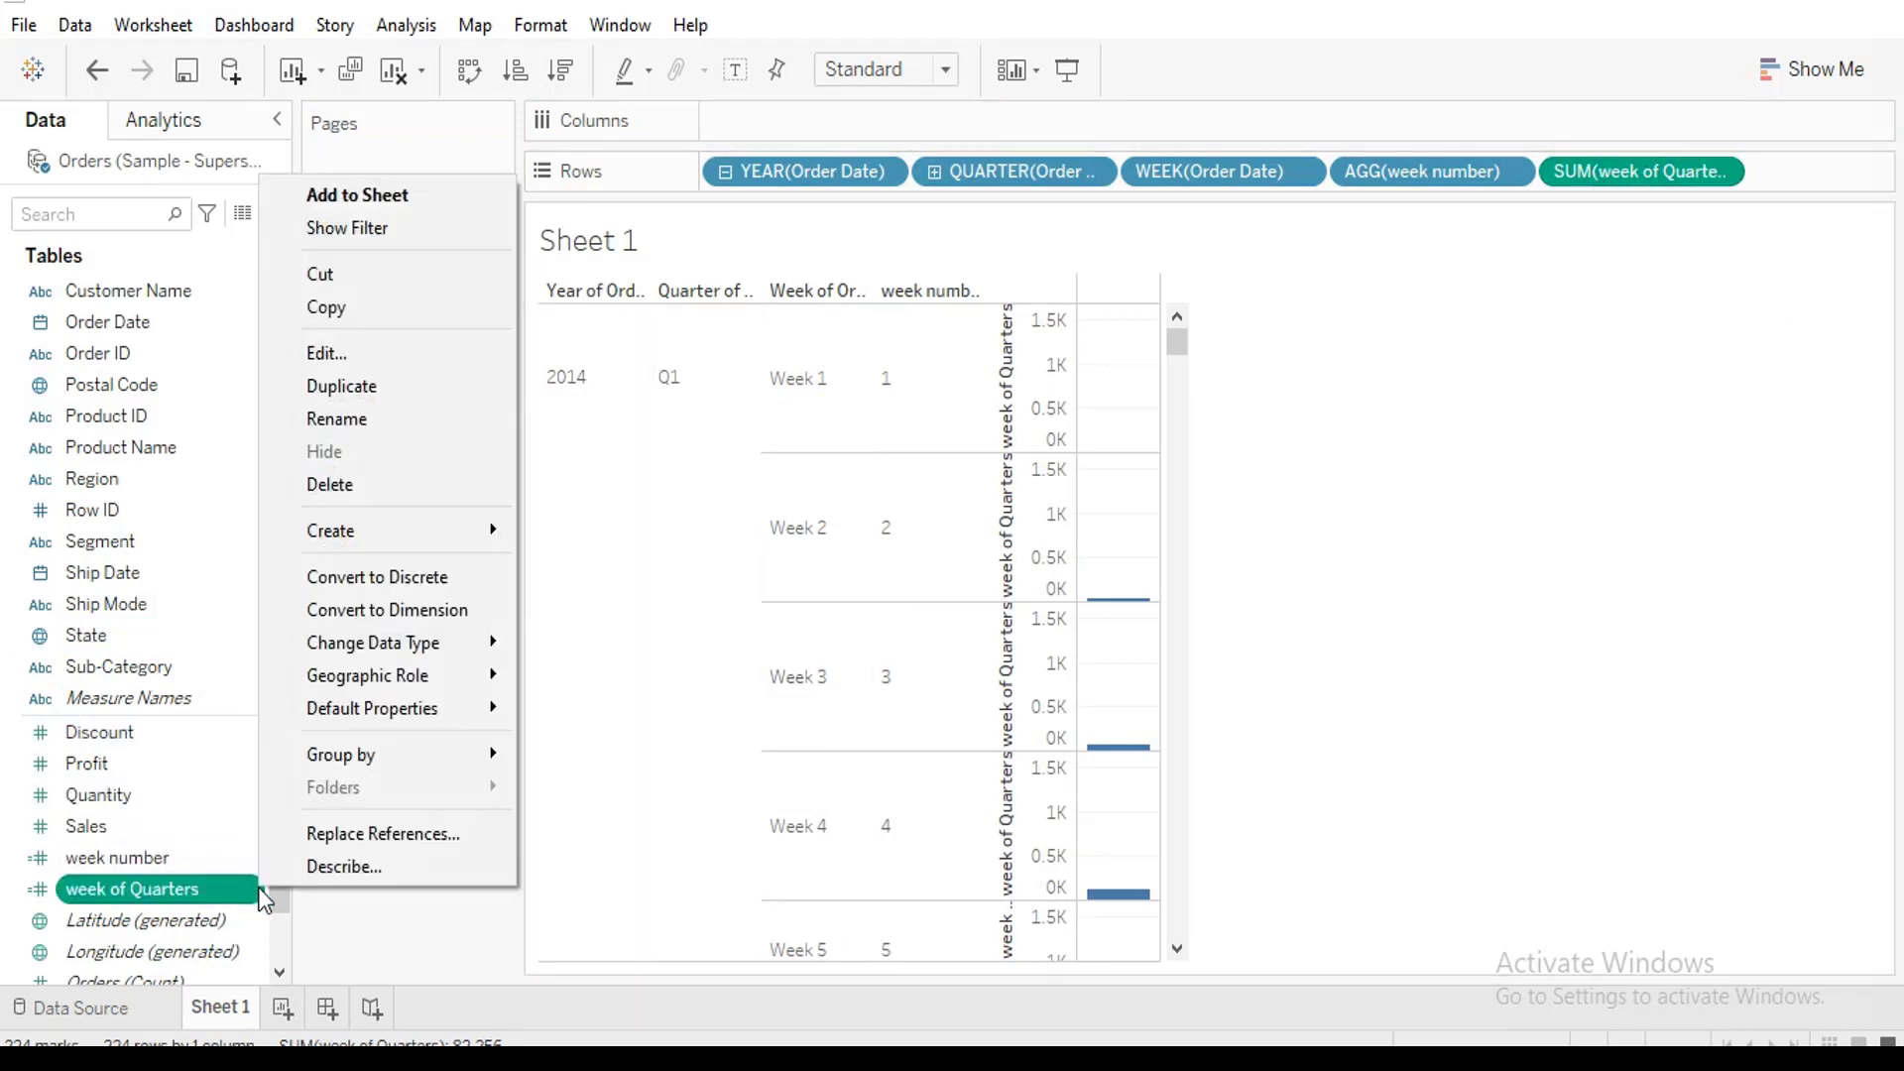
{"action": "left_click", "coordinate": [379, 355]}
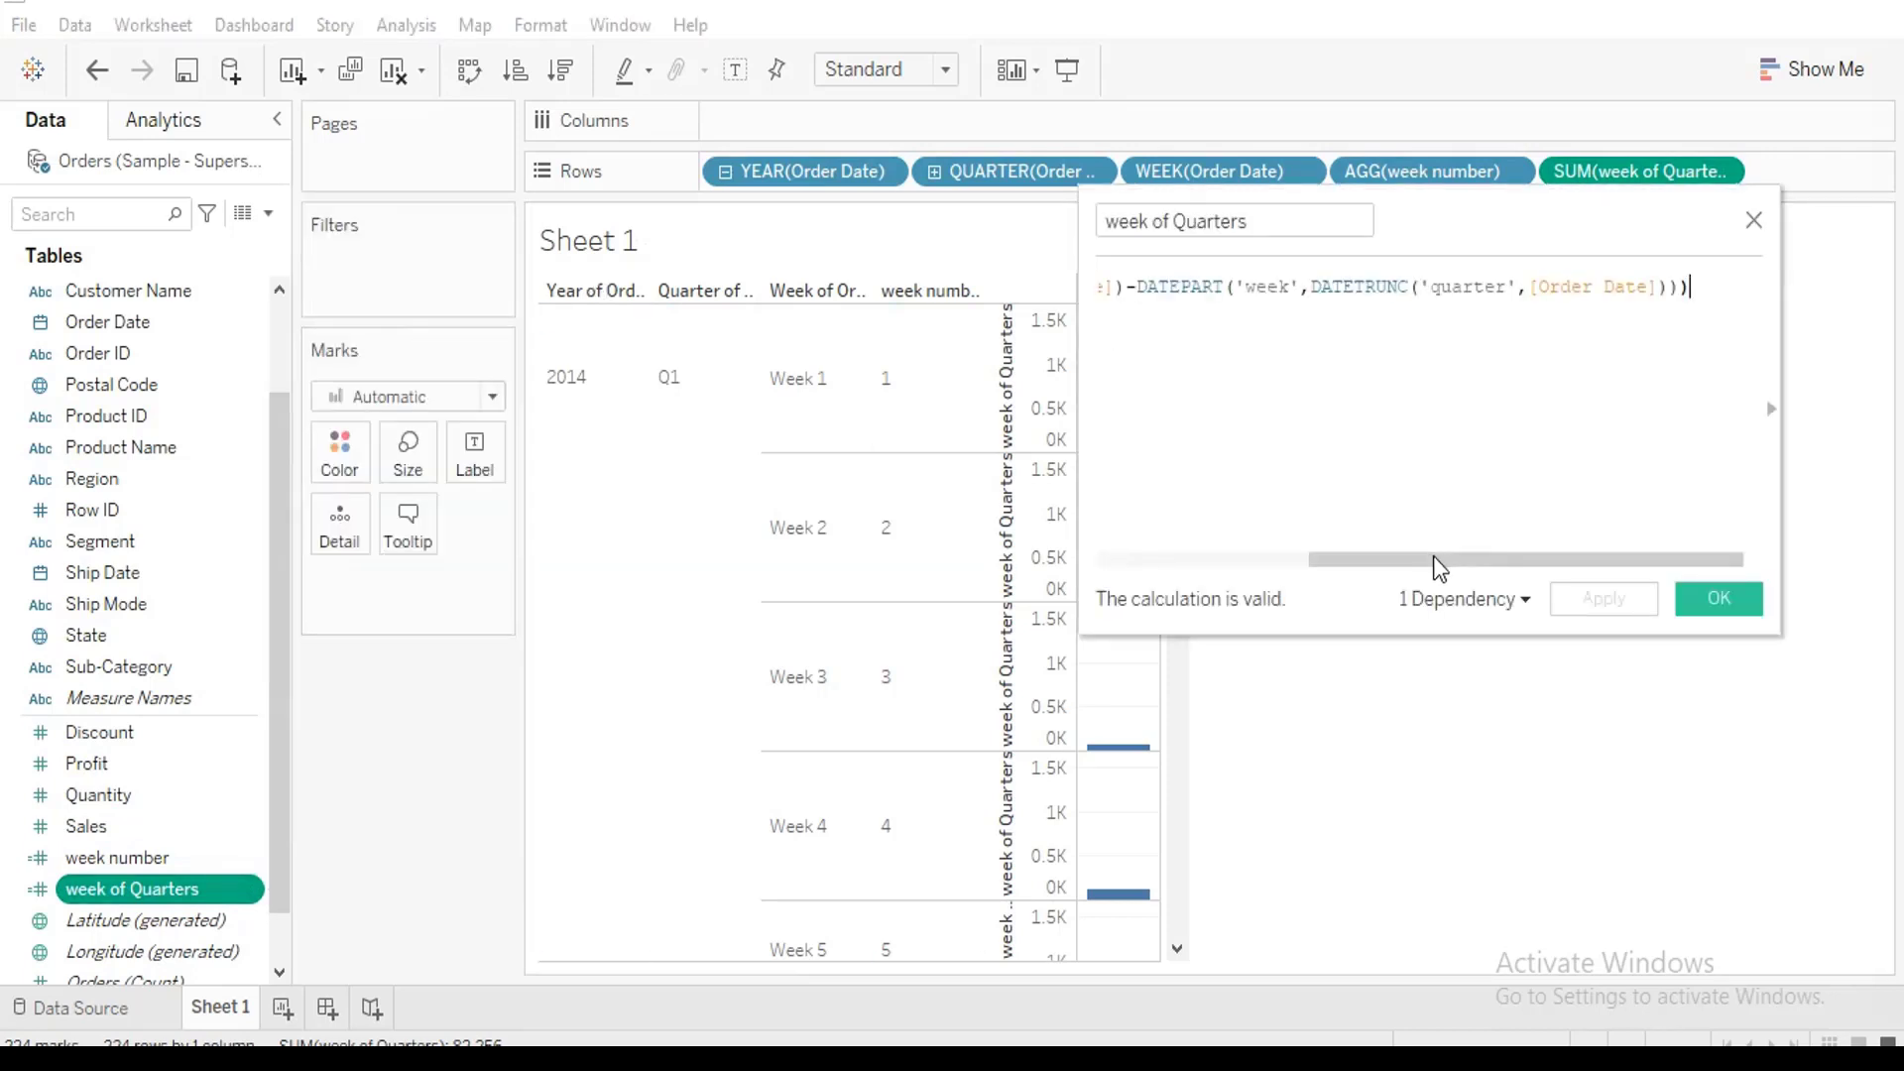
{"action": "left_click_drag", "start_coordinate": [1440, 569], "coordinate": [1127, 561]}
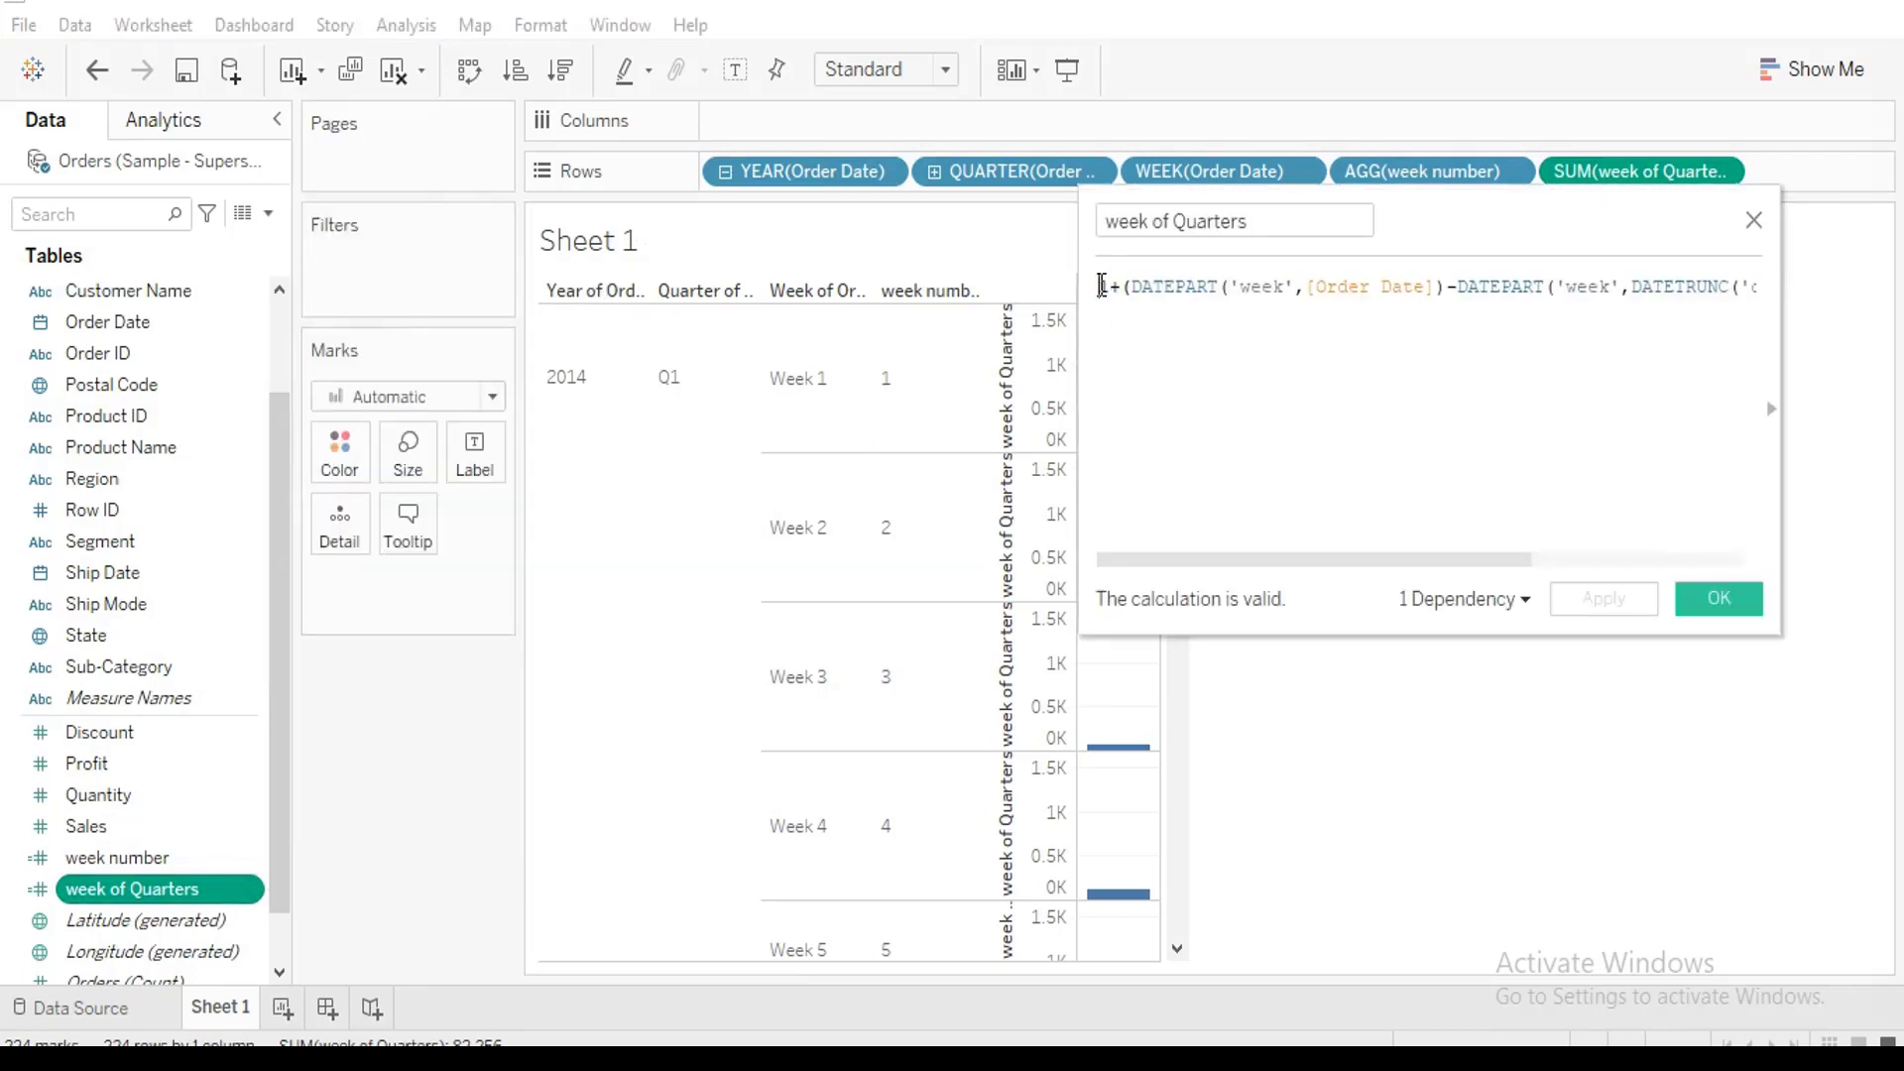
{"action": "left_click", "coordinate": [1102, 287]}
{"action": "type", "text": "MIN("}
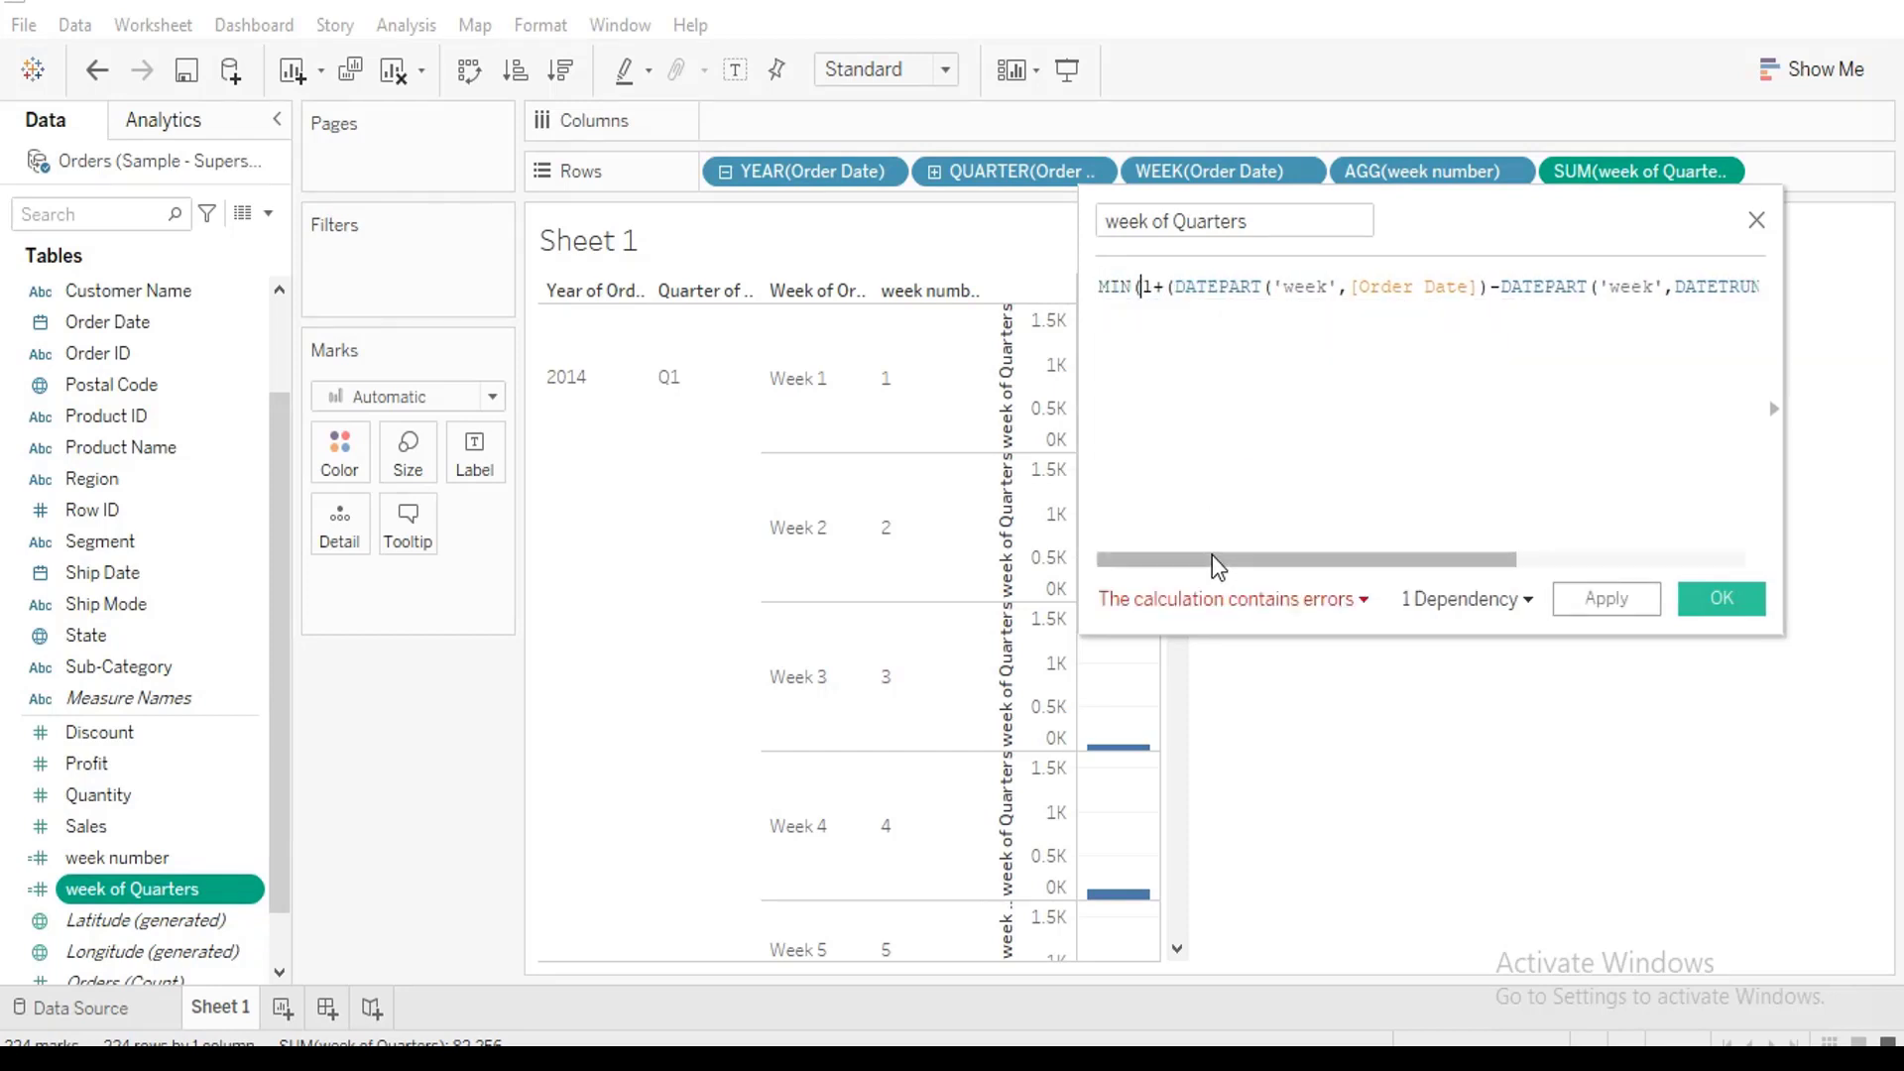
{"action": "left_click_drag", "start_coordinate": [1216, 562], "coordinate": [1452, 561]}
{"action": "left_click", "coordinate": [1718, 286]}
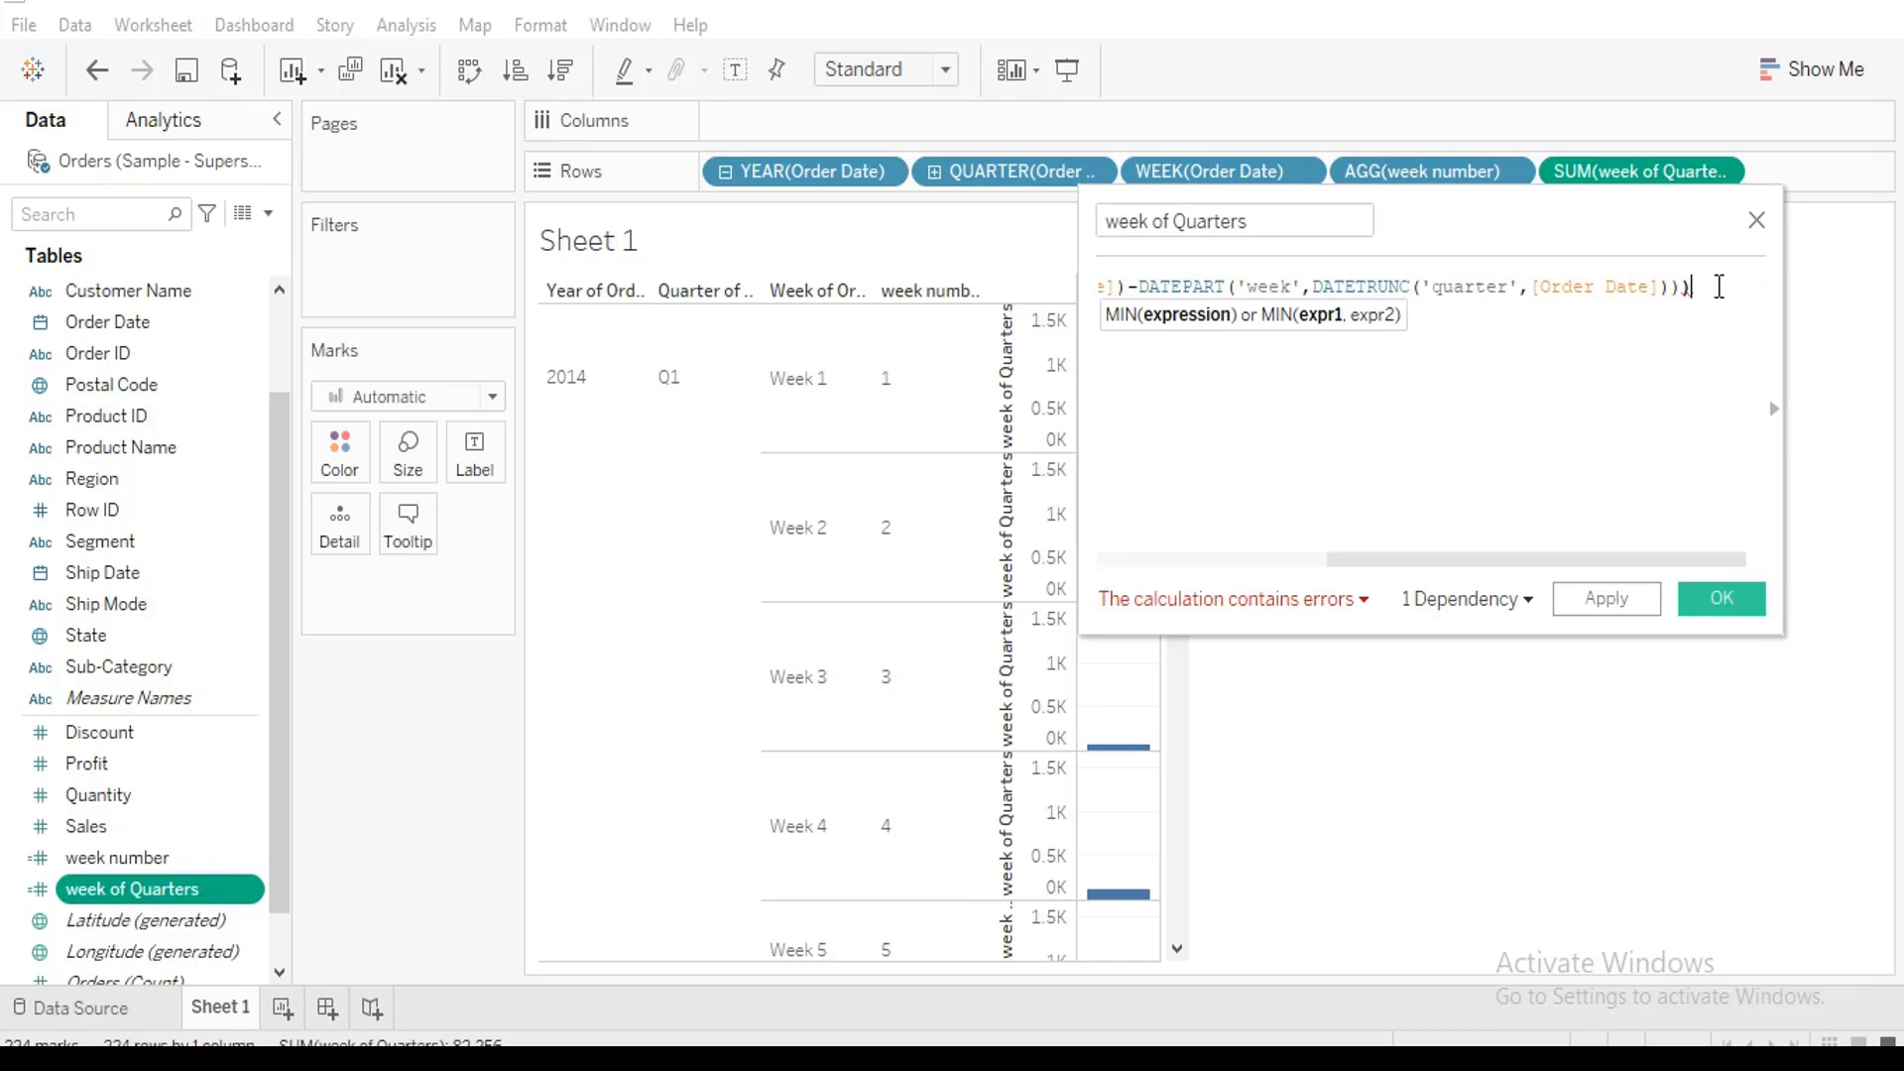
{"action": "type", "text": ")"}
{"action": "left_click", "coordinate": [1721, 597]}
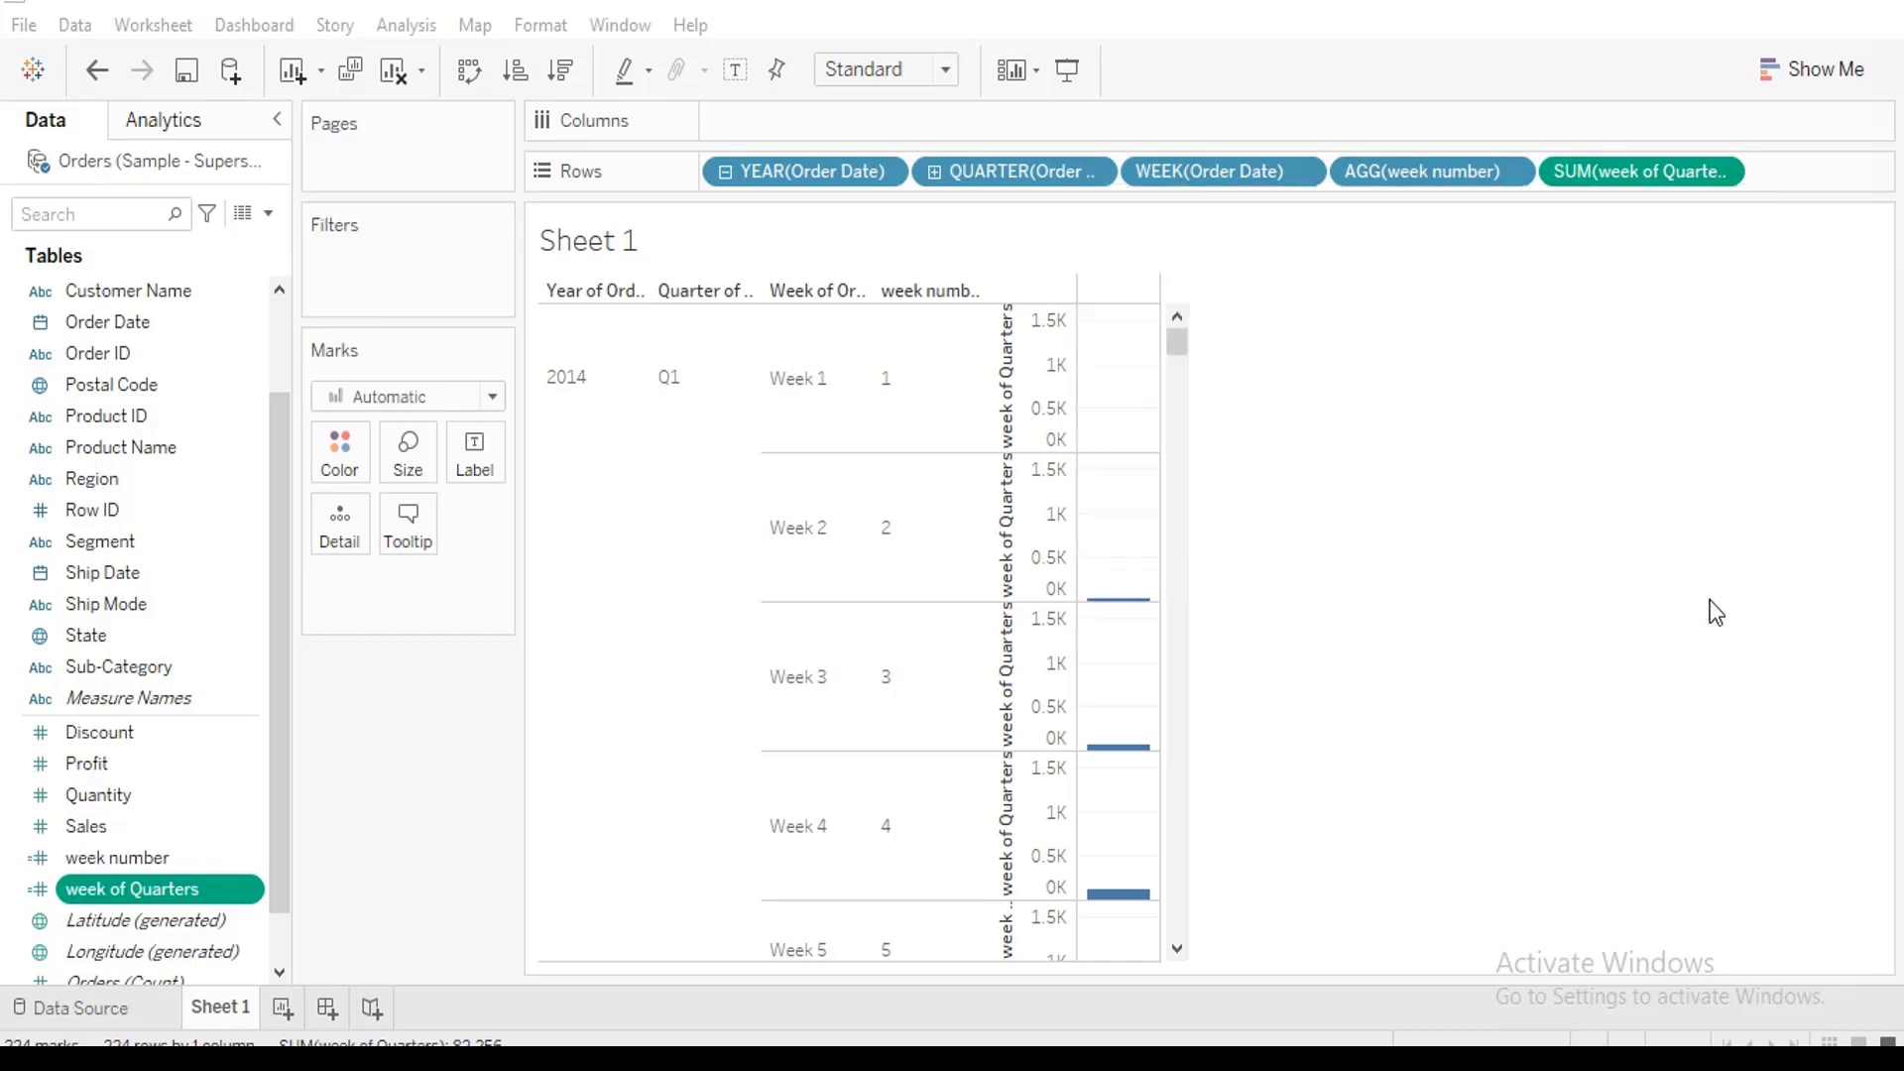
Replace the SUM(week of Quarters) field on Rows with a fresh copy of week of Quarters and make it discrete
{"action": "left_click_drag", "start_coordinate": [1626, 163], "coordinate": [1498, 617]}
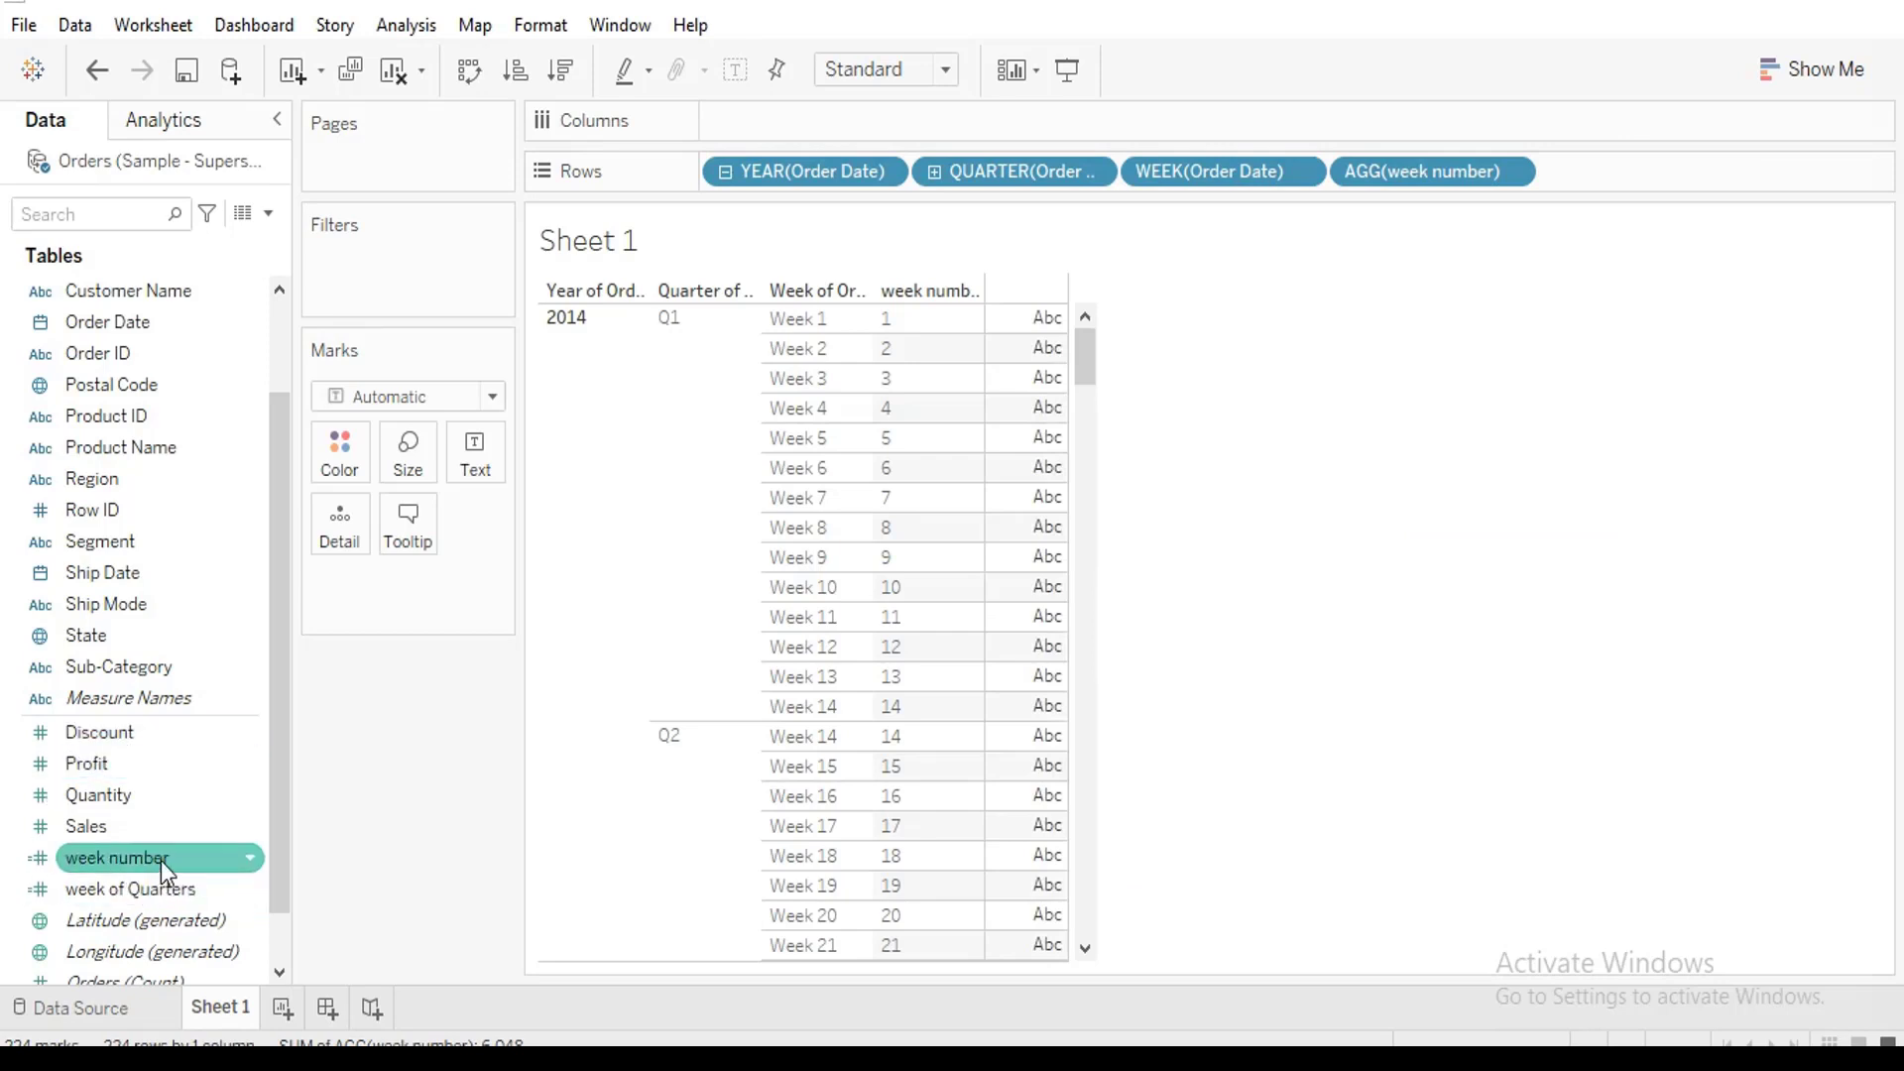
{"action": "left_click_drag", "start_coordinate": [134, 889], "coordinate": [1620, 166]}
{"action": "left_click", "coordinate": [1725, 174]}
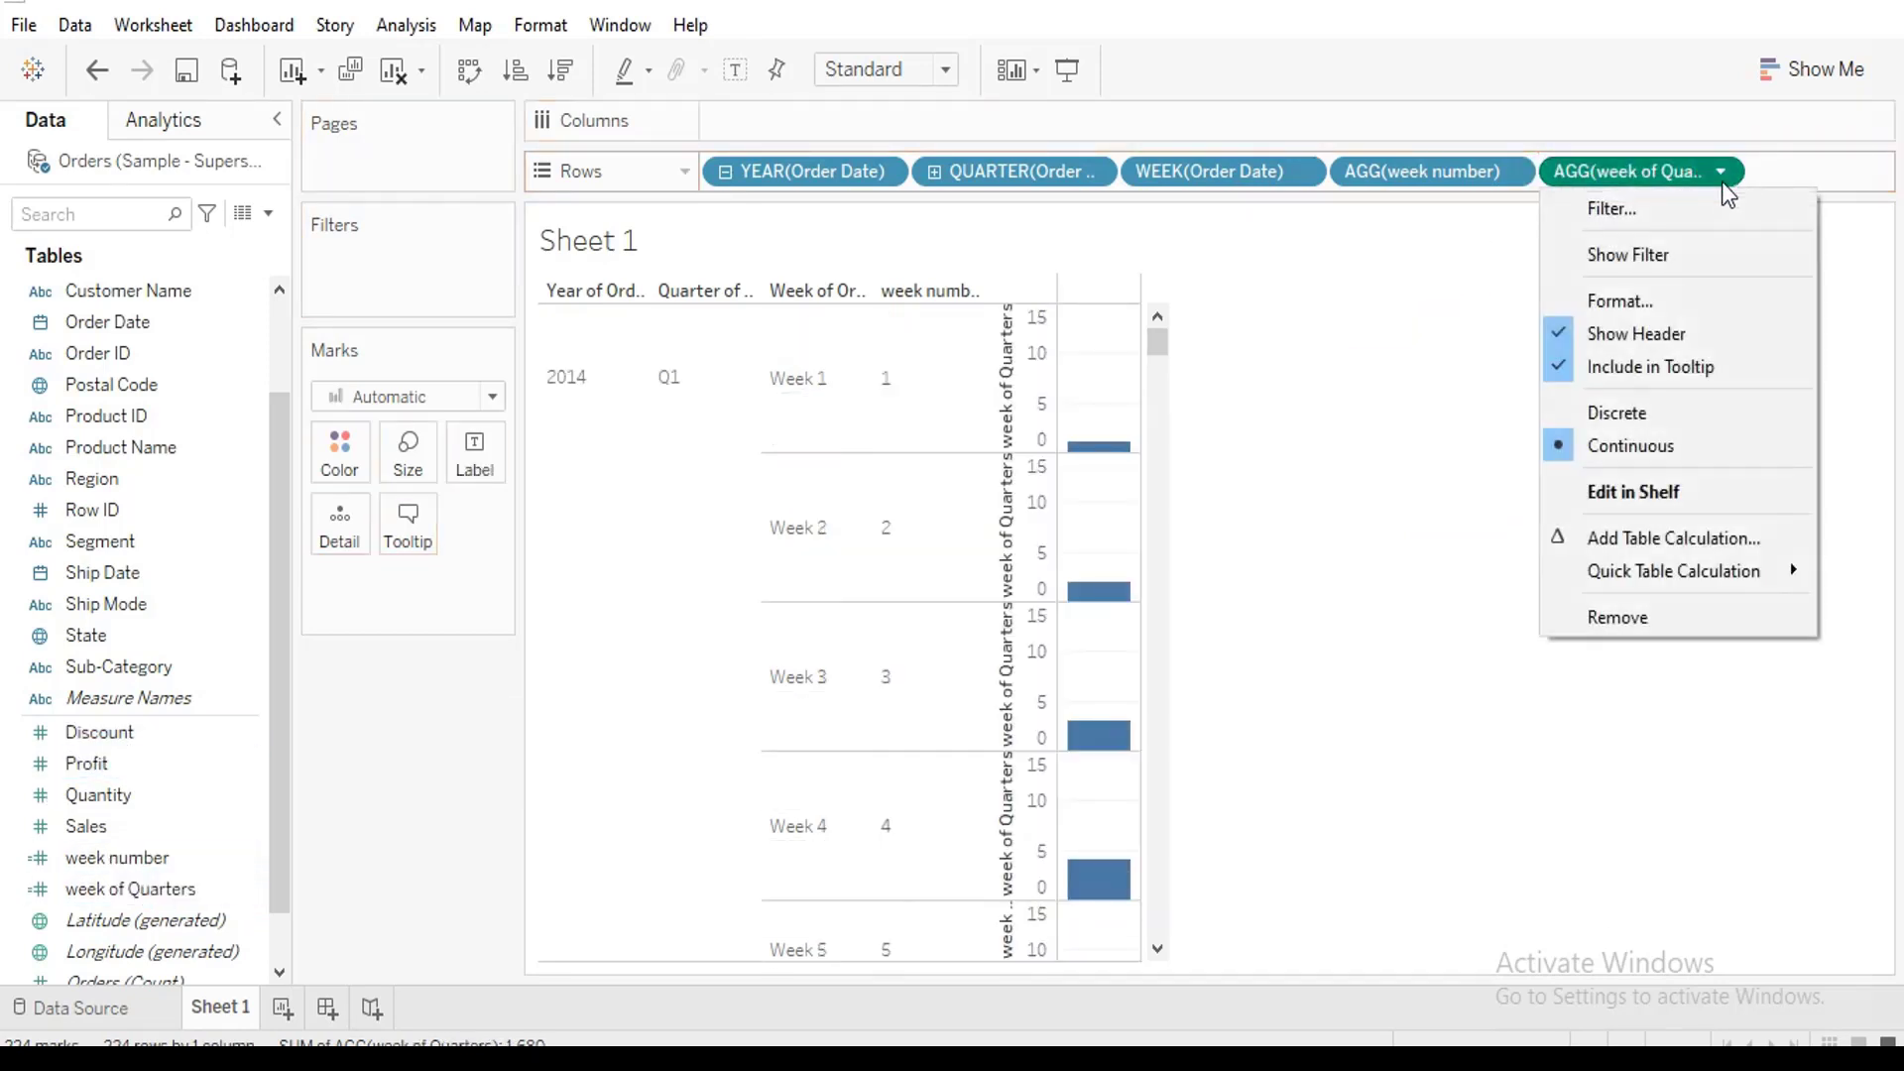
{"action": "left_click", "coordinate": [1656, 413]}
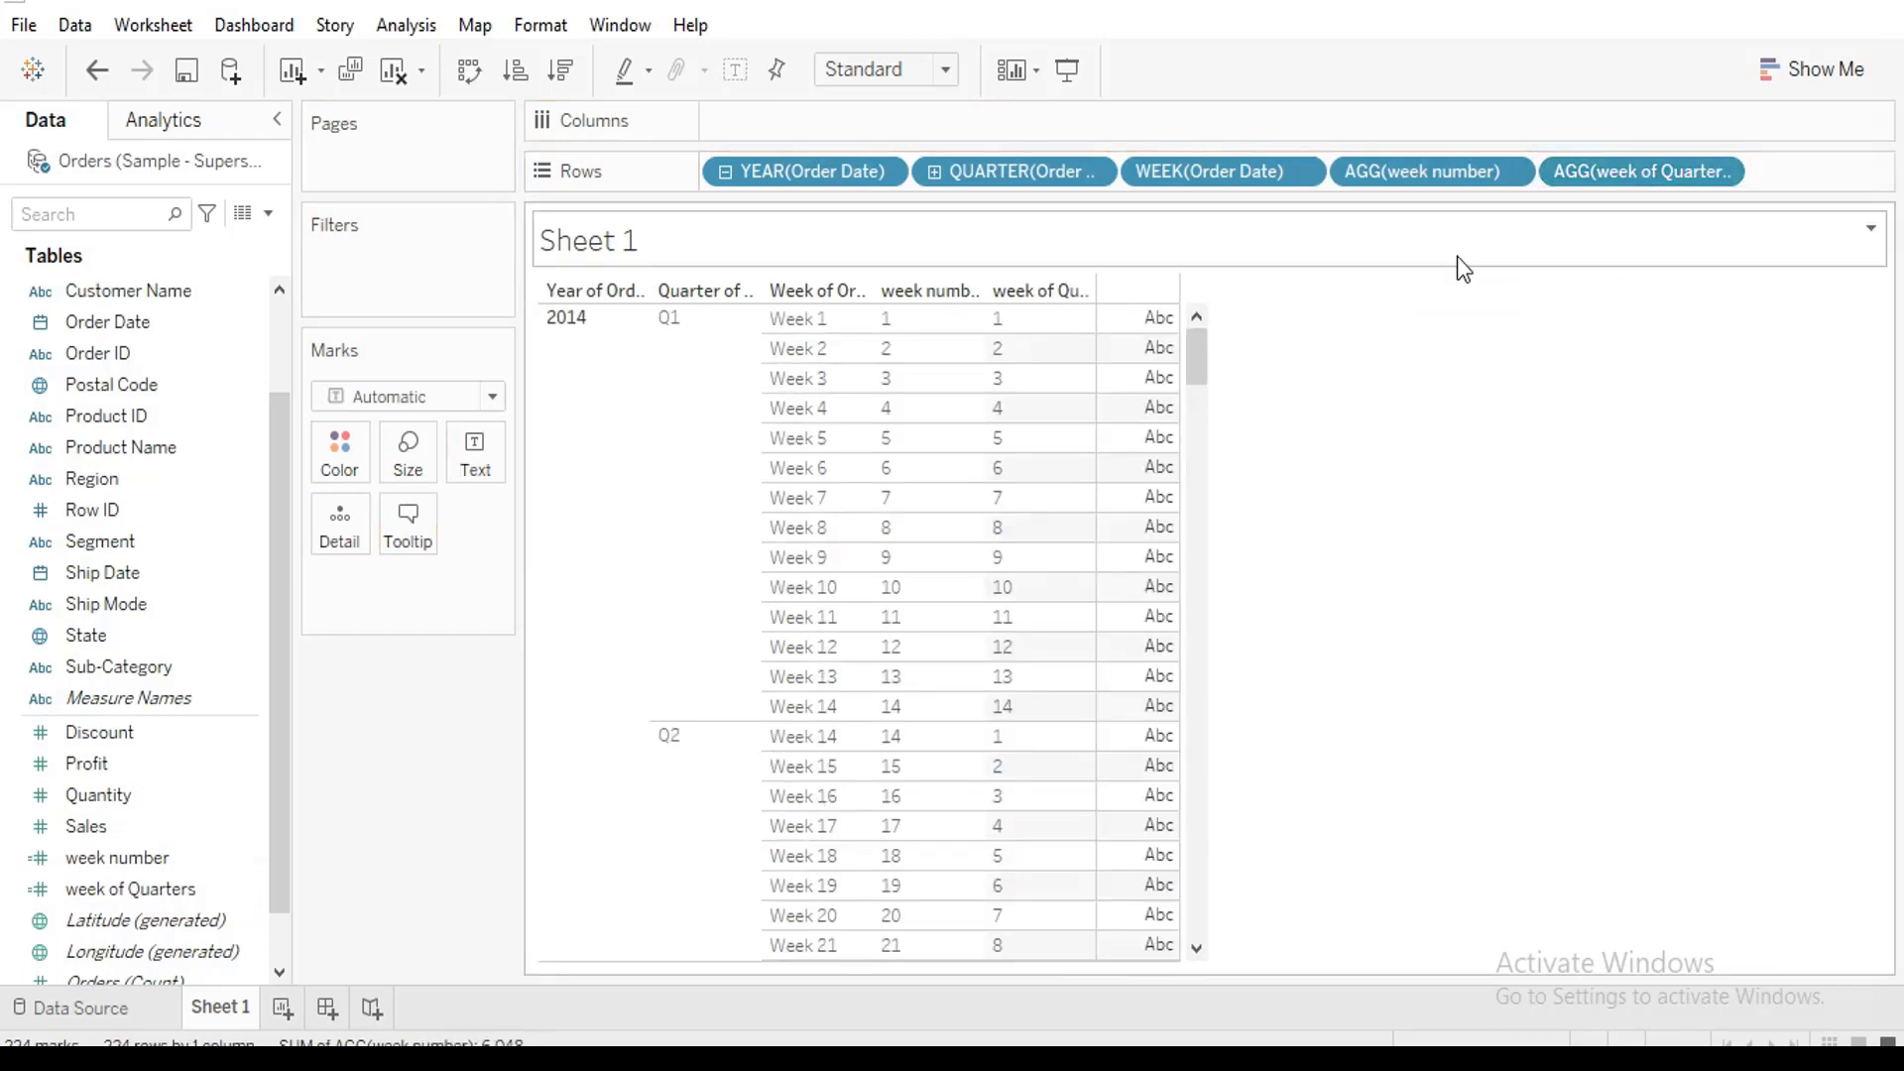
Remove week number from Rows and check the week of Quarters values from the first year through the last
{"action": "left_click_drag", "start_coordinate": [1360, 176], "coordinate": [1361, 678]}
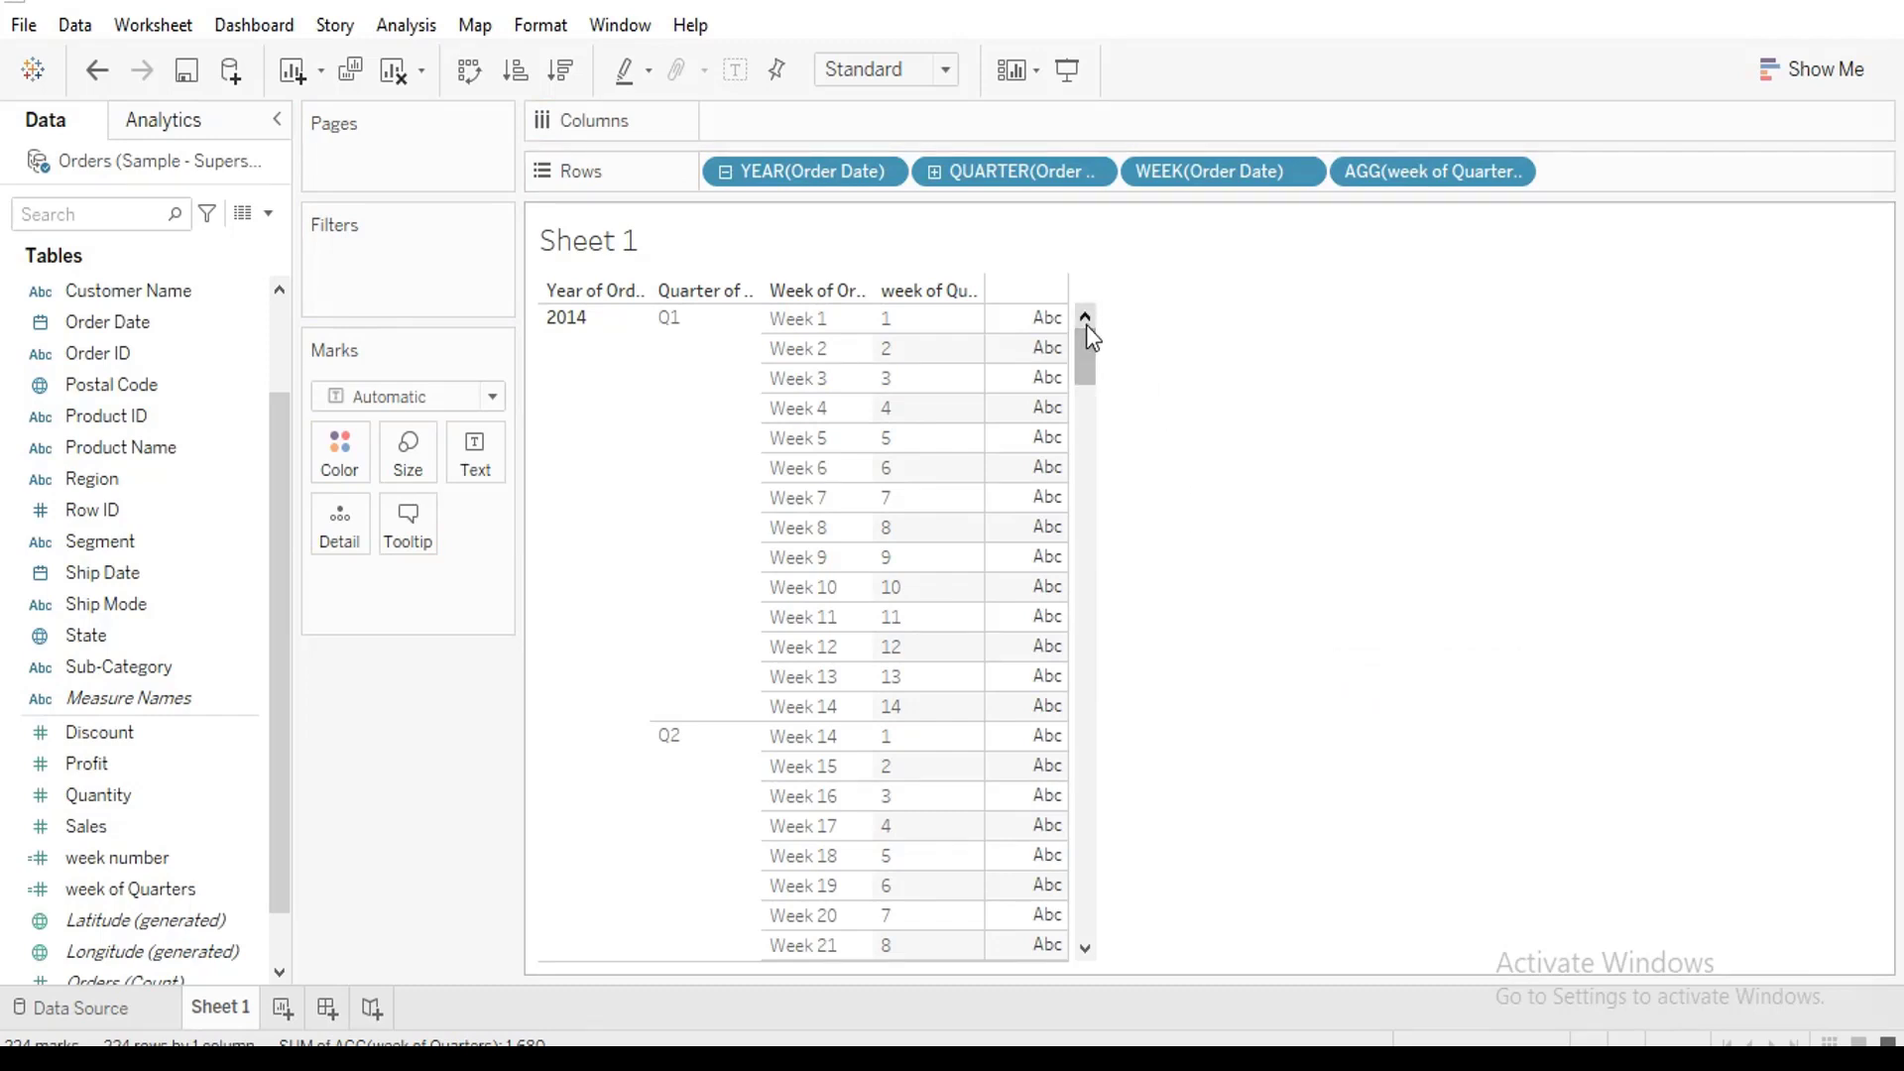
{"action": "left_click_drag", "start_coordinate": [883, 317], "coordinate": [889, 710]}
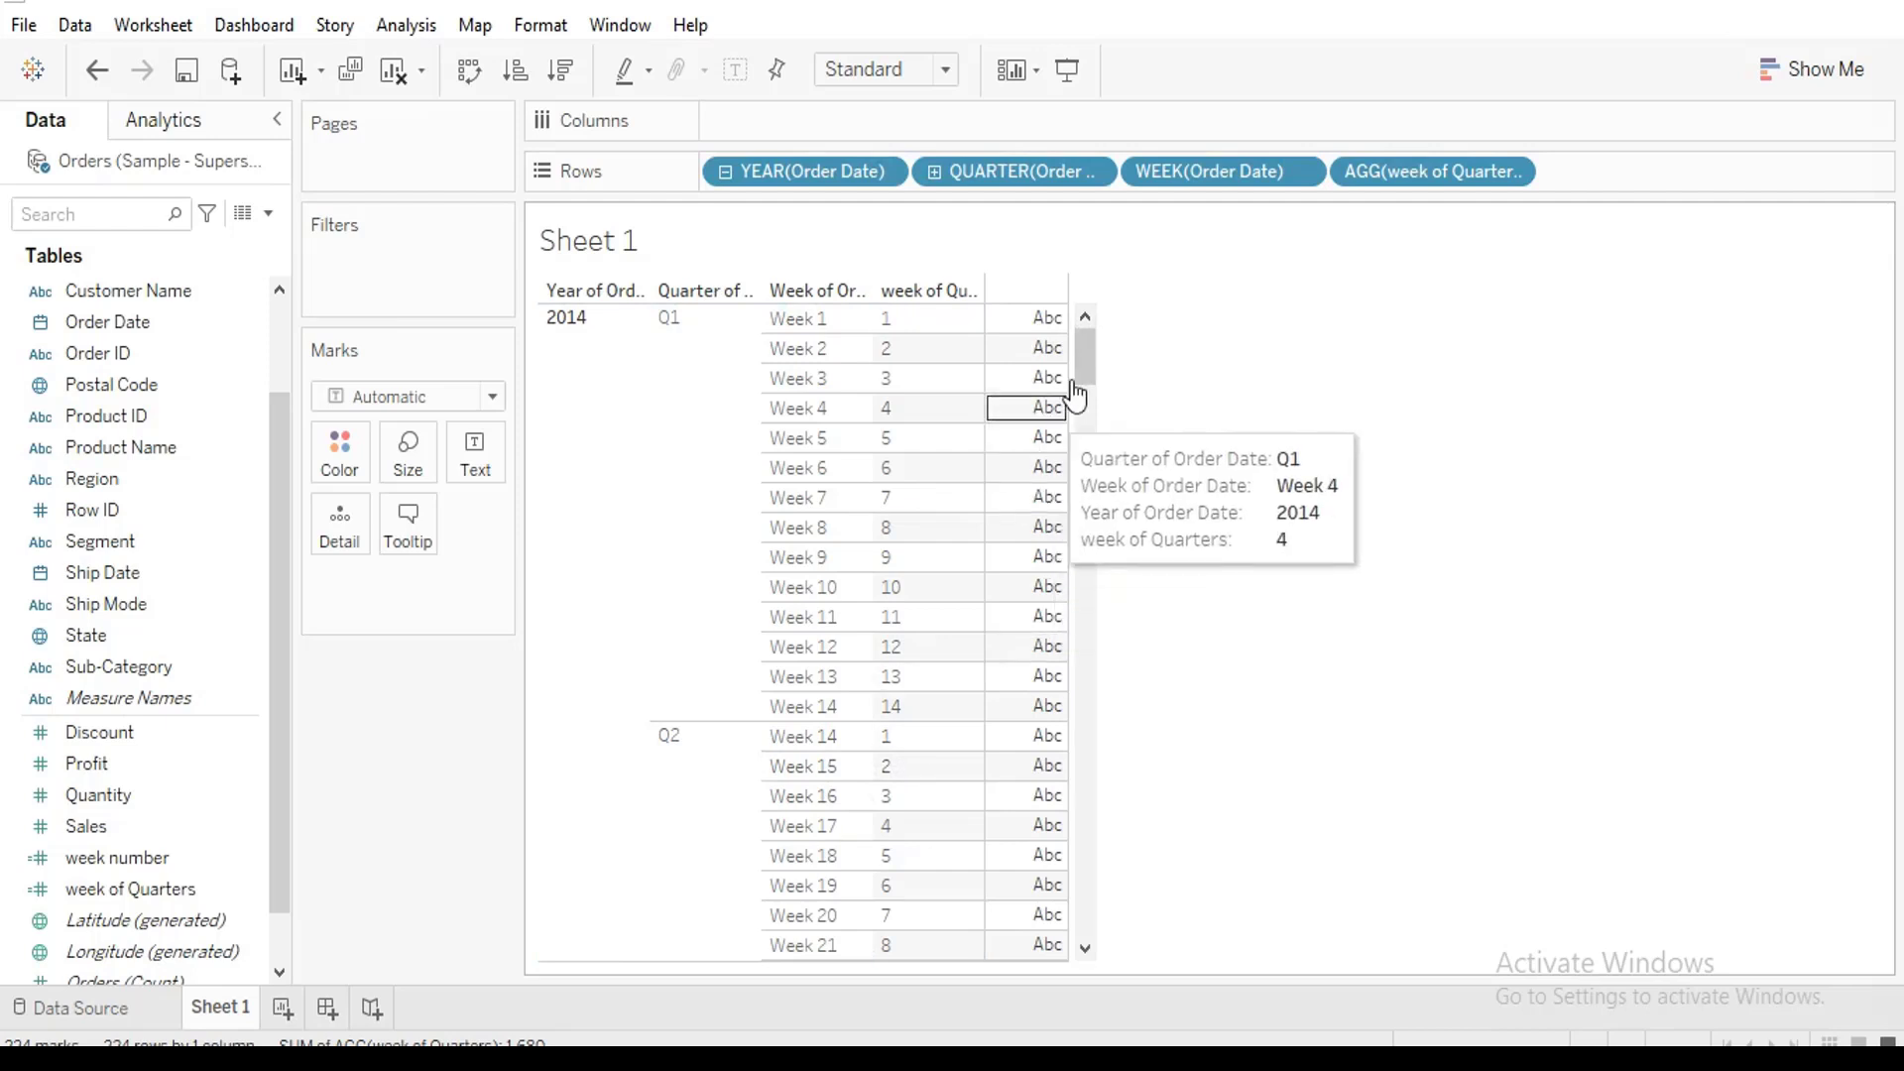
{"action": "left_click_drag", "start_coordinate": [1081, 367], "coordinate": [952, 1032]}
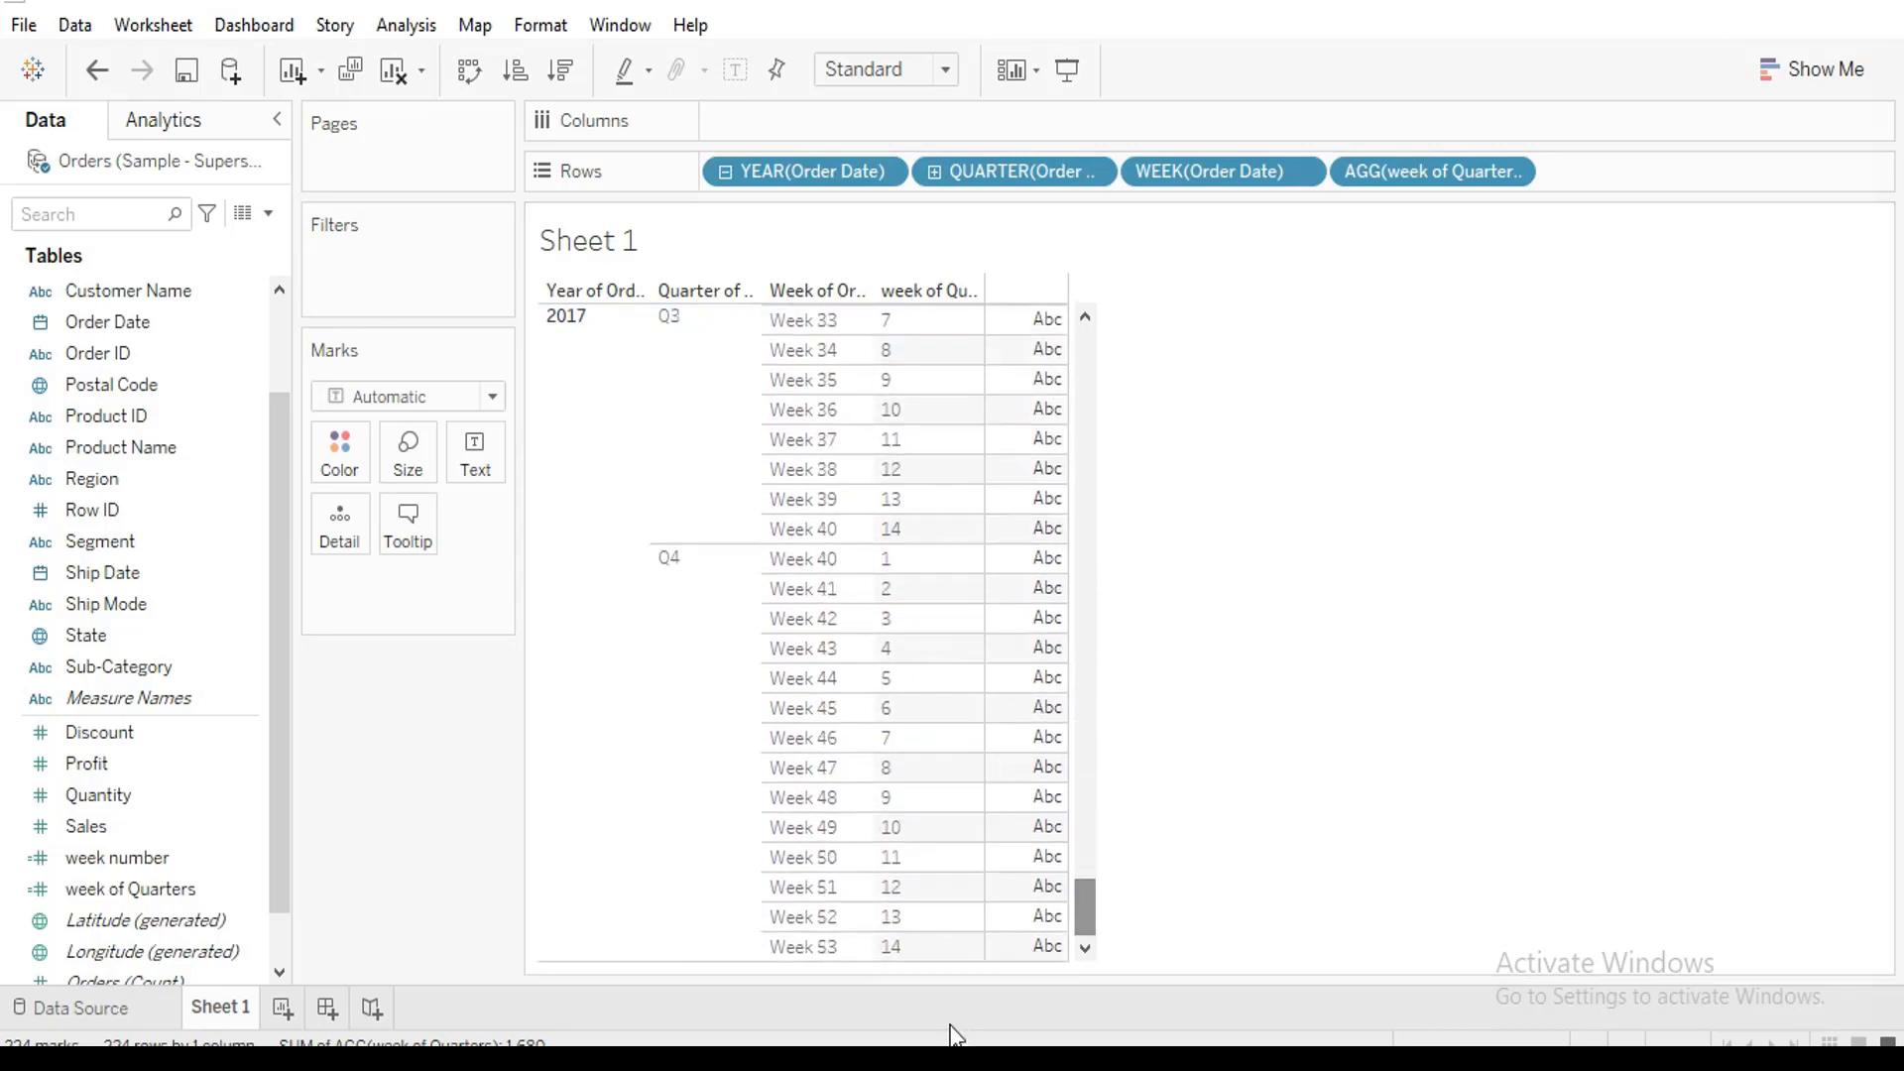
{"action": "left_click_drag", "start_coordinate": [1087, 920], "coordinate": [1063, 313]}
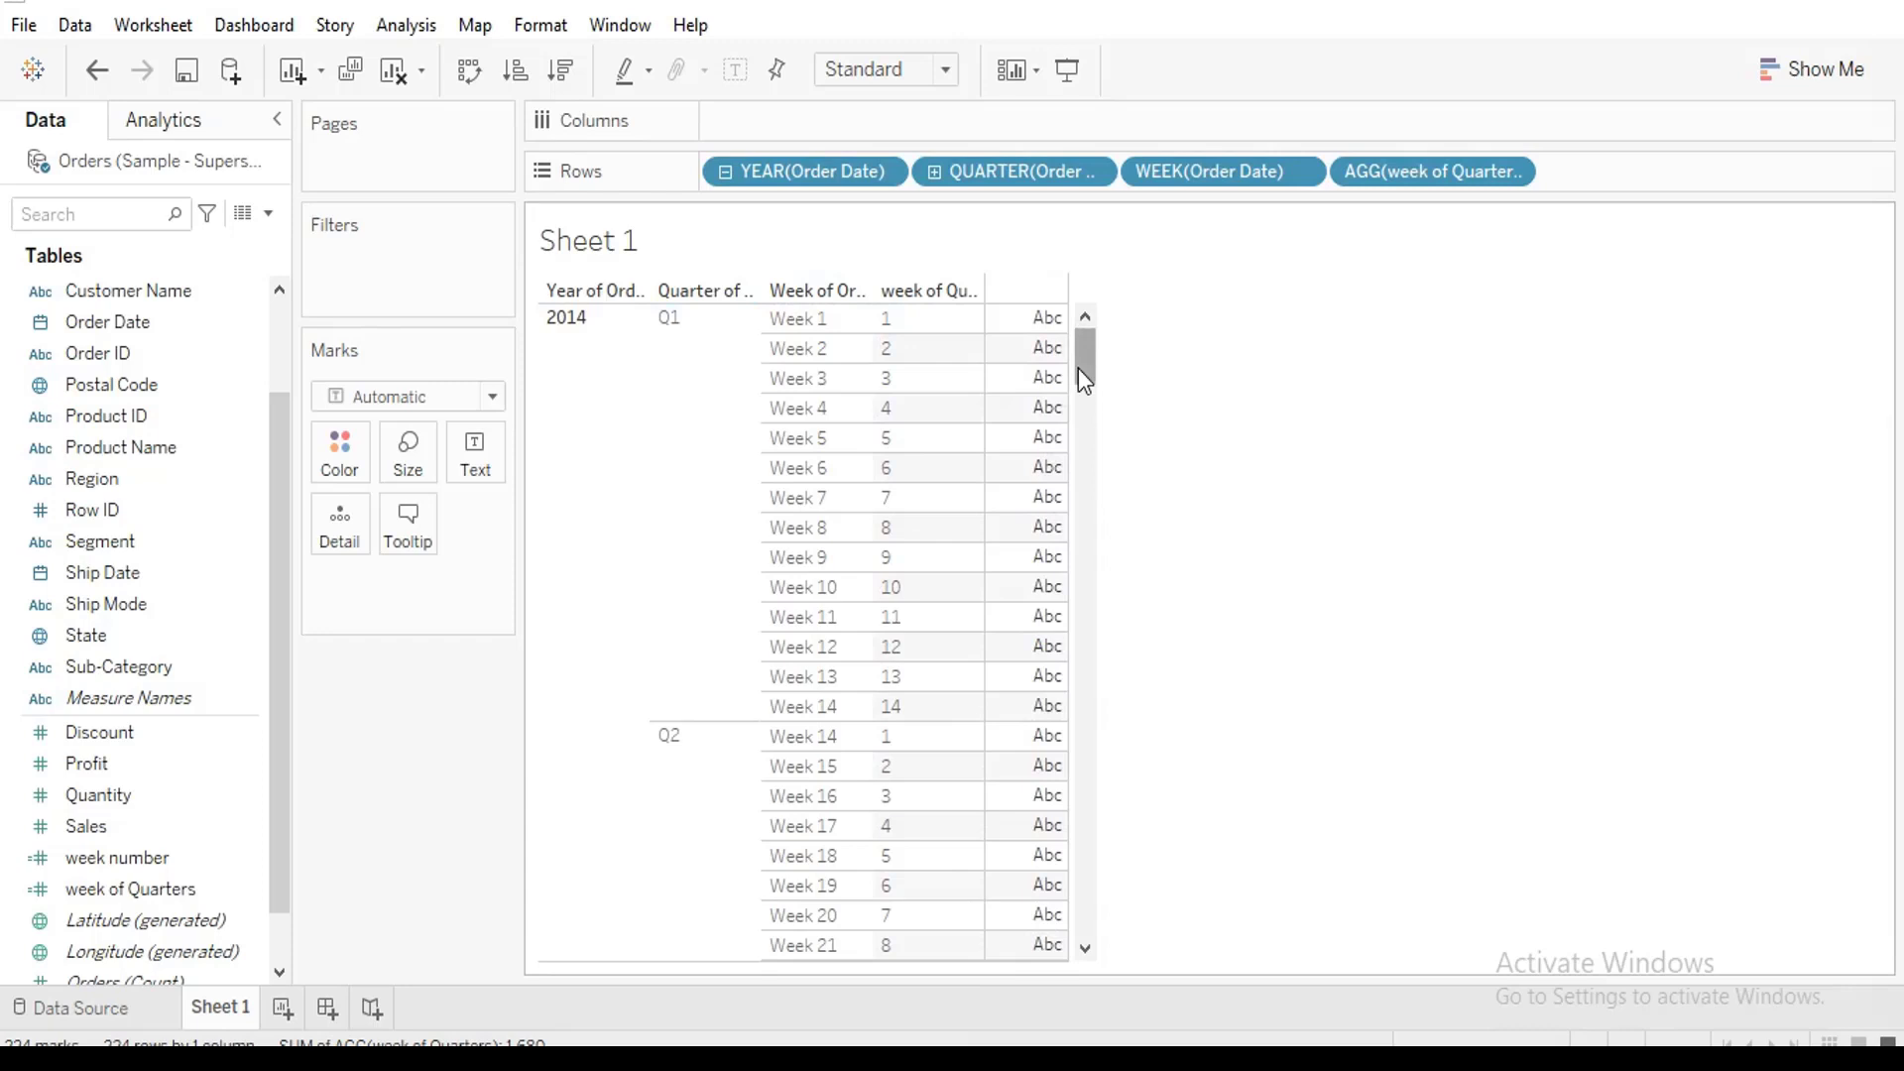
{"action": "left_click_drag", "start_coordinate": [1079, 366], "coordinate": [1060, 185]}
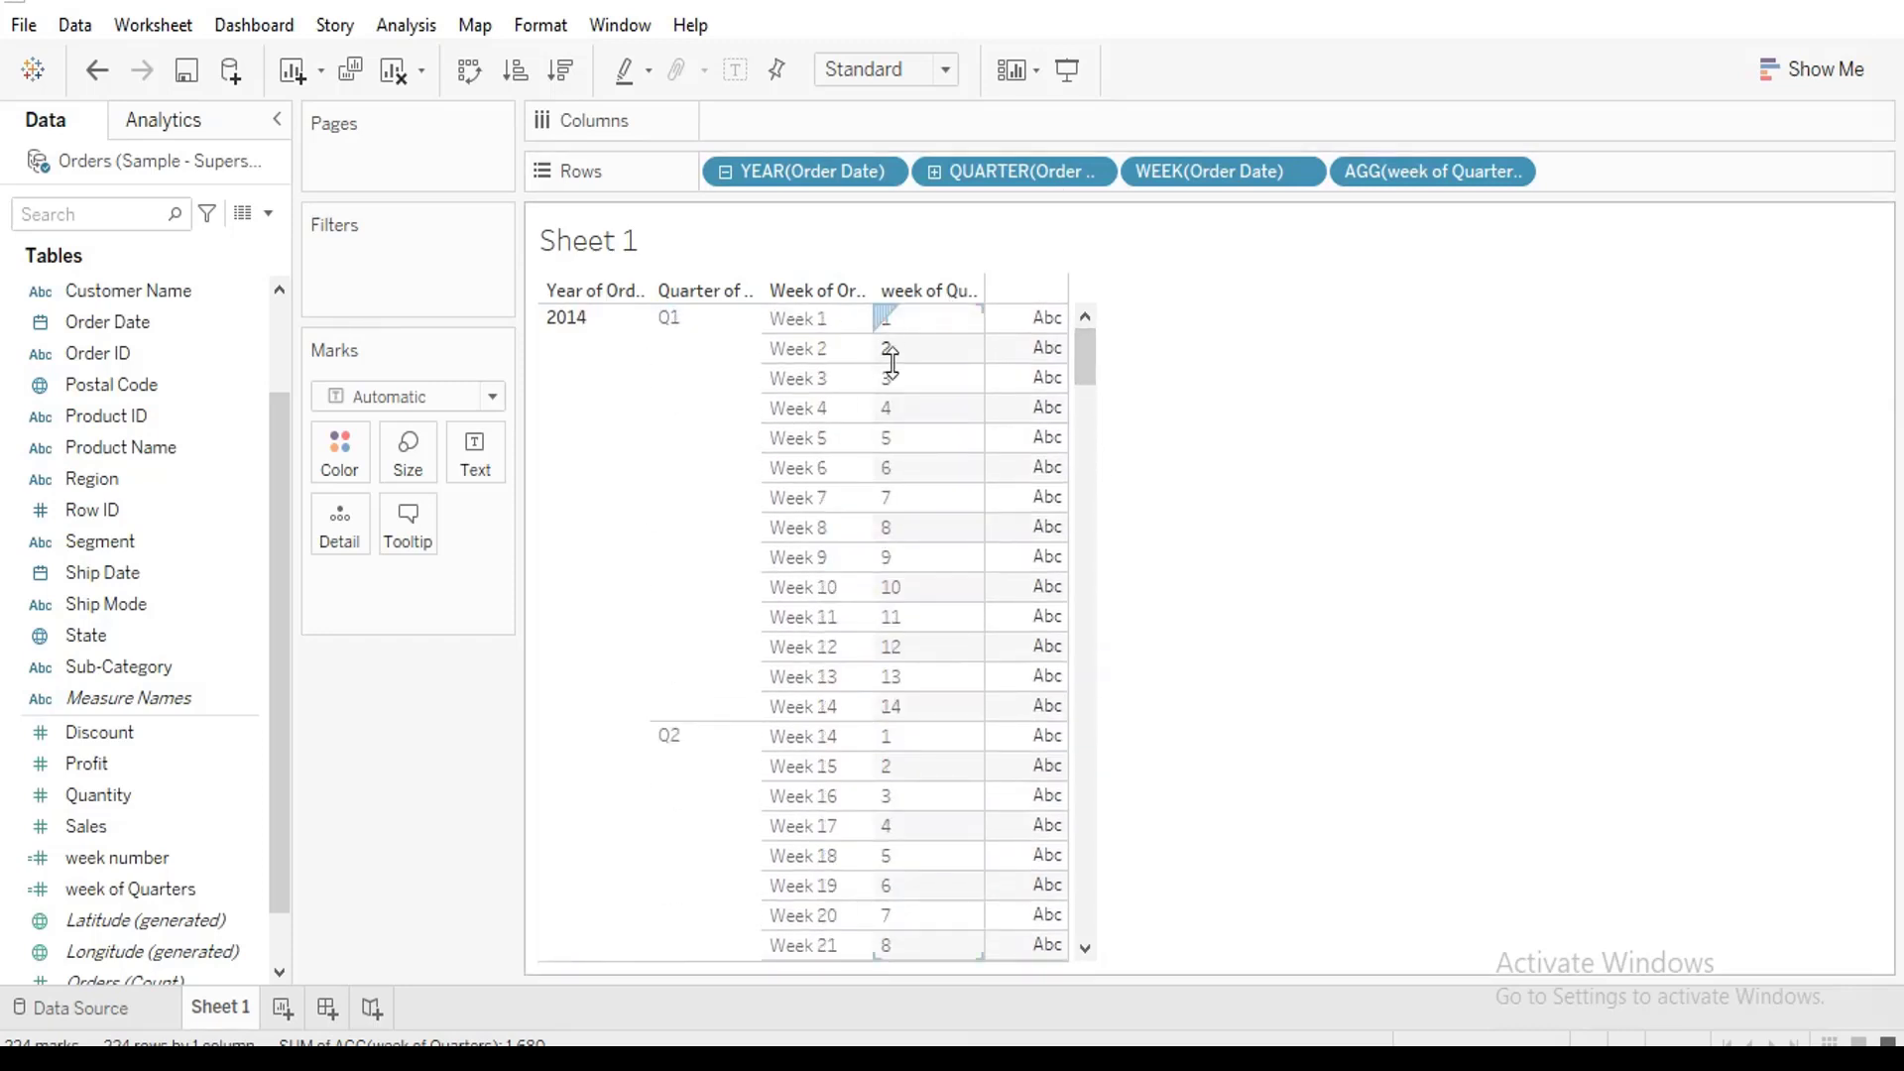